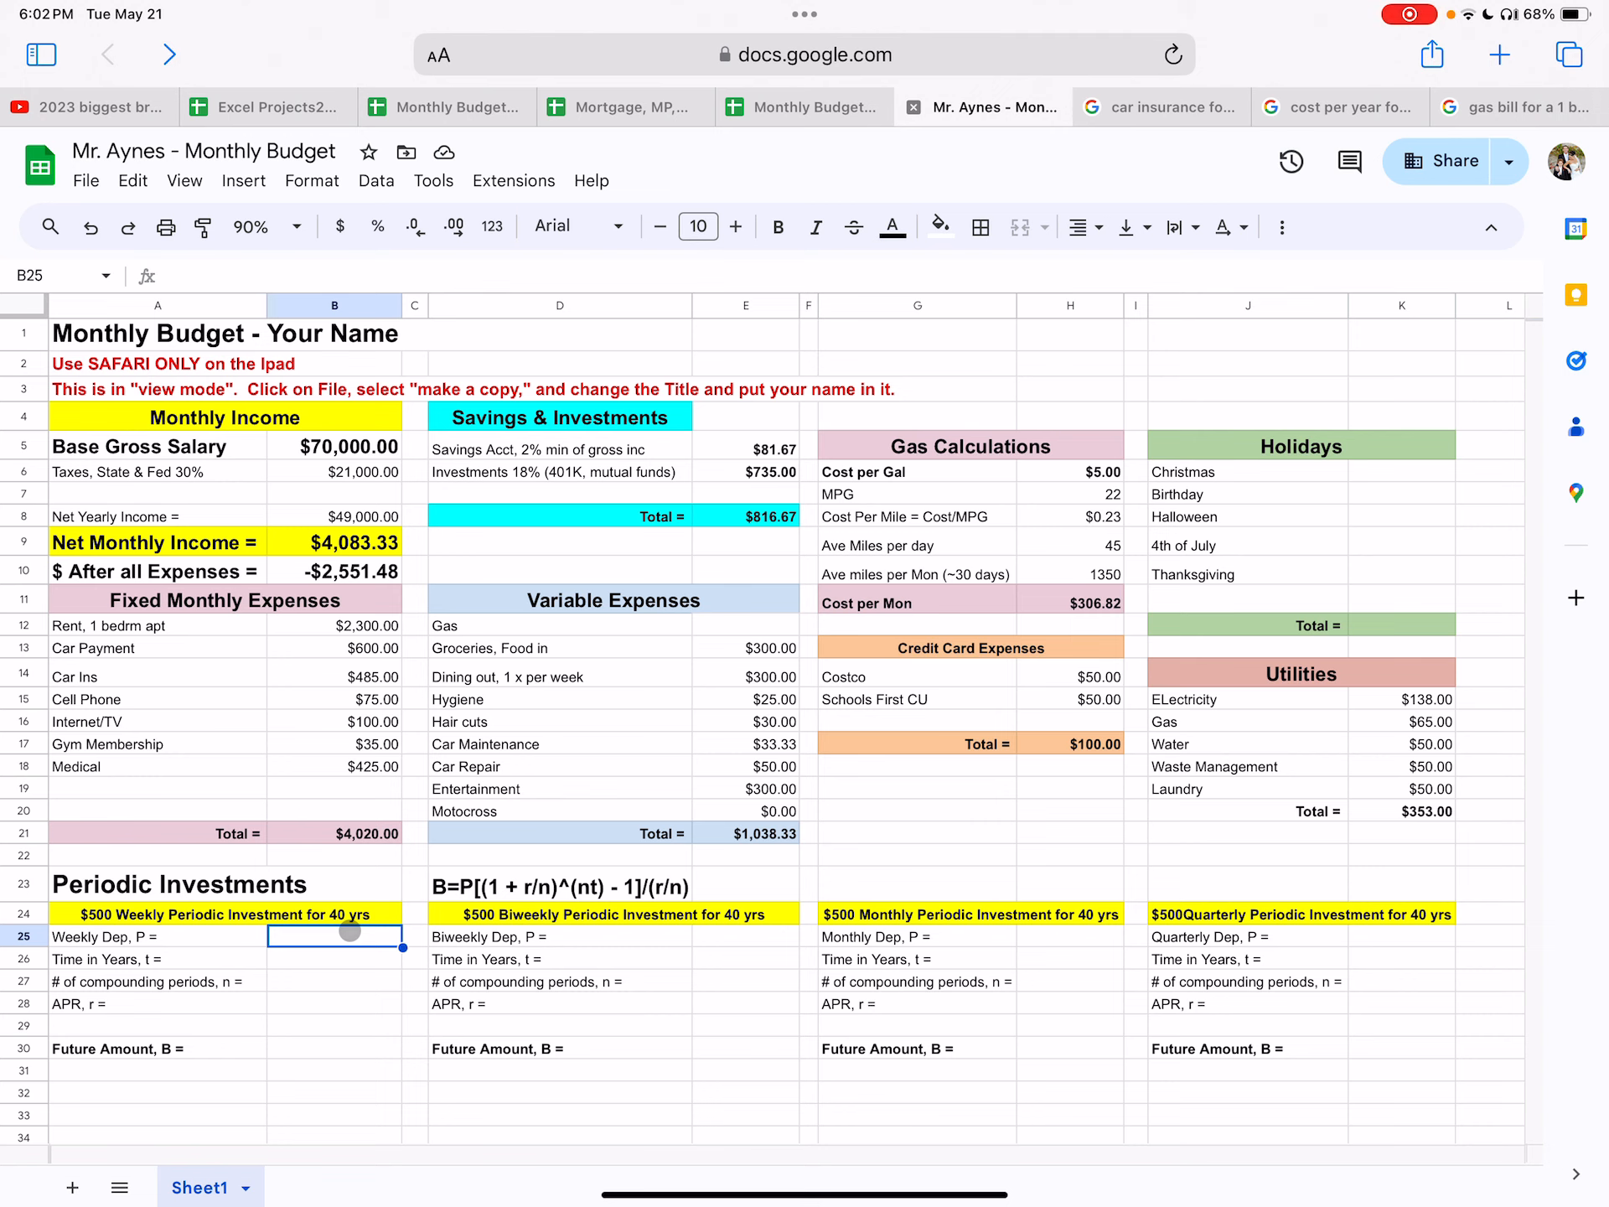
pyautogui.write('500')
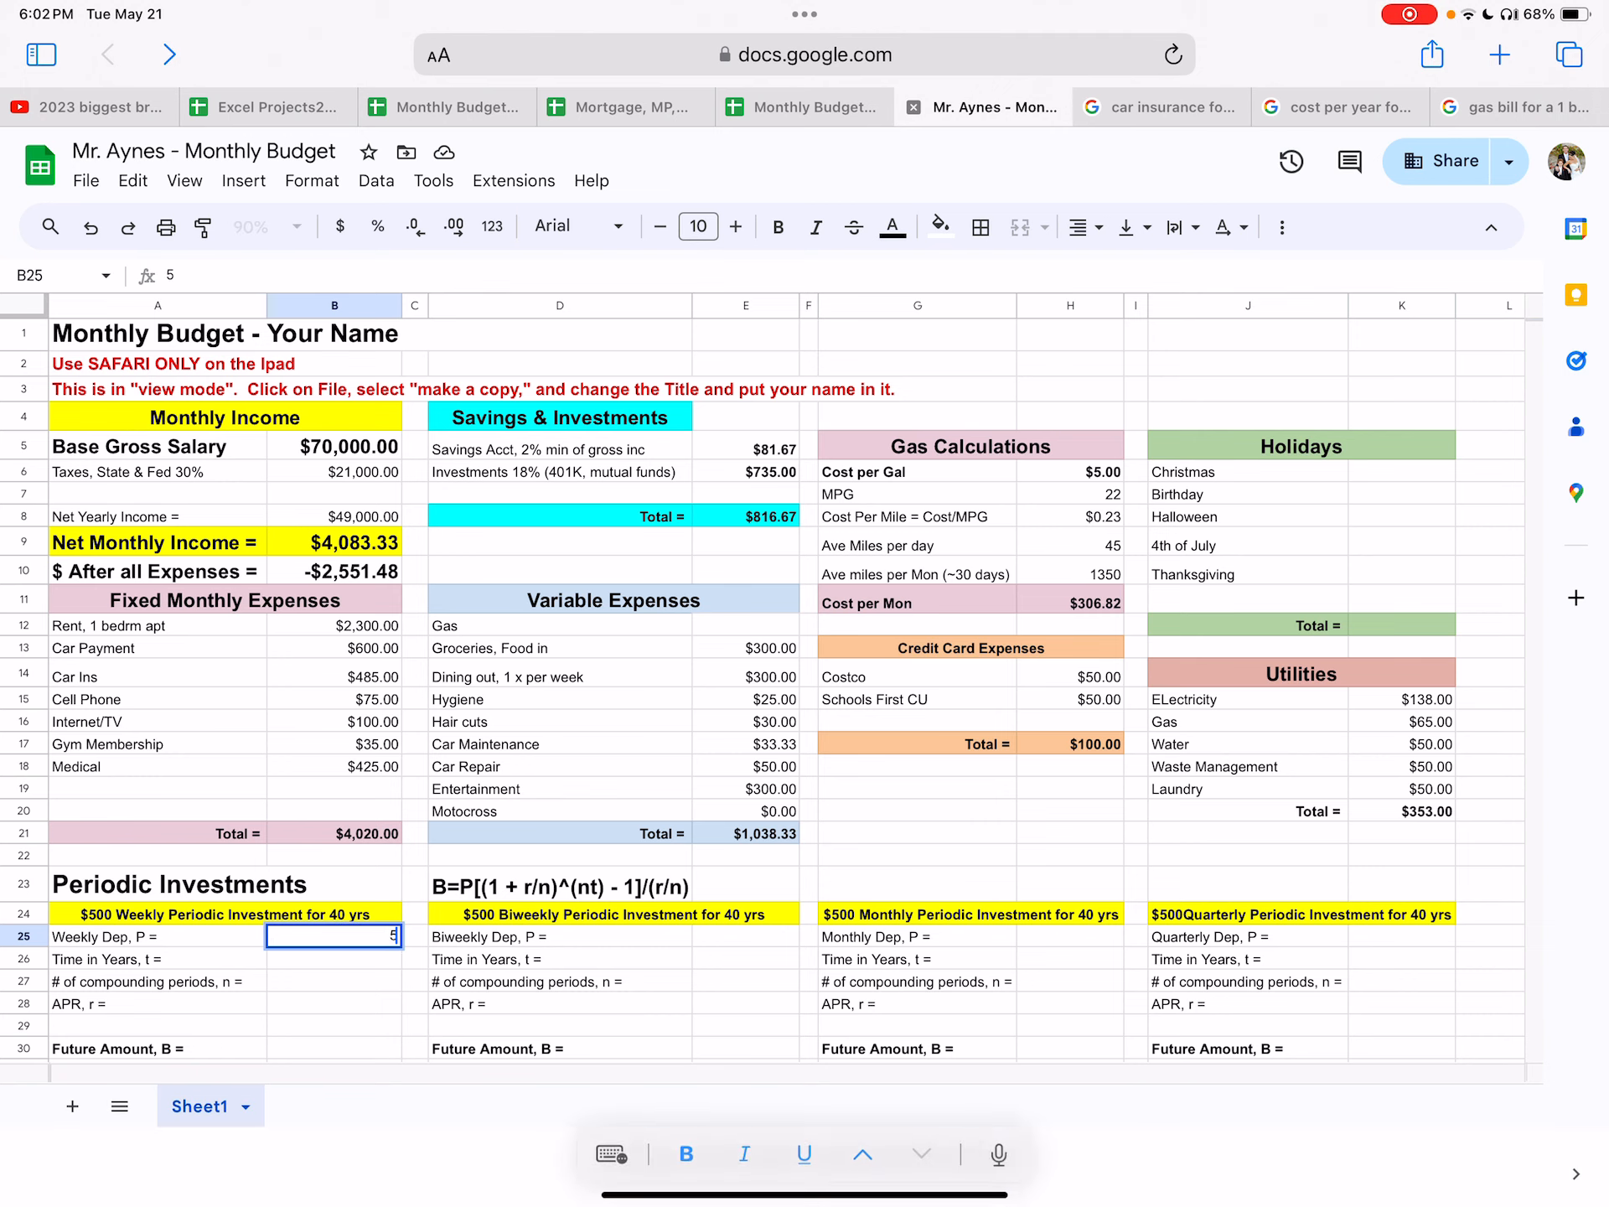
# Enter $500 deposit, 40 years, 52 compounding periods and 6% APR in B25:B28, then select B30.
pyautogui.press('Return')
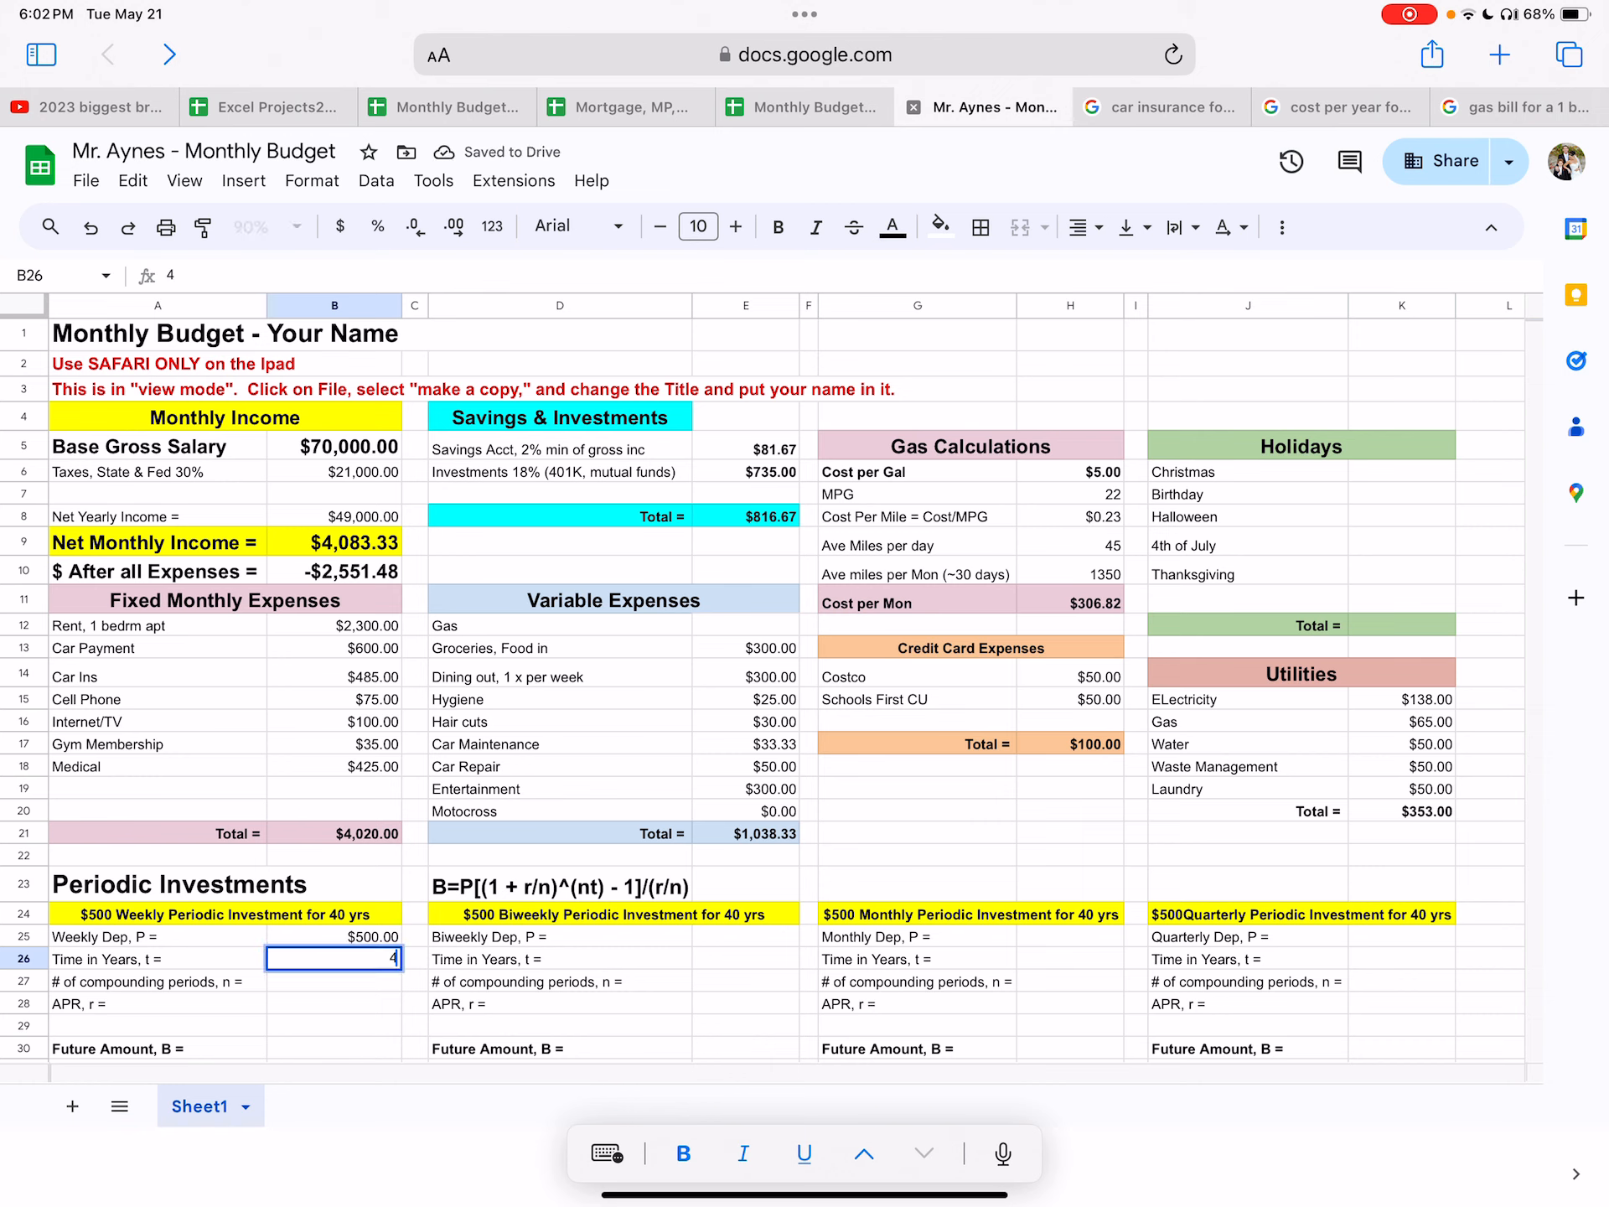
pyautogui.write('40')
pyautogui.press('Return')
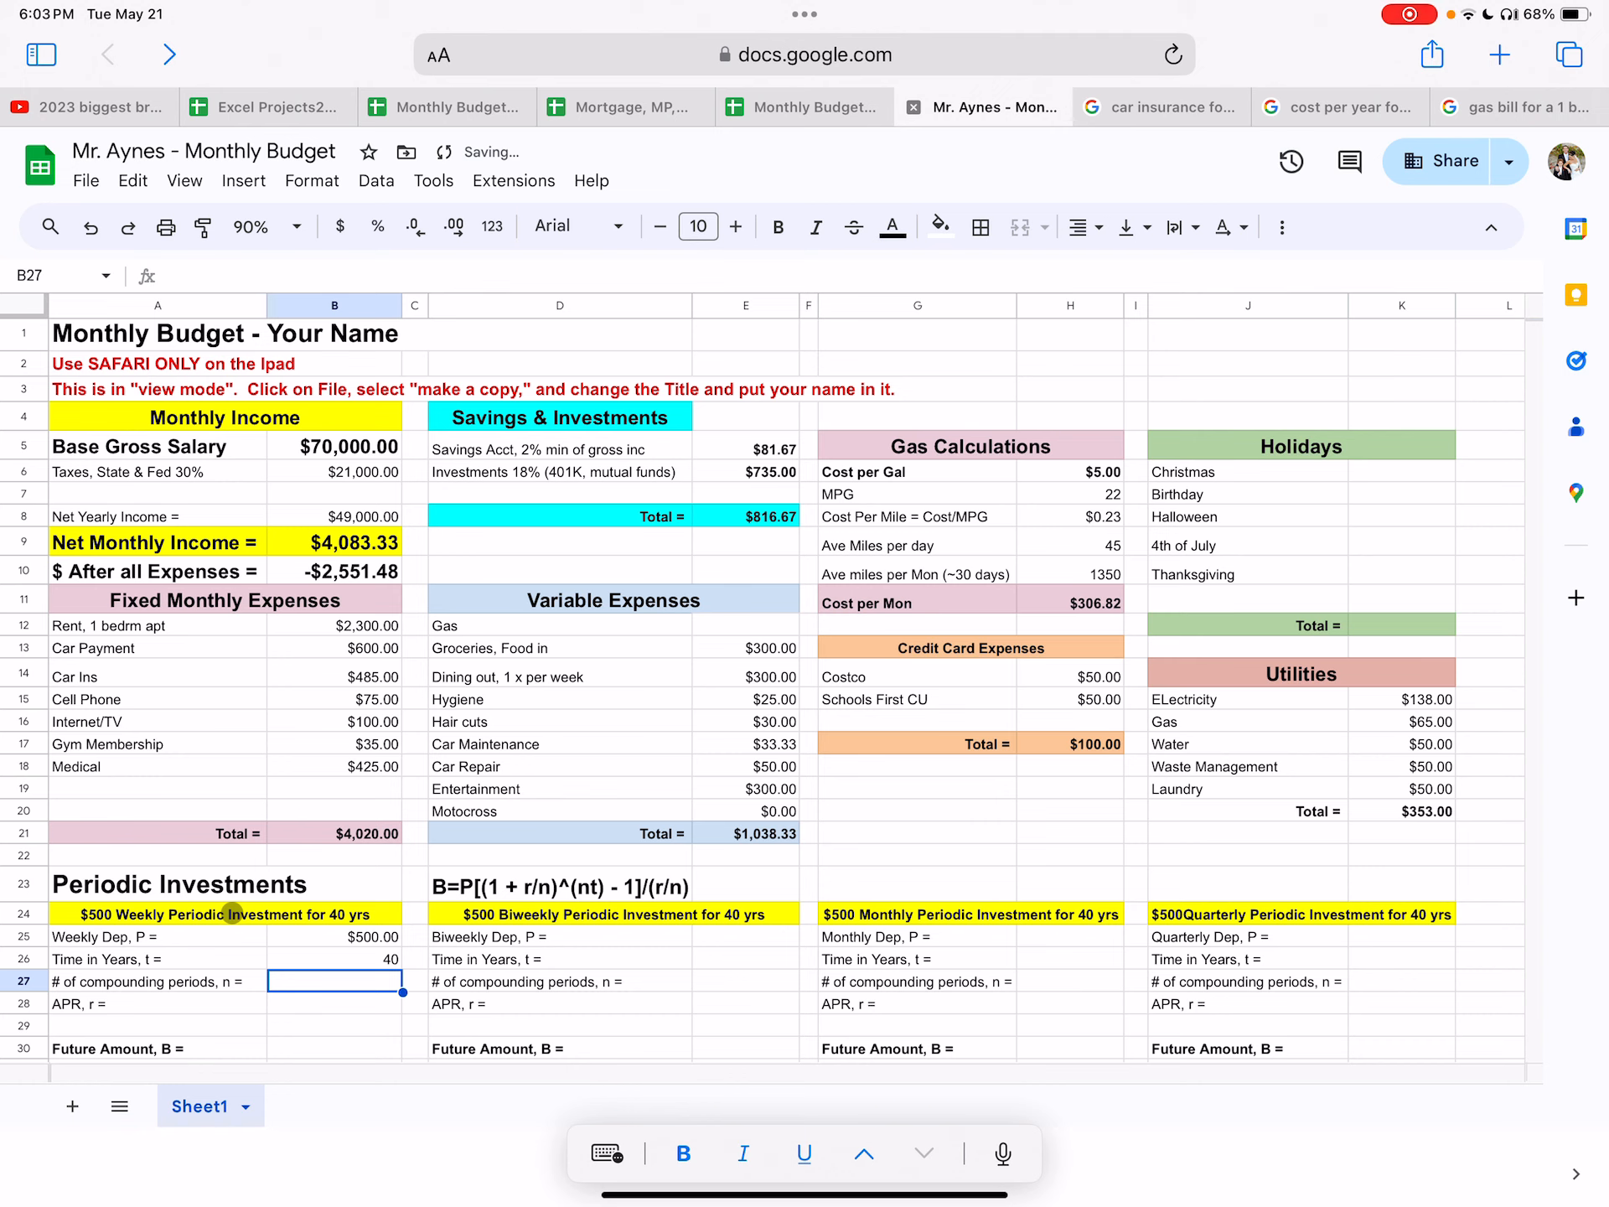
pyautogui.write('52')
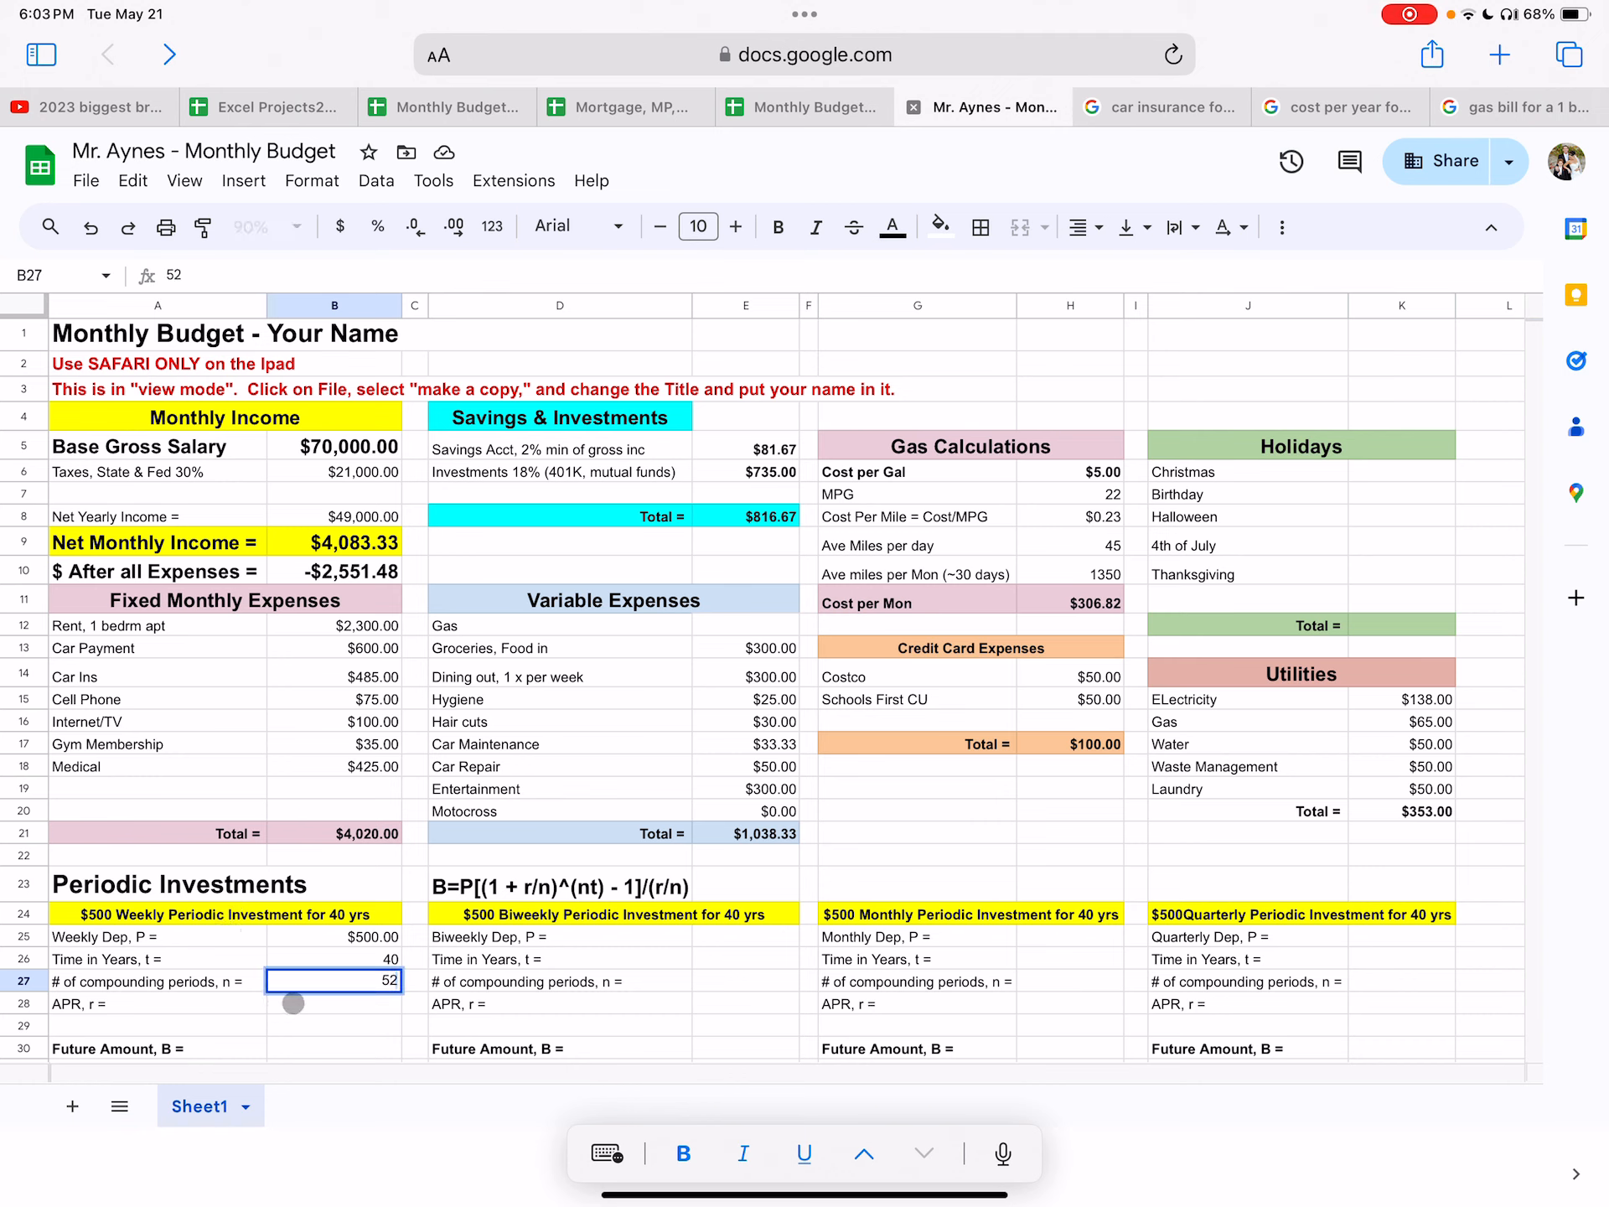
pyautogui.click(294, 1004)
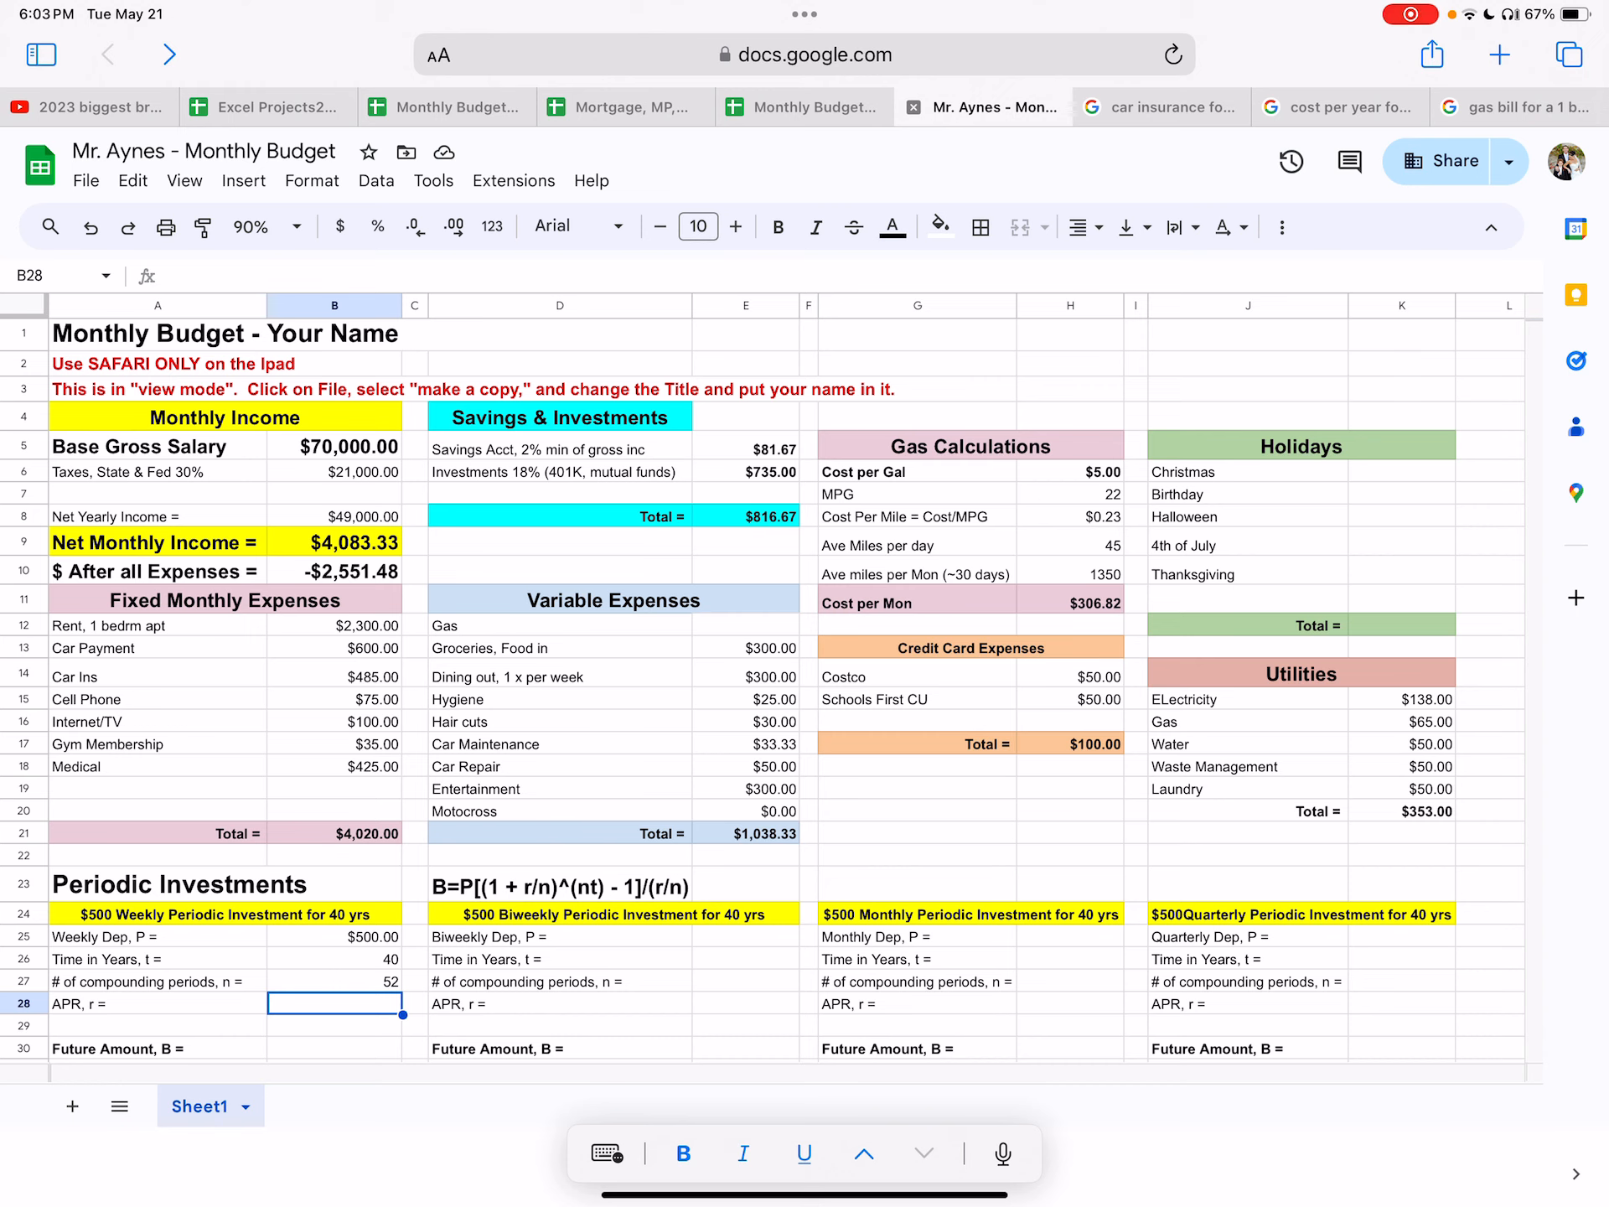
pyautogui.write('6')
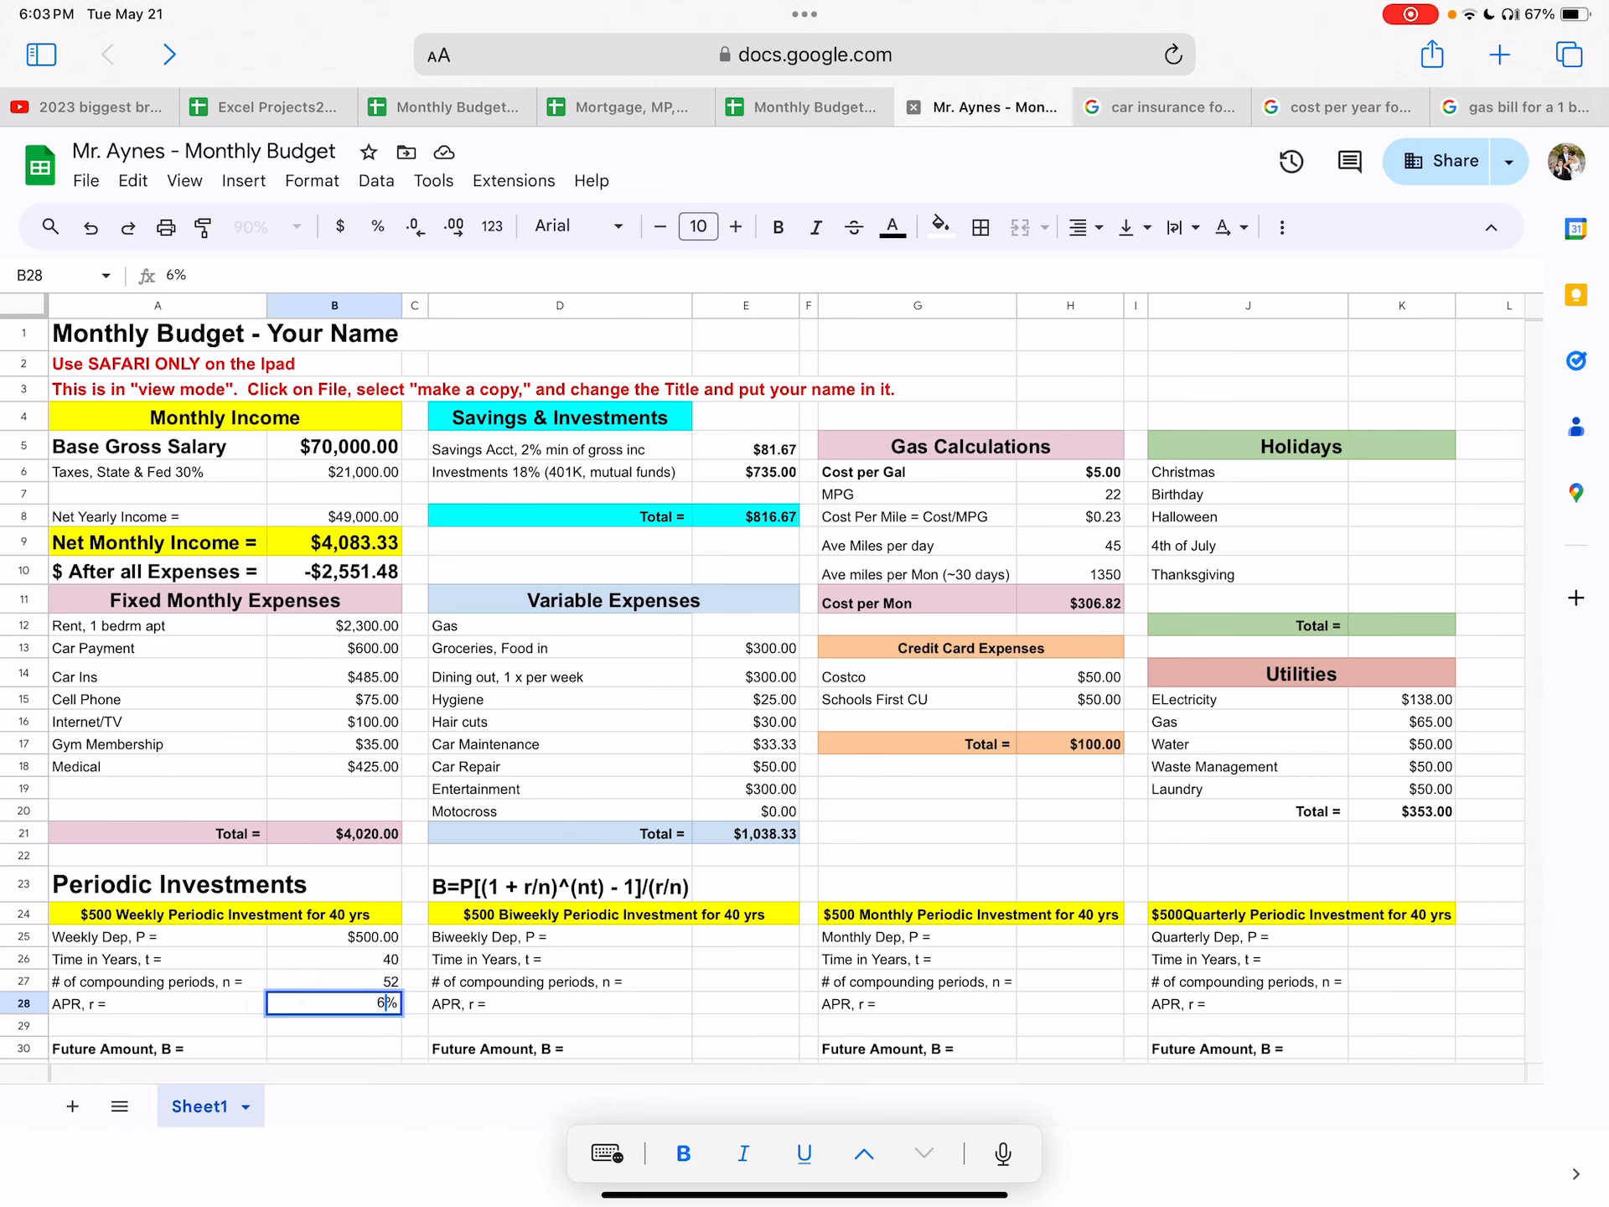
pyautogui.press('Return')
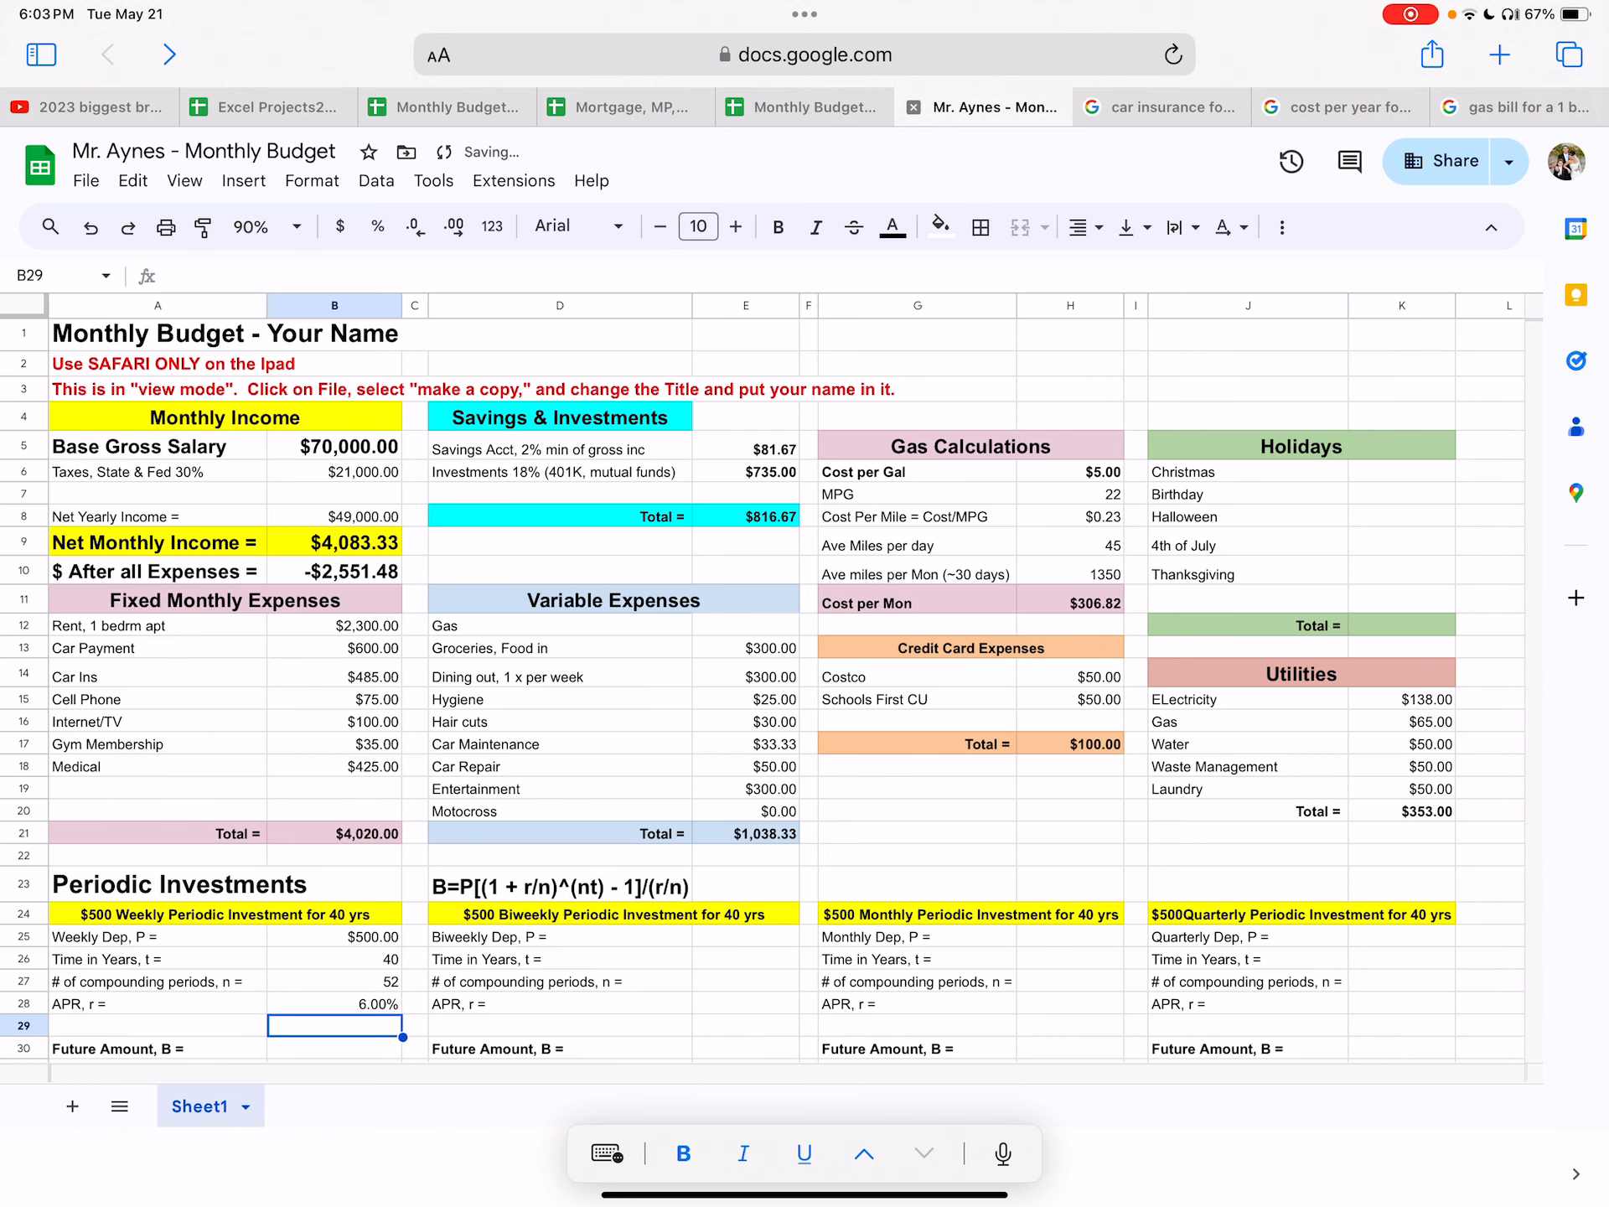
pyautogui.scroll(-2, 805, 691)
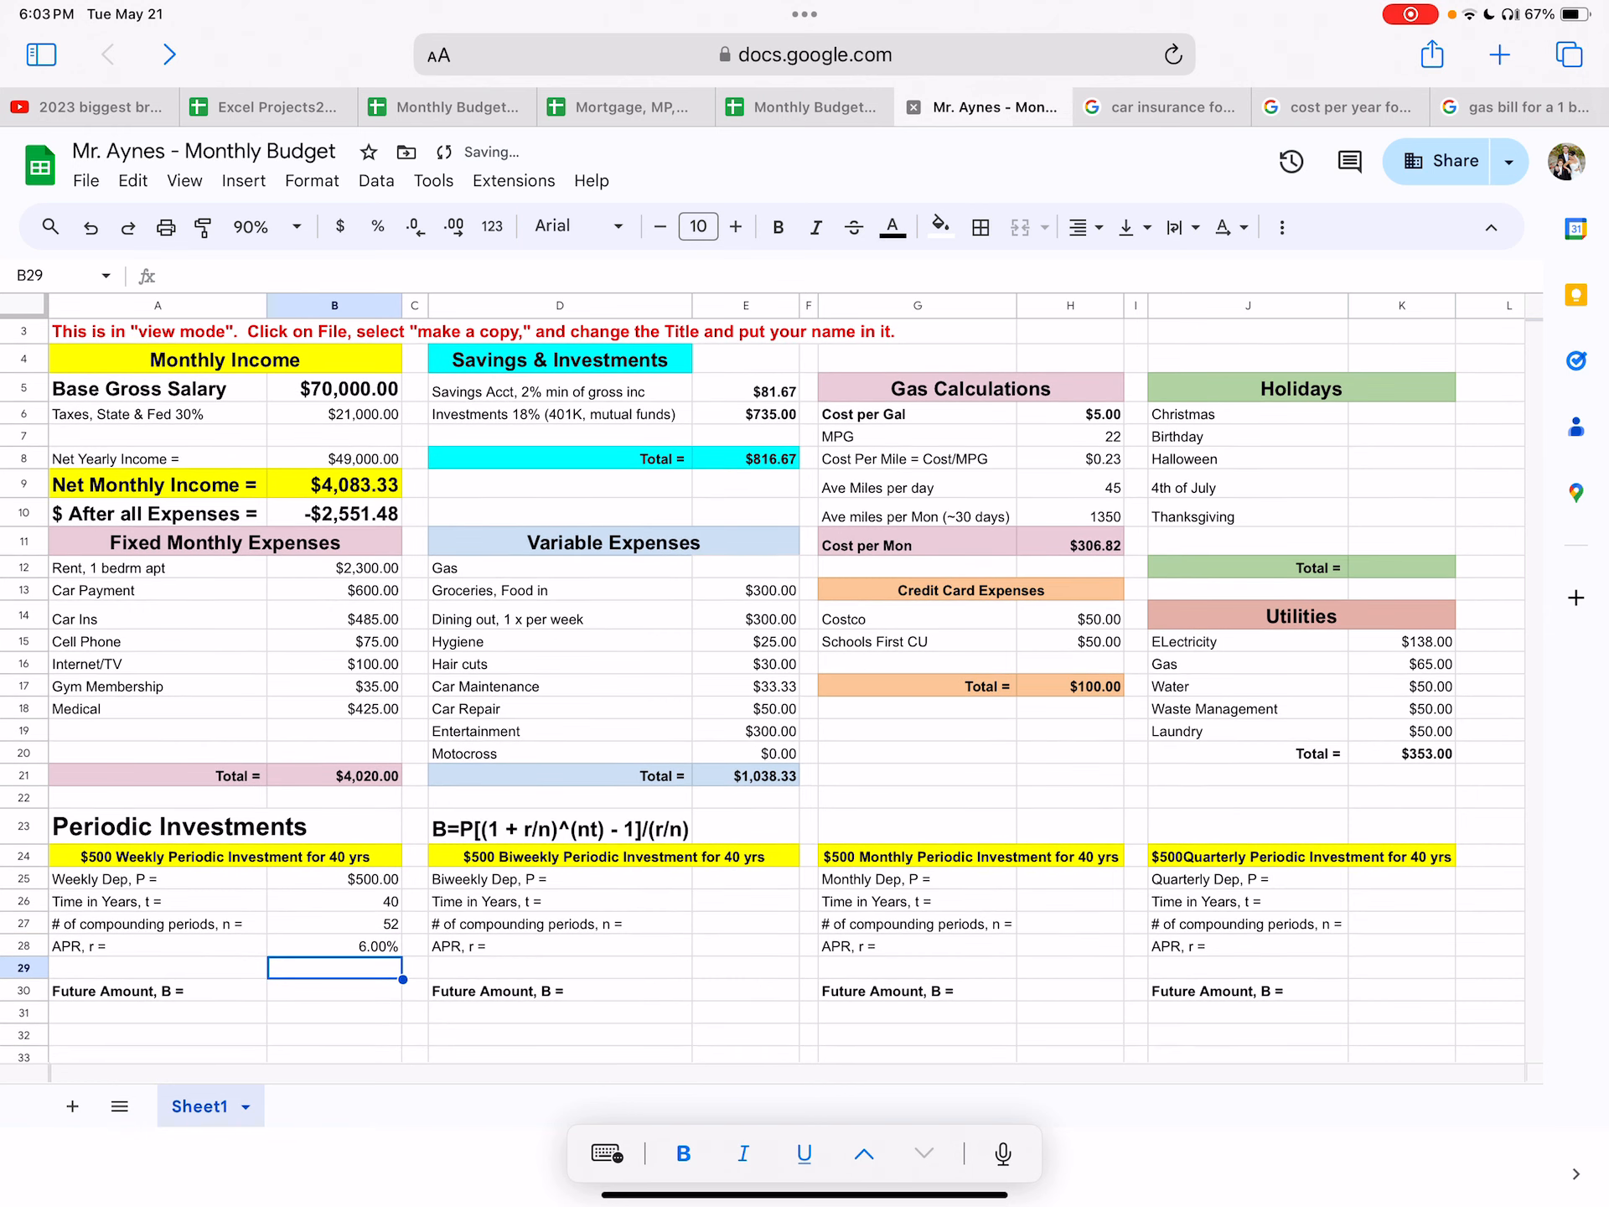
pyautogui.scroll(2, 805, 691)
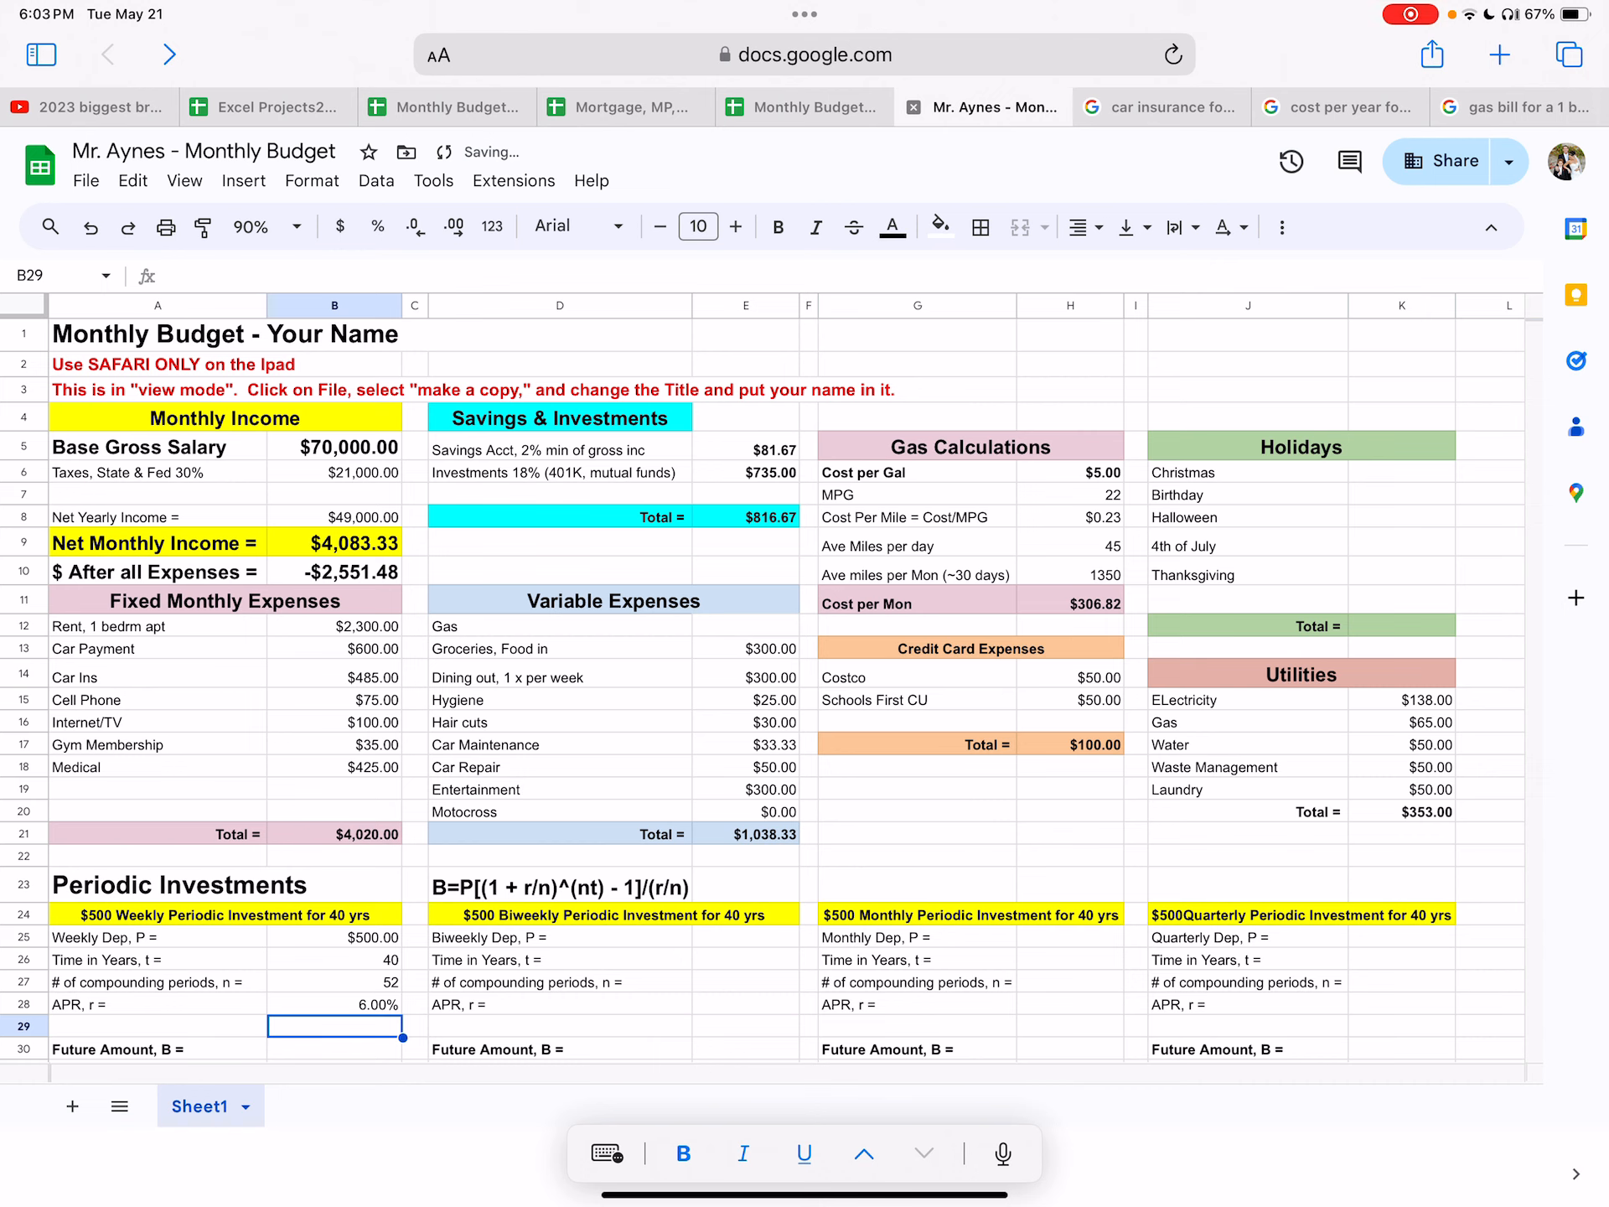
pyautogui.click(299, 1050)
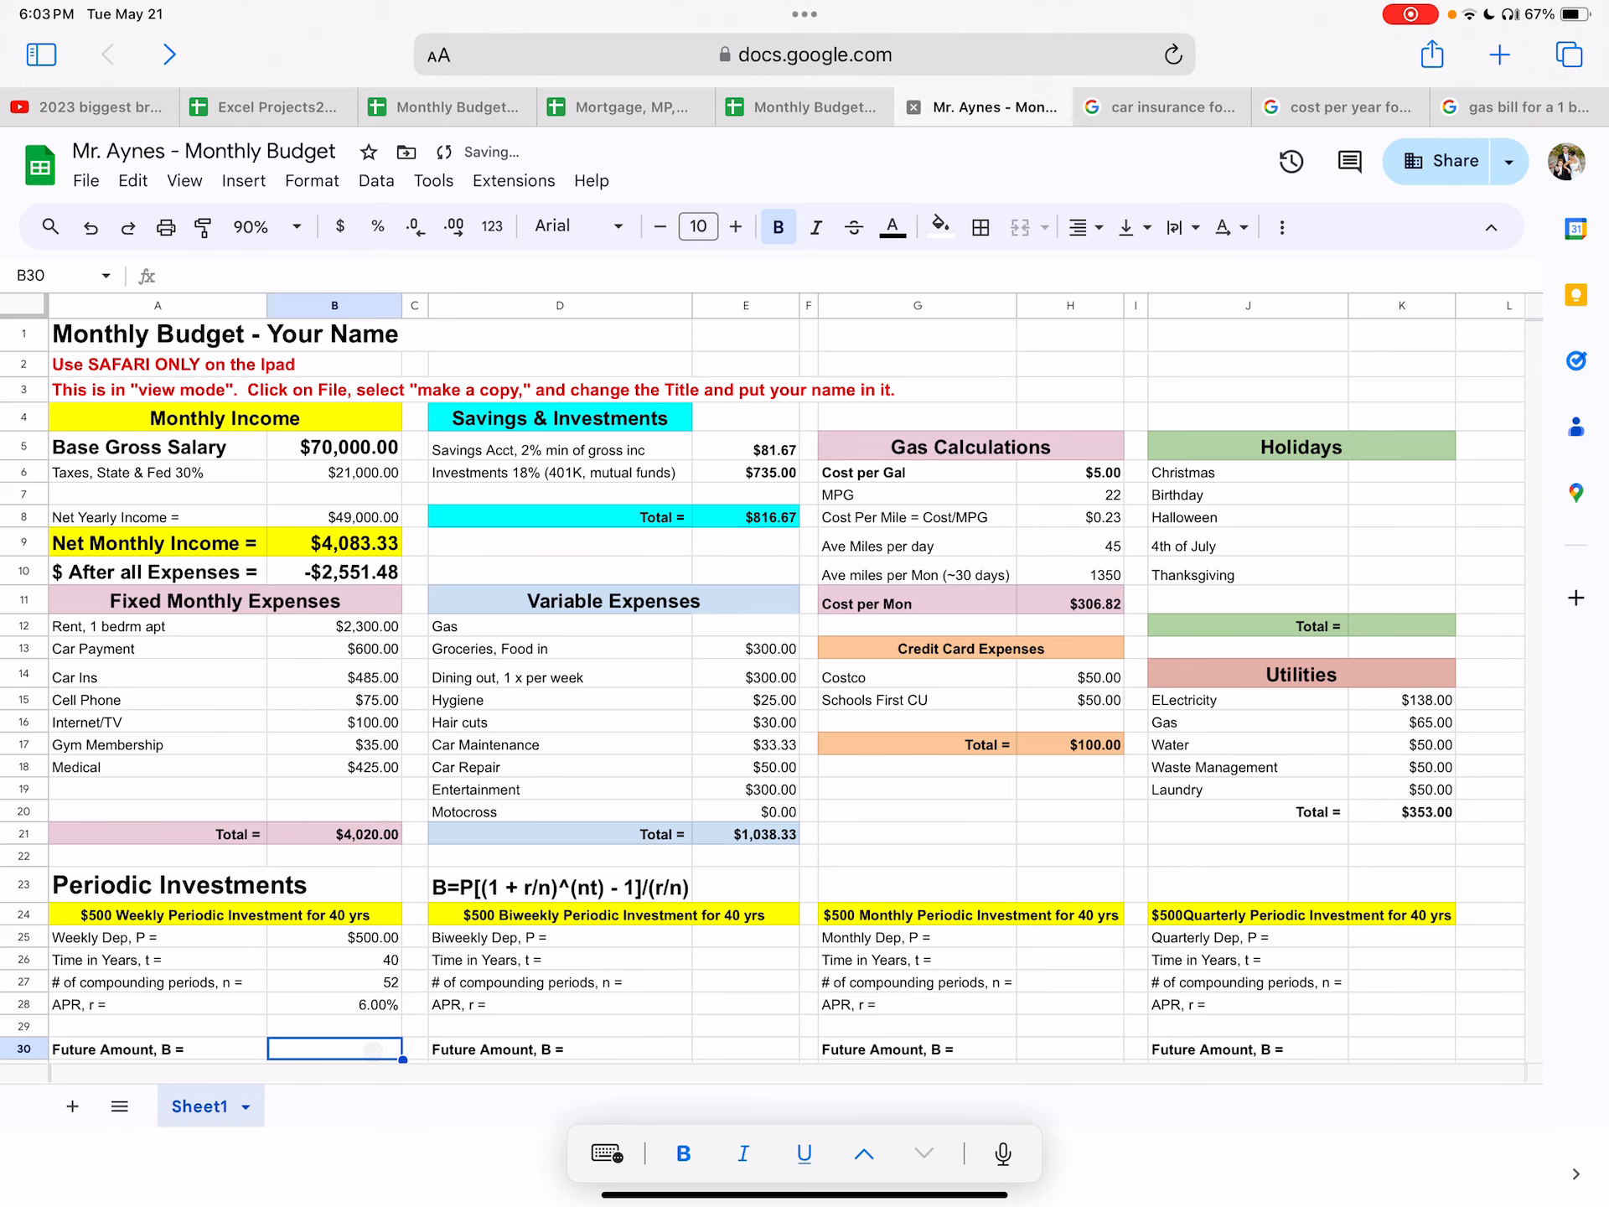
pyautogui.write('=')
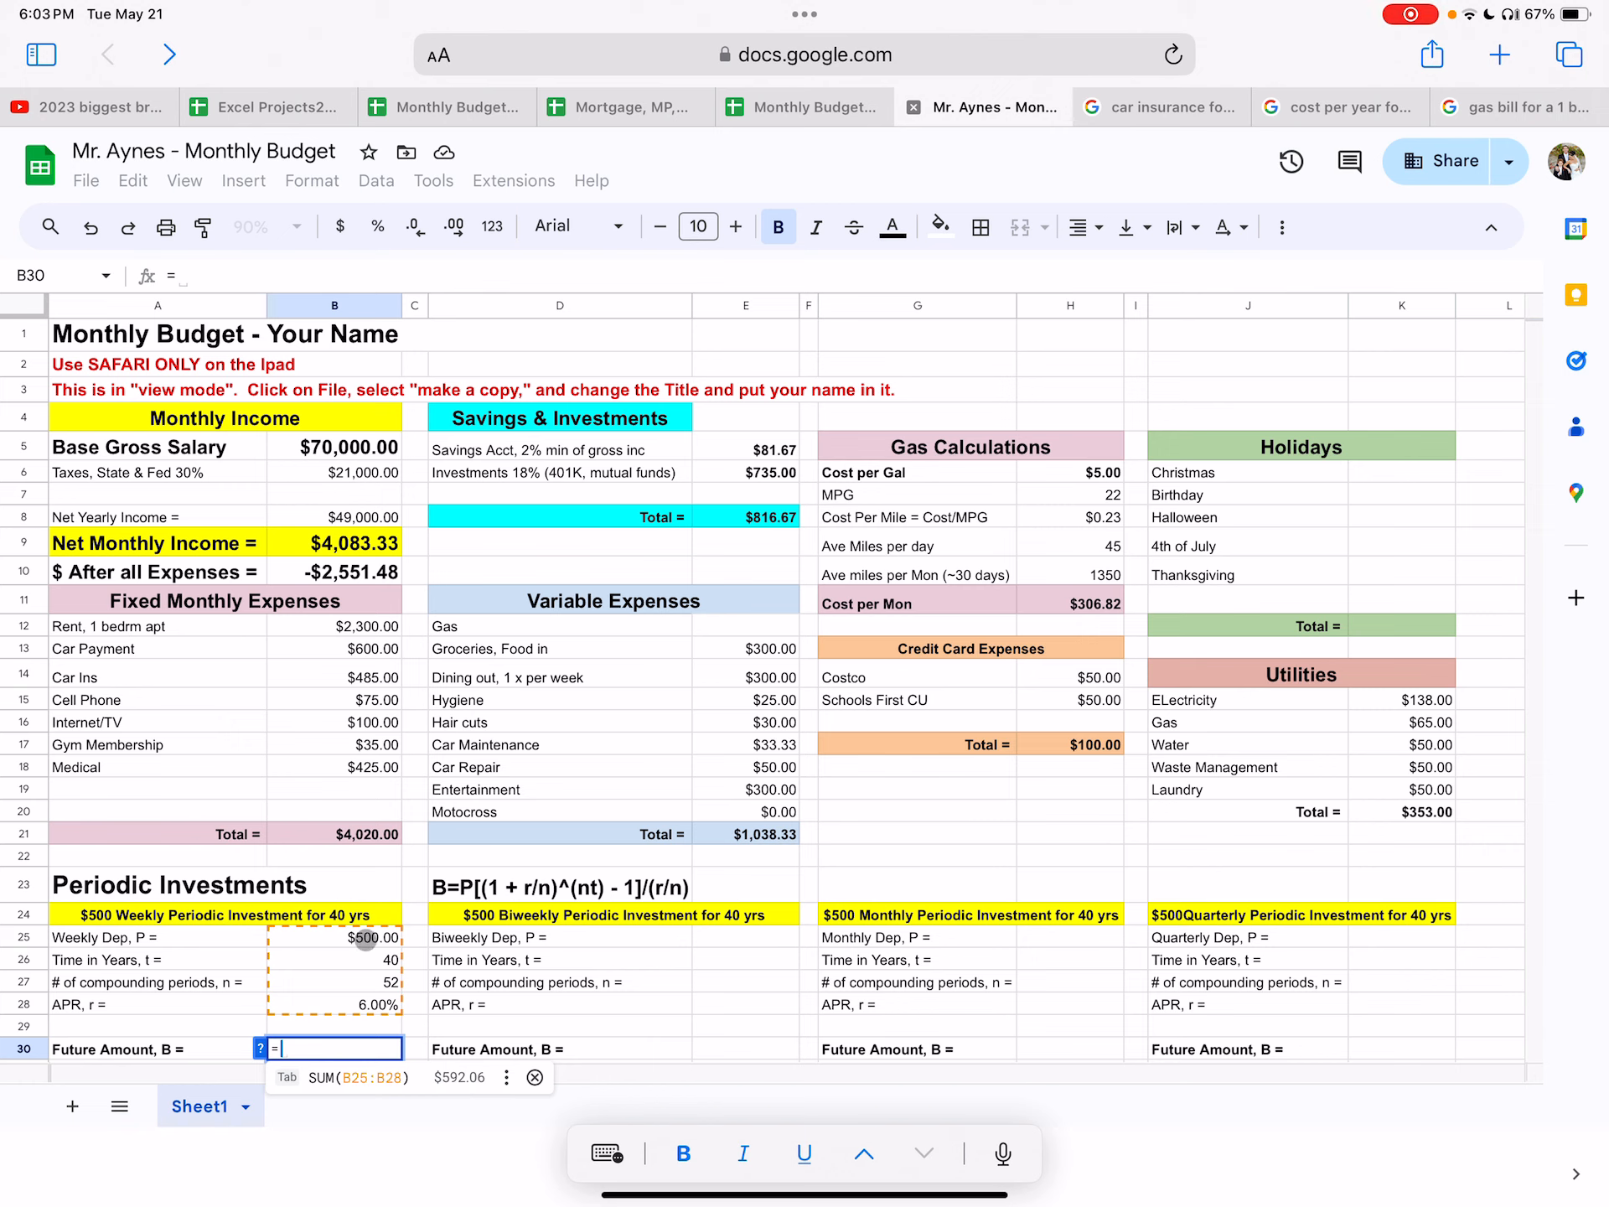
# Build the formula's first part =B25*((1+B28/B27)^(B27*B26) from cell references.
pyautogui.click(366, 940)
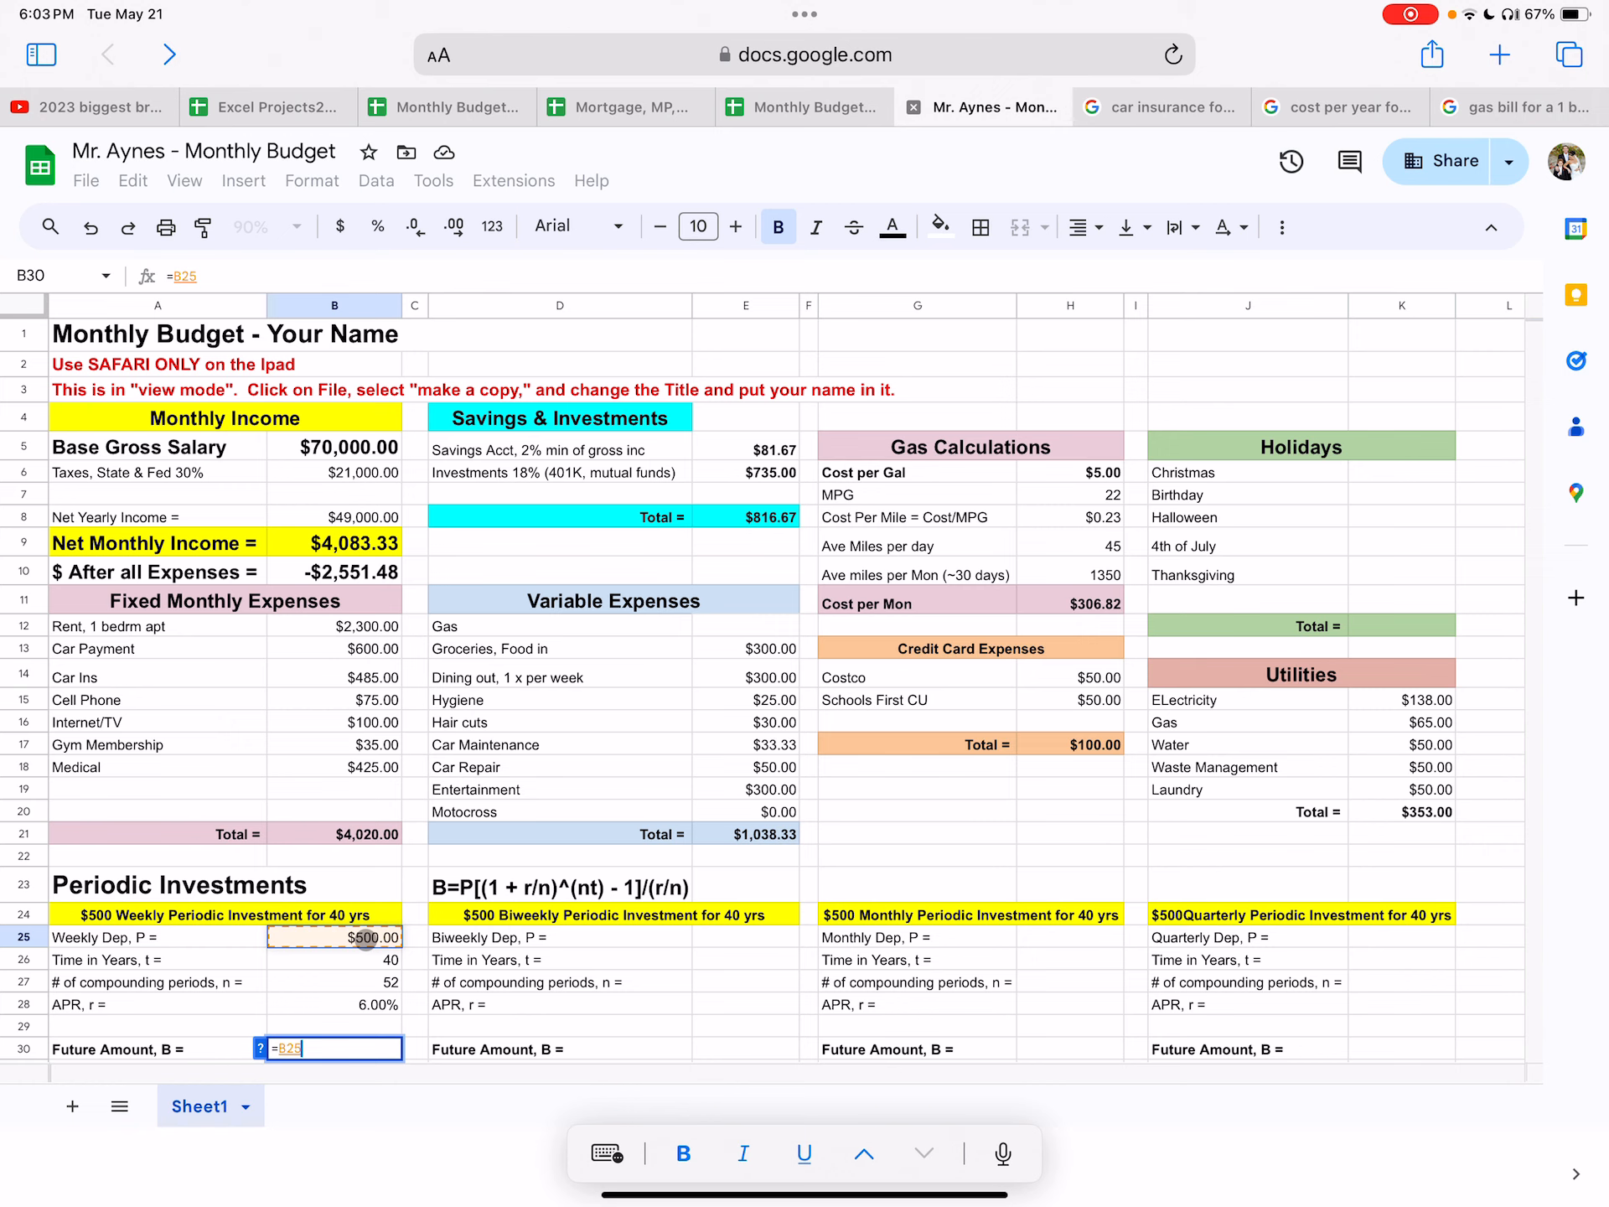
pyautogui.write('*')
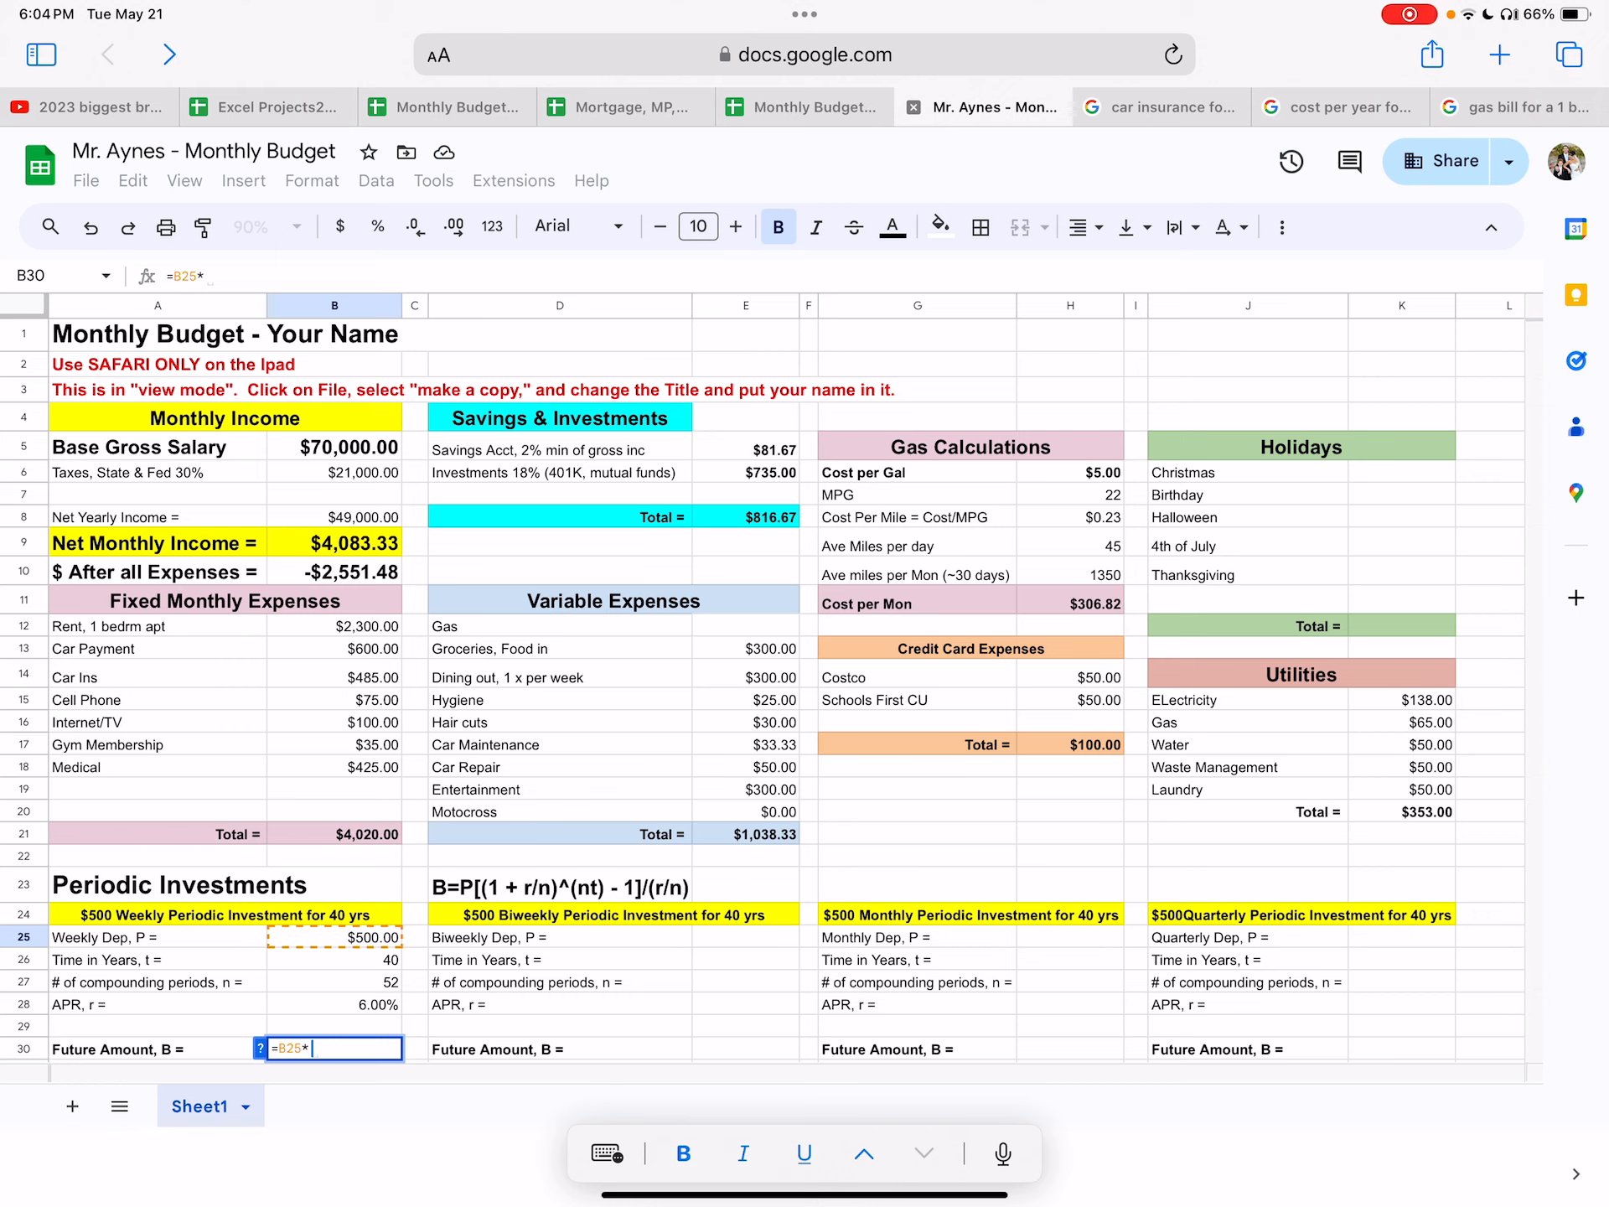
pyautogui.write('((')
pyautogui.write('1')
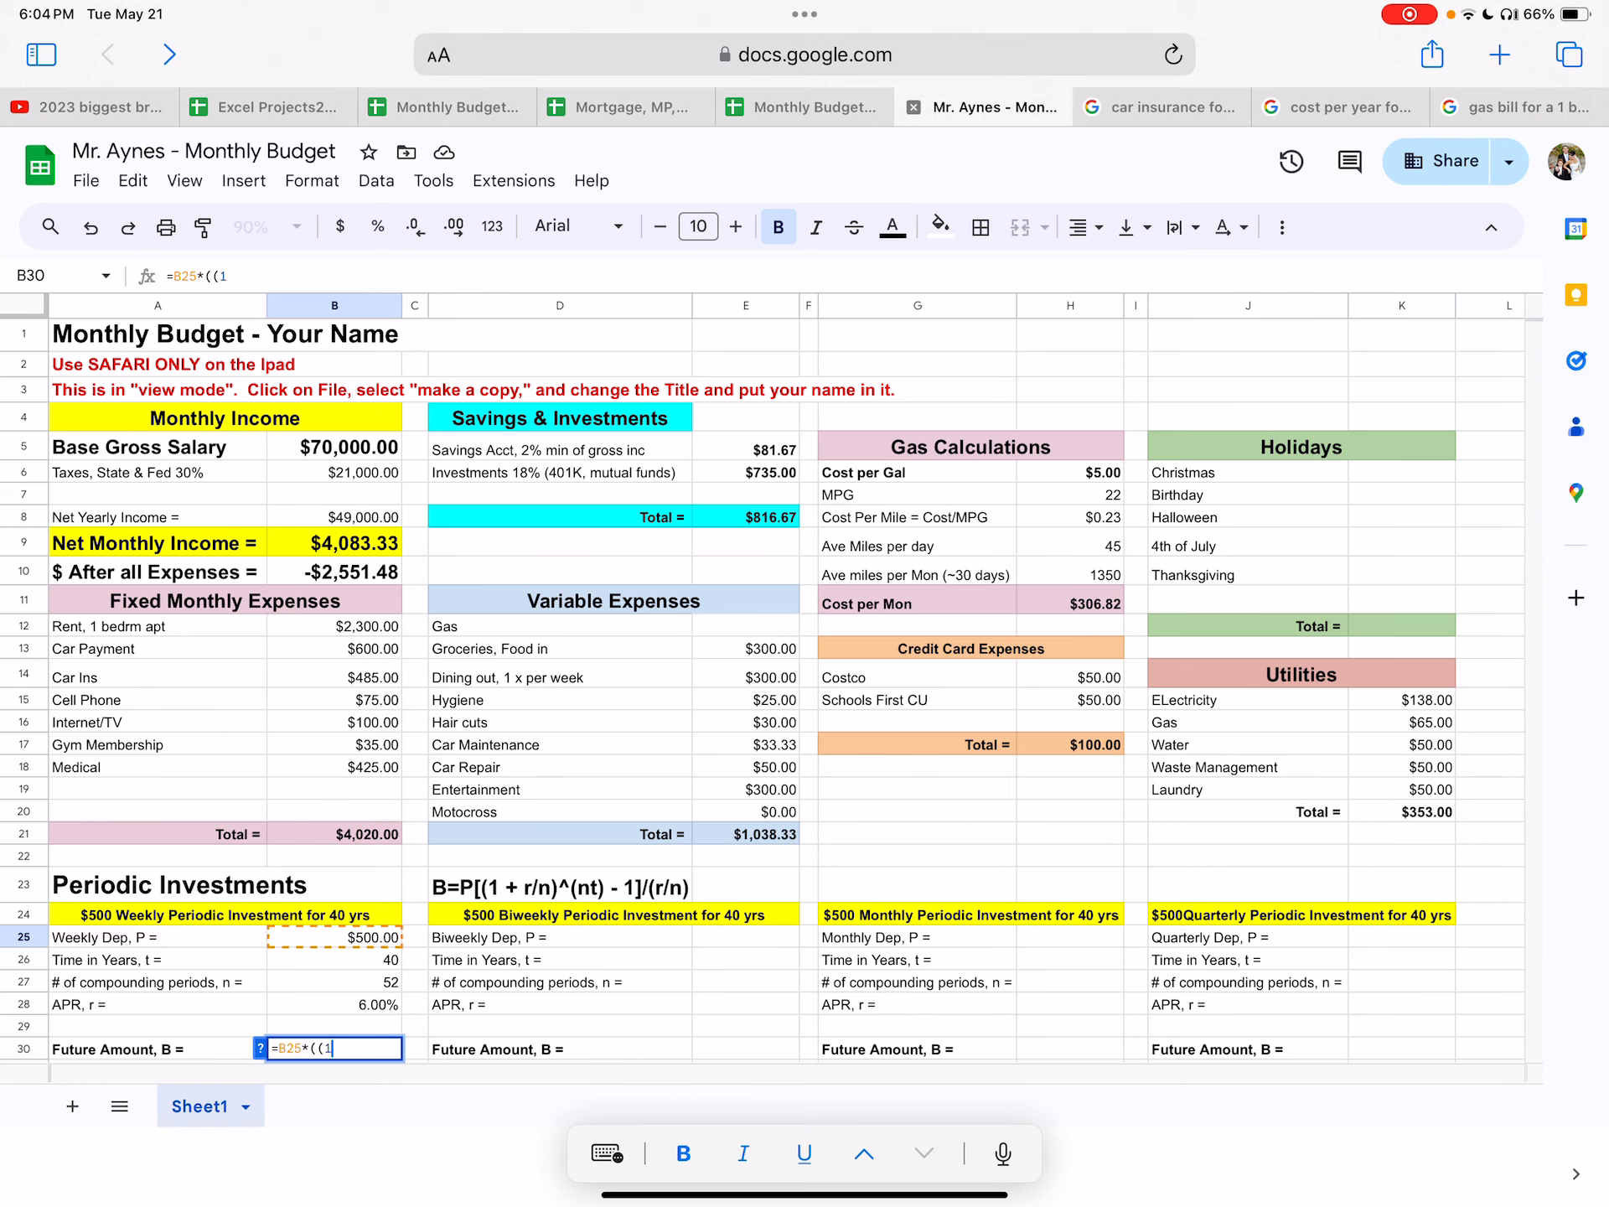
pyautogui.write('+')
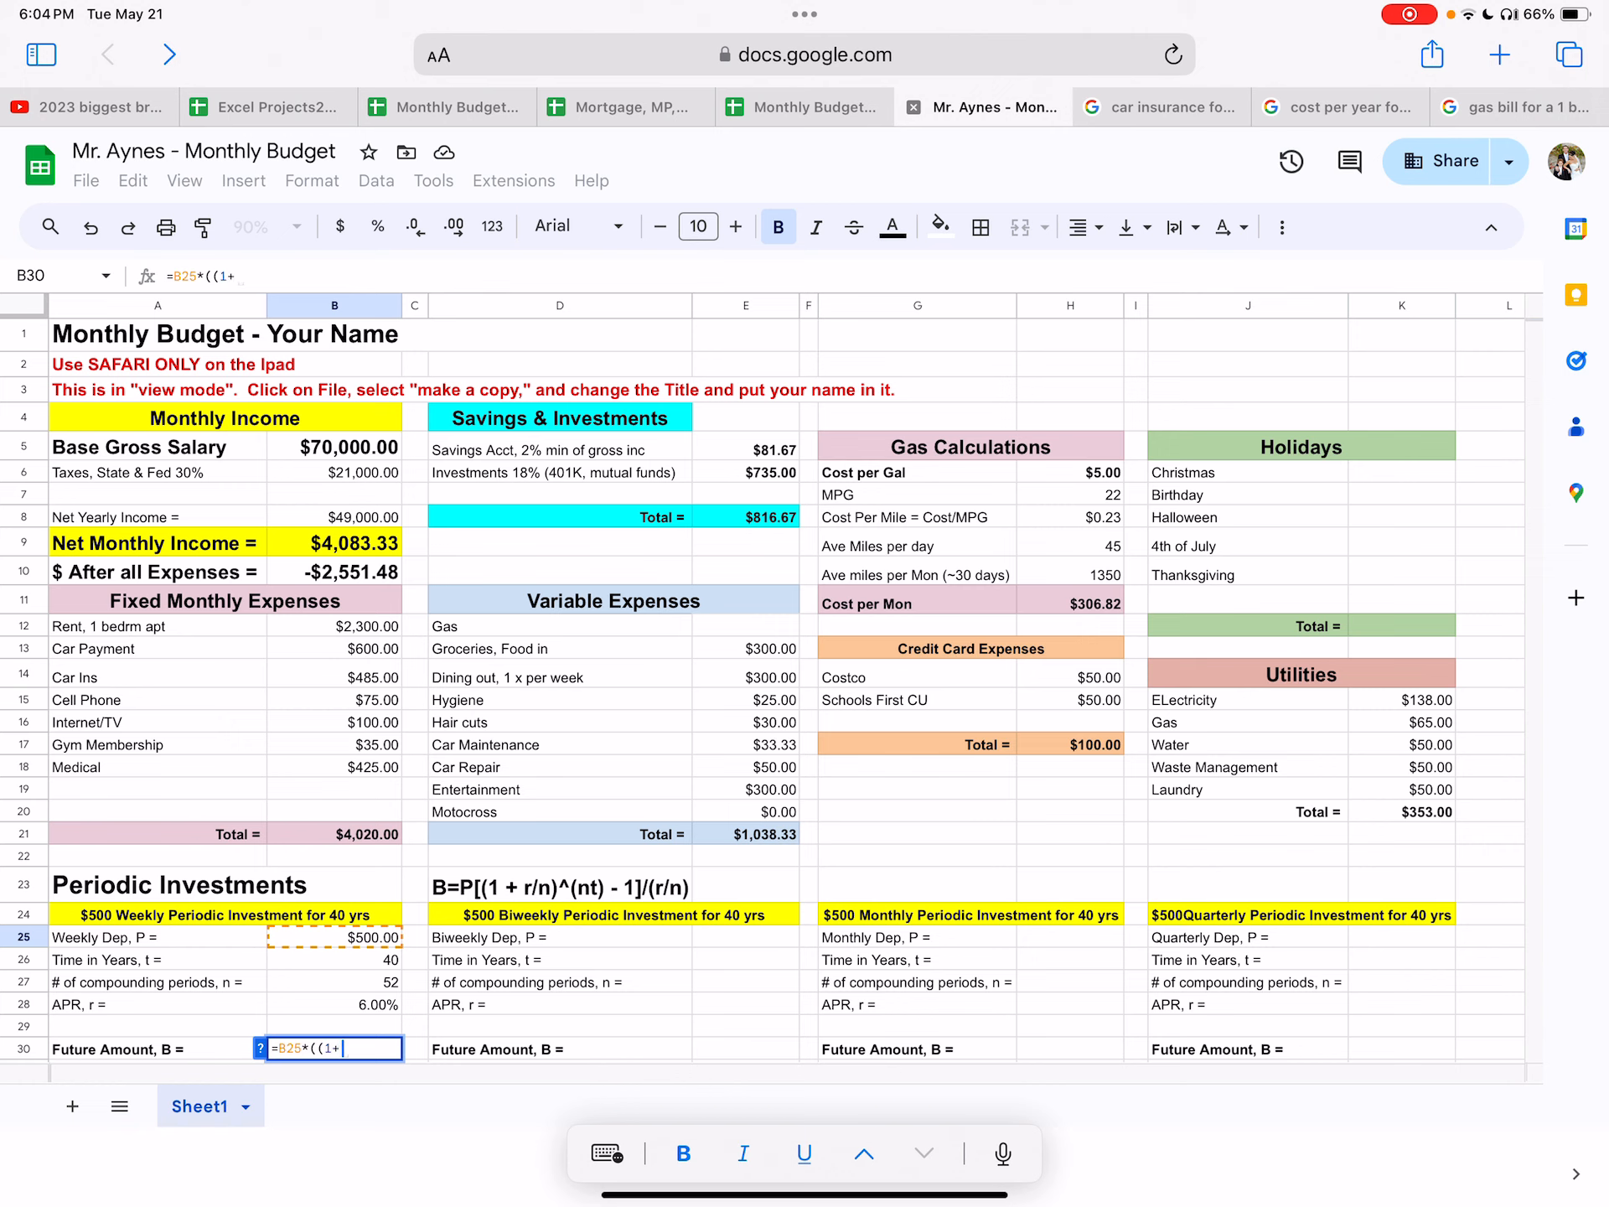
pyautogui.click(329, 1002)
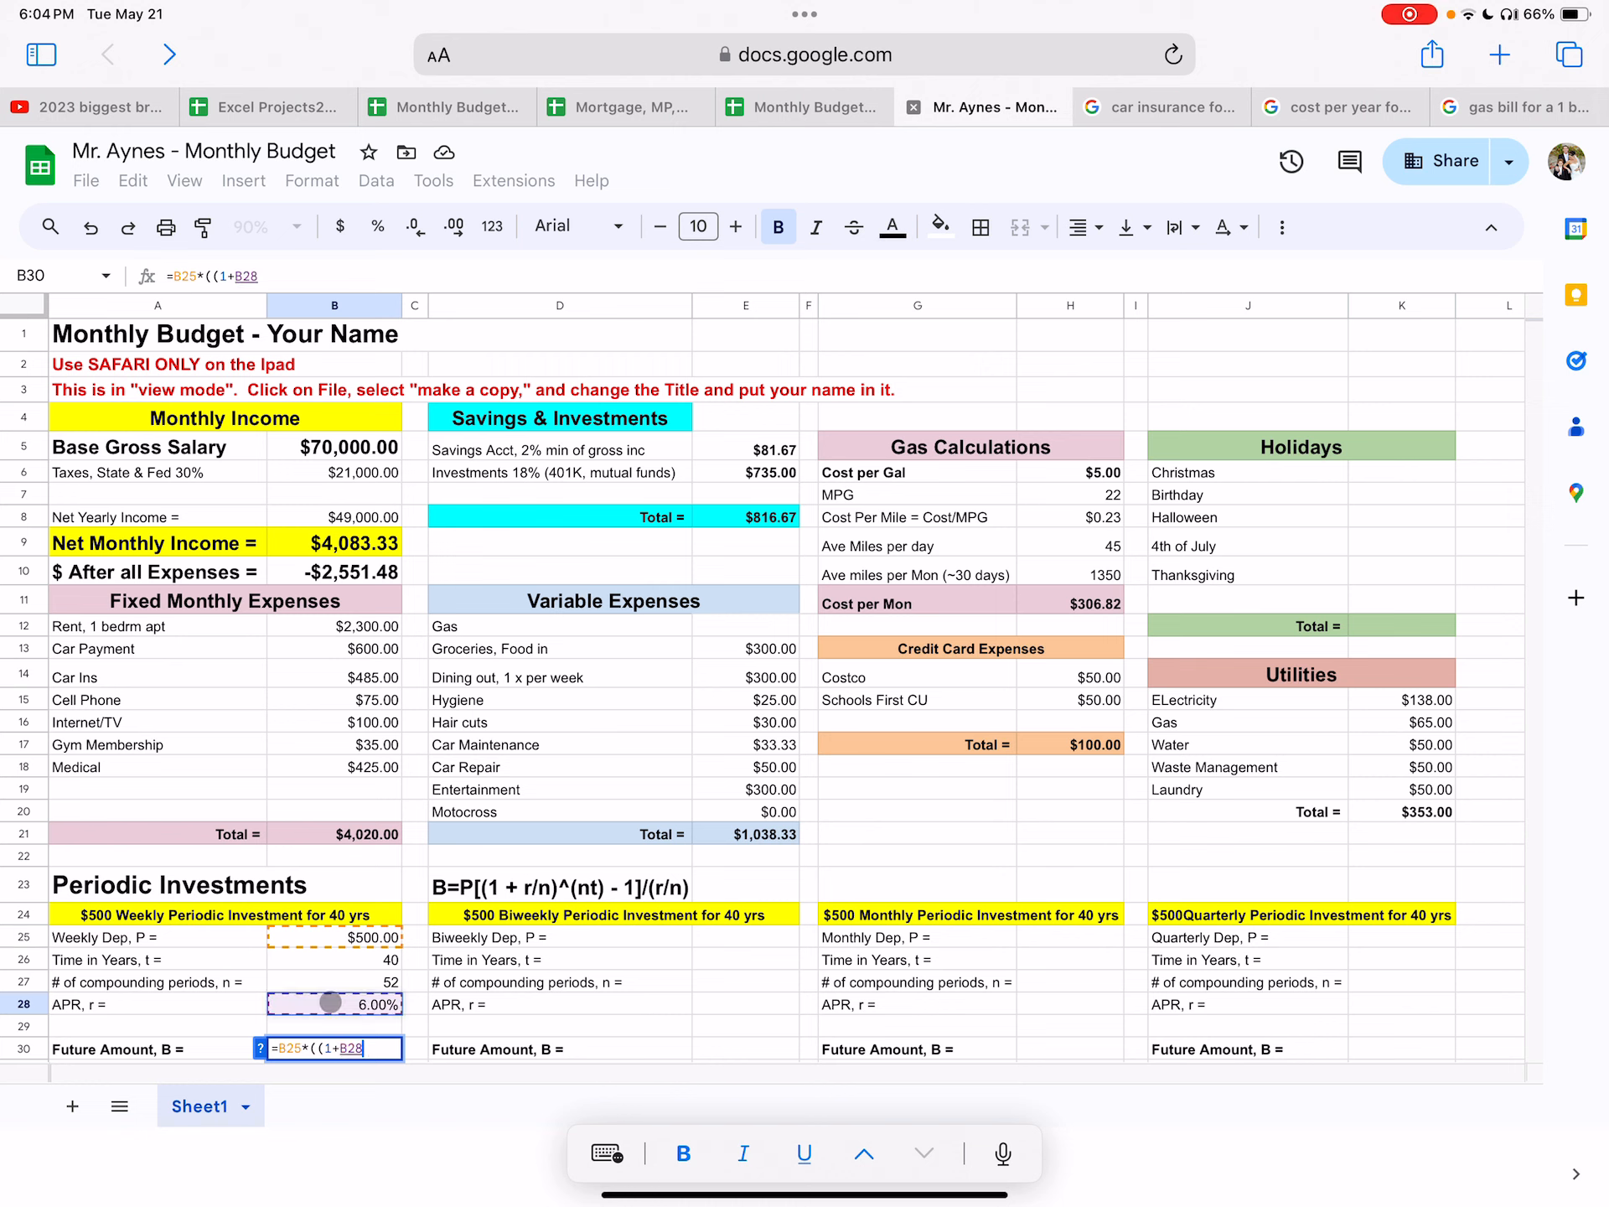
pyautogui.write('/')
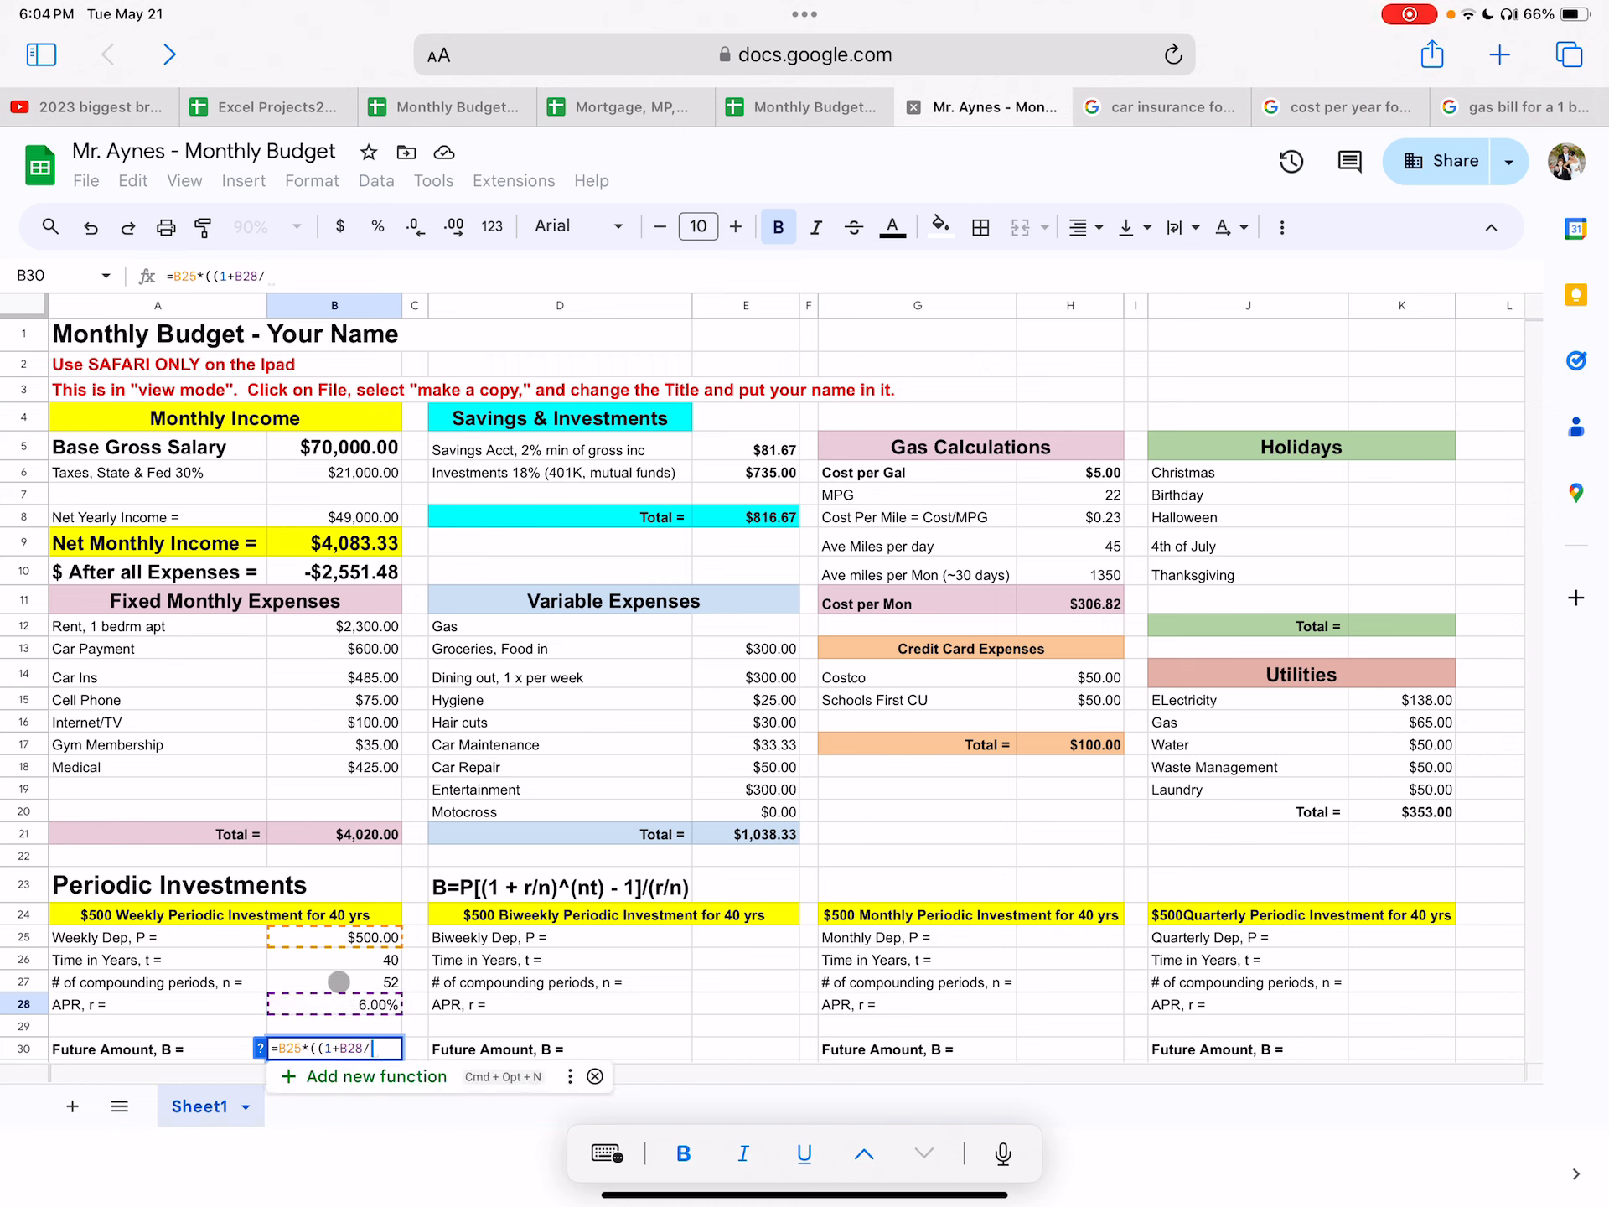
pyautogui.click(341, 983)
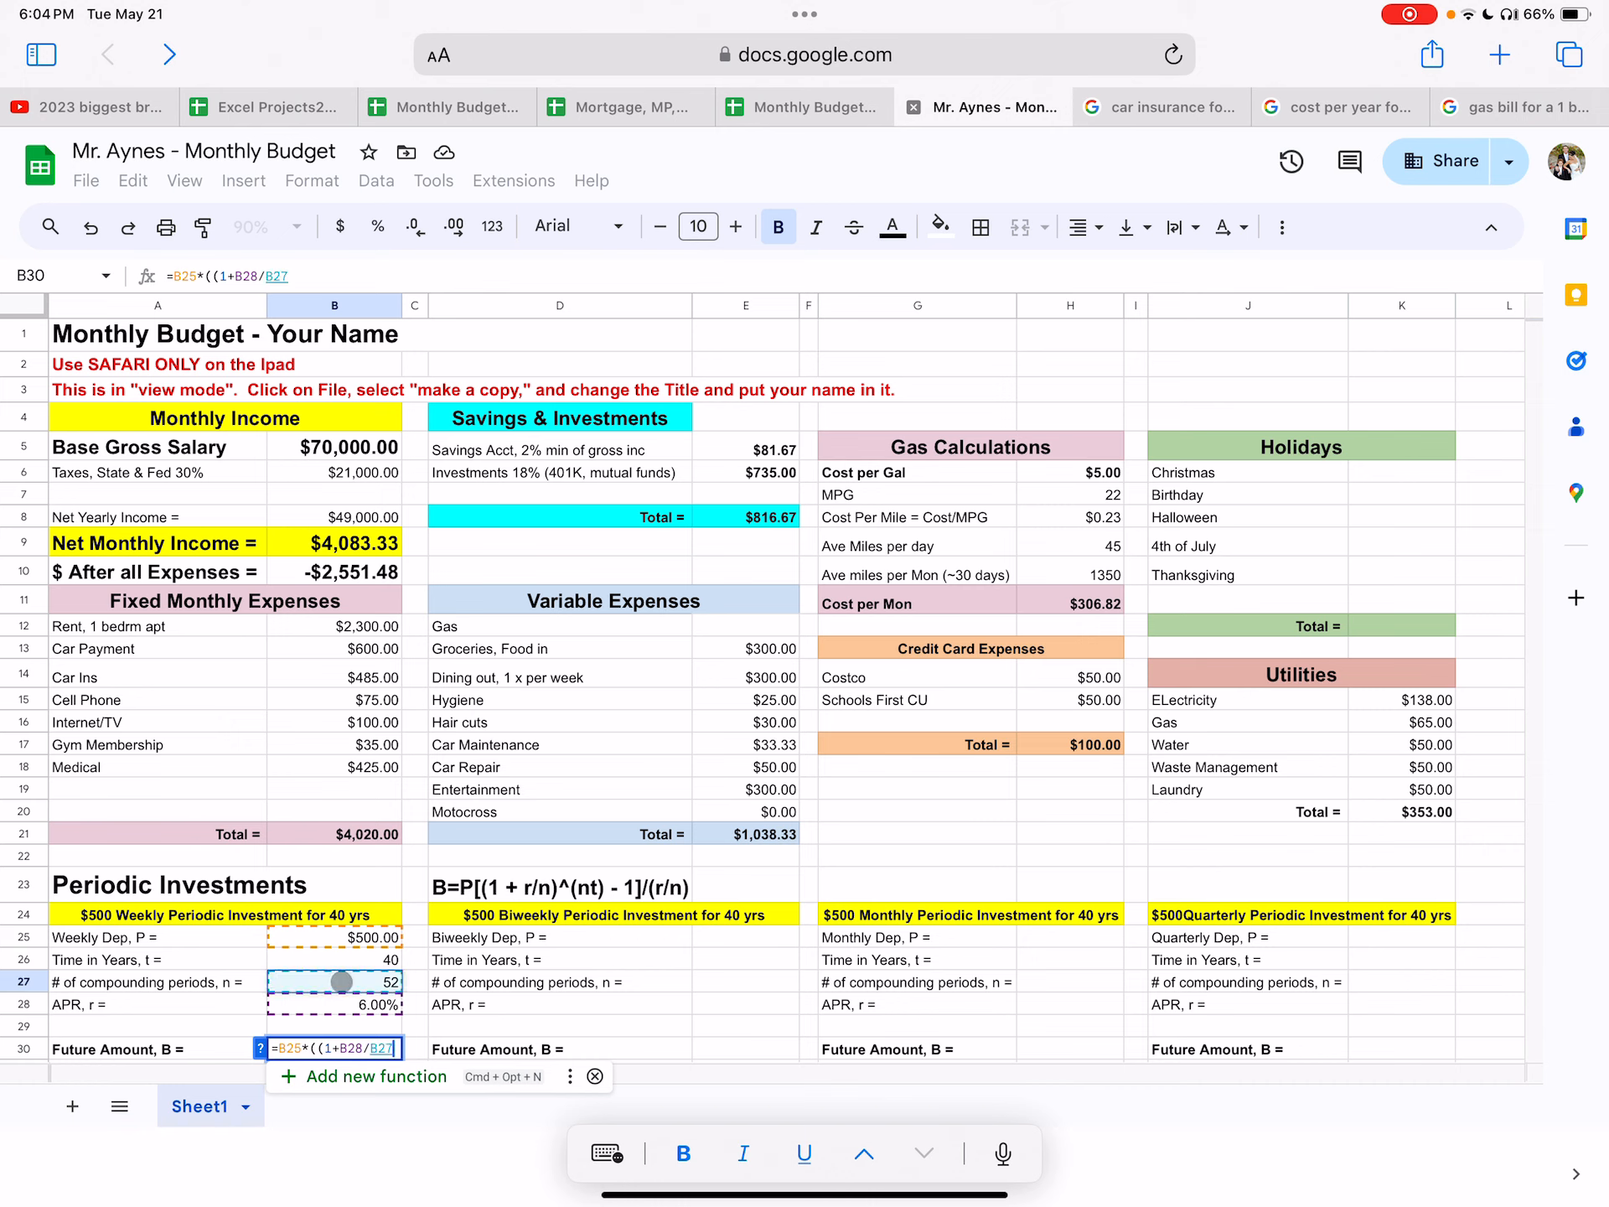
pyautogui.write(')')
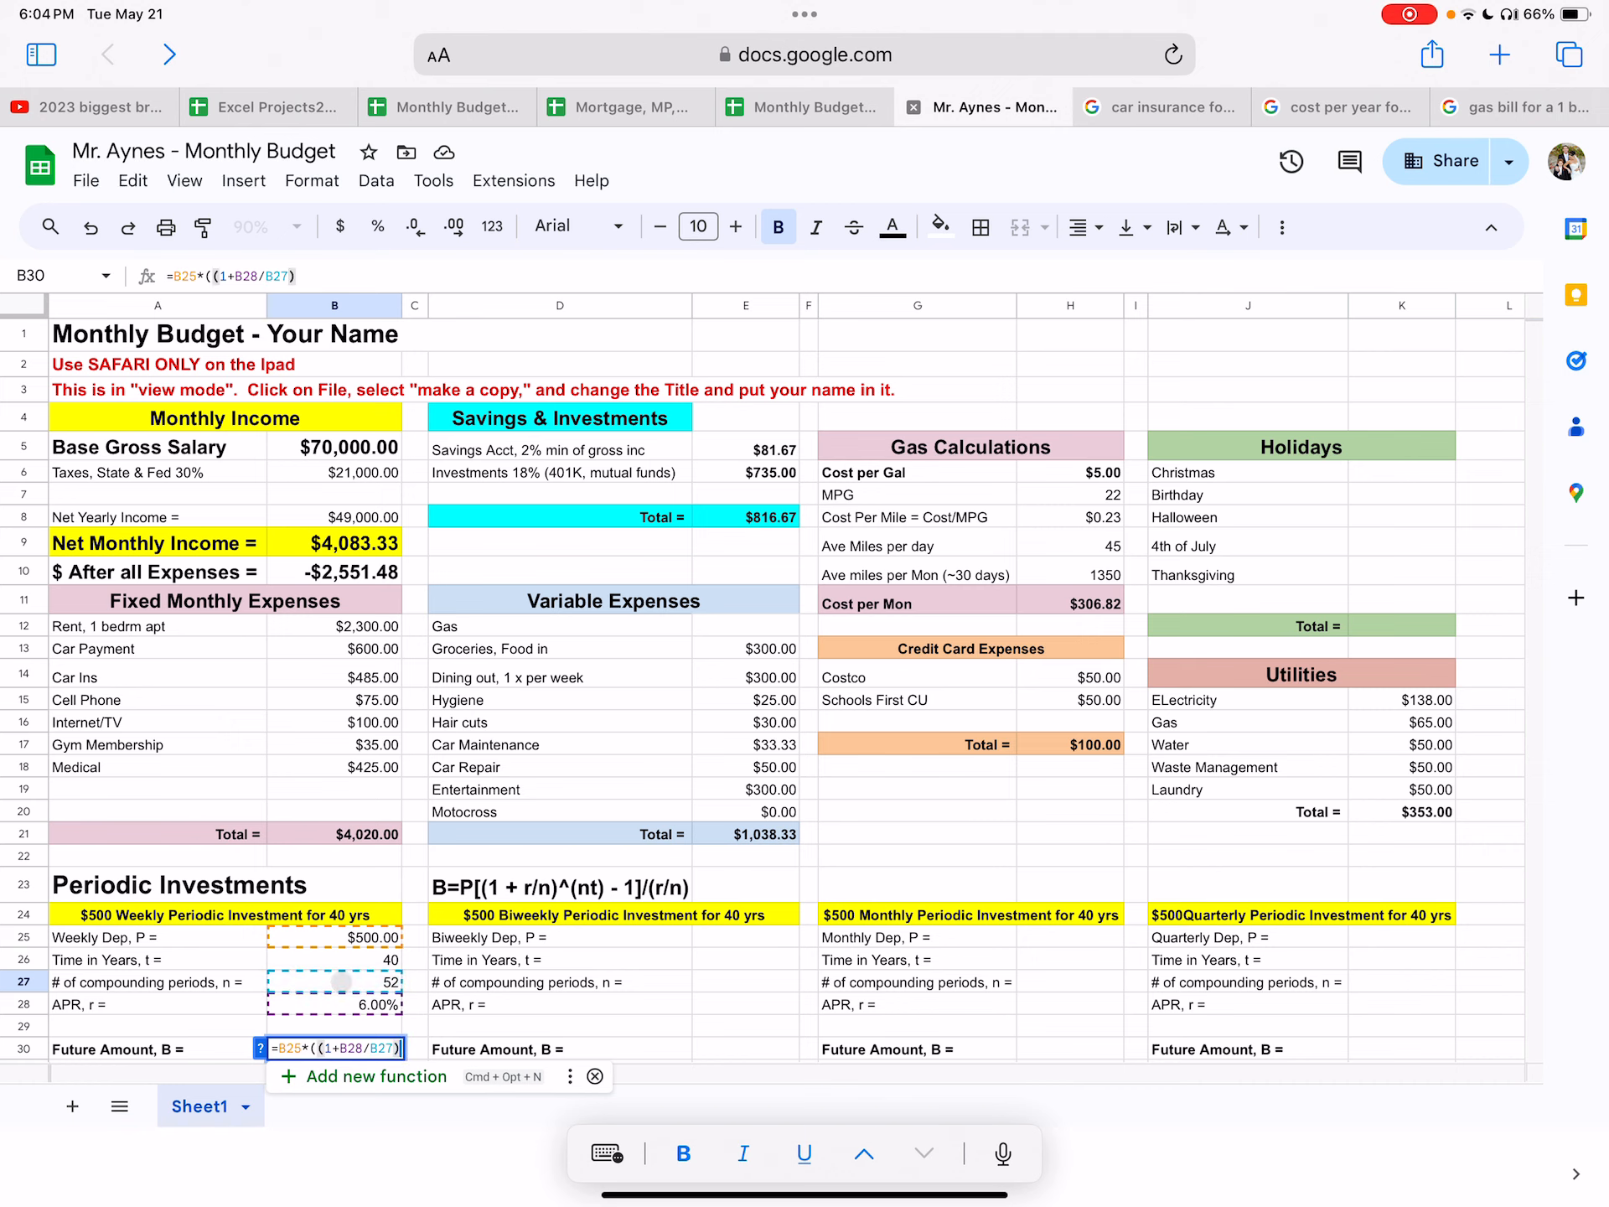
pyautogui.write('^')
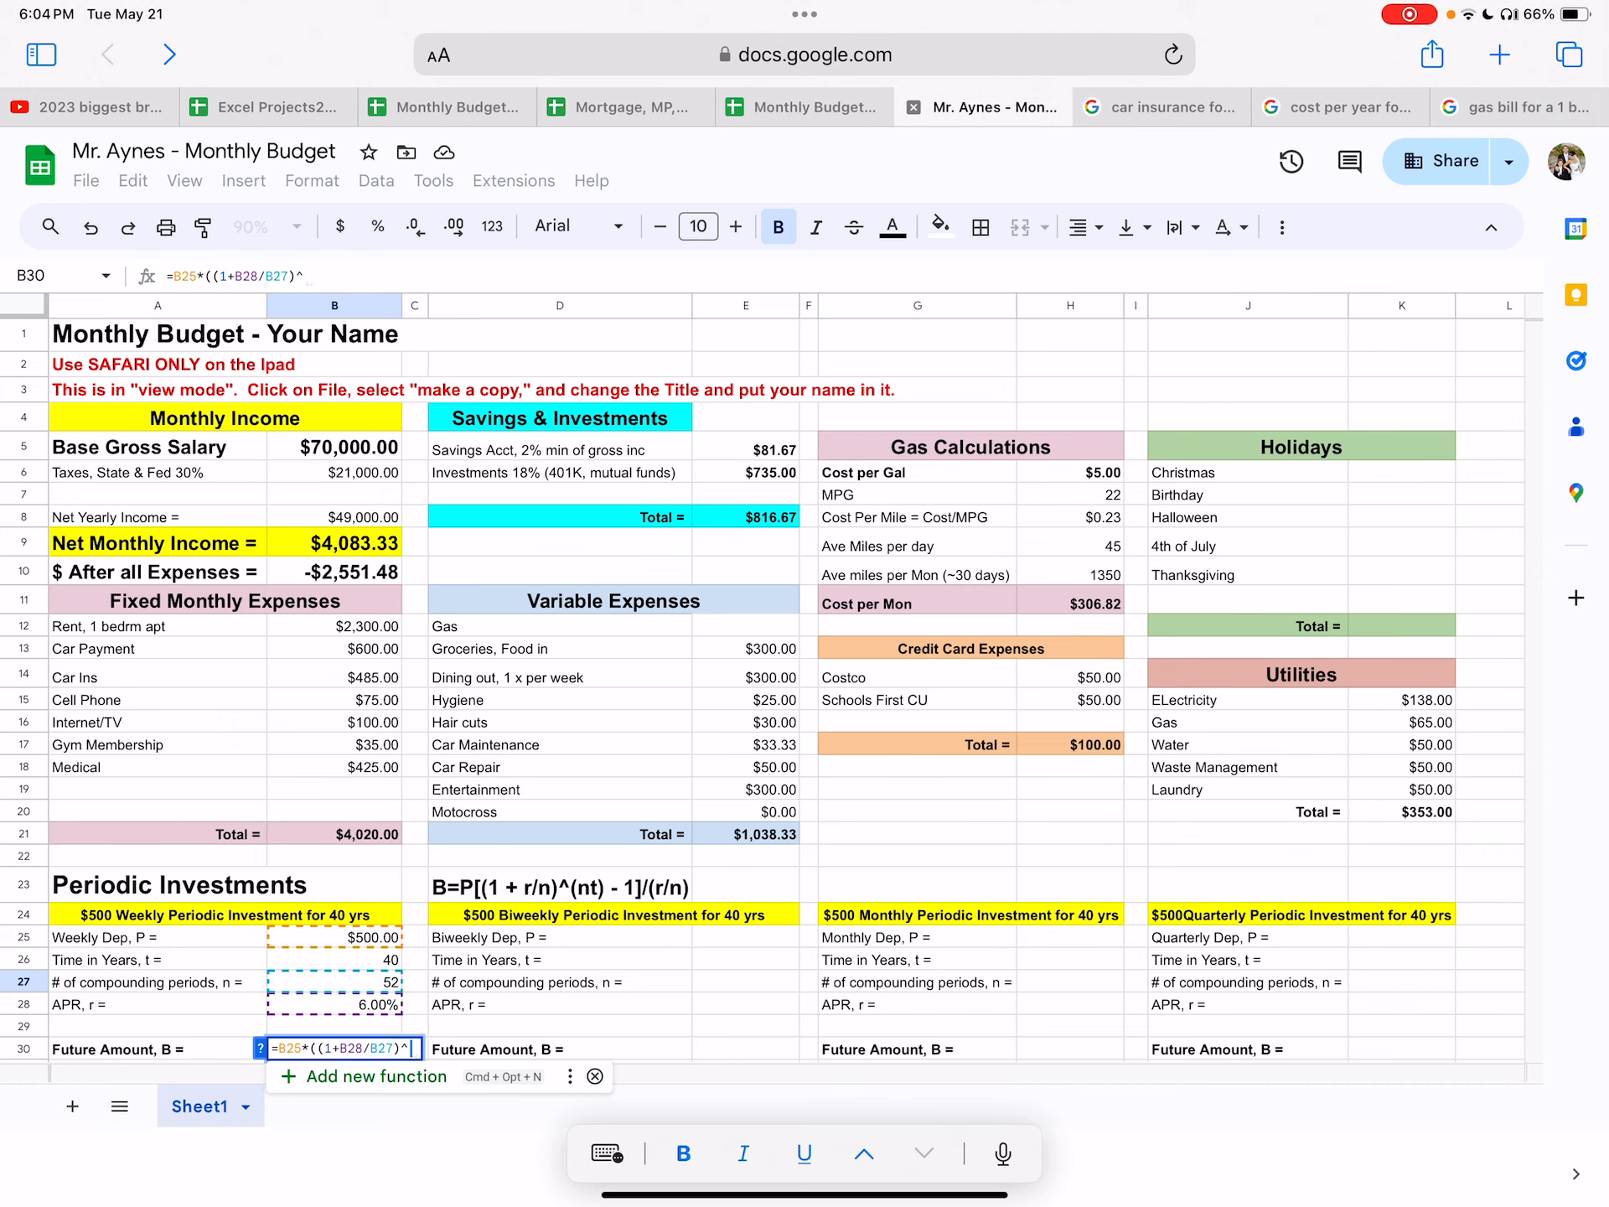
pyautogui.write('(')
pyautogui.click(344, 980)
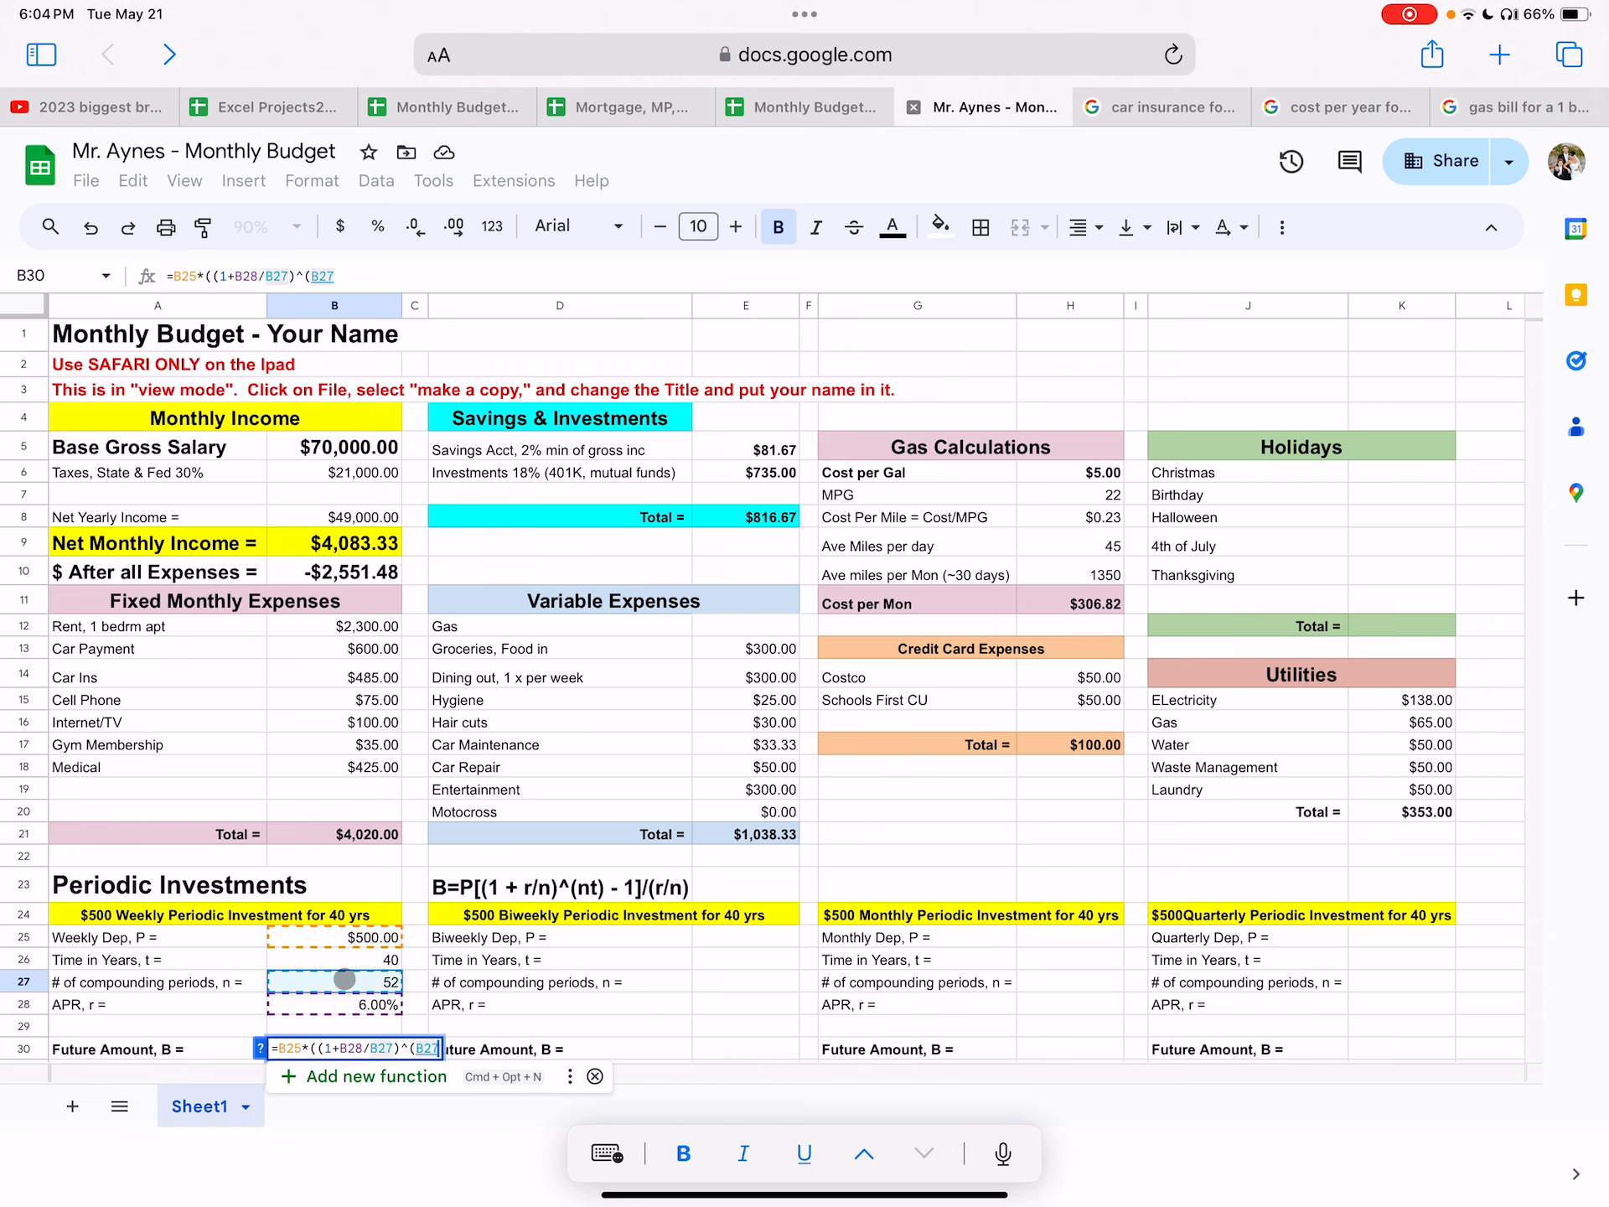
pyautogui.write('*')
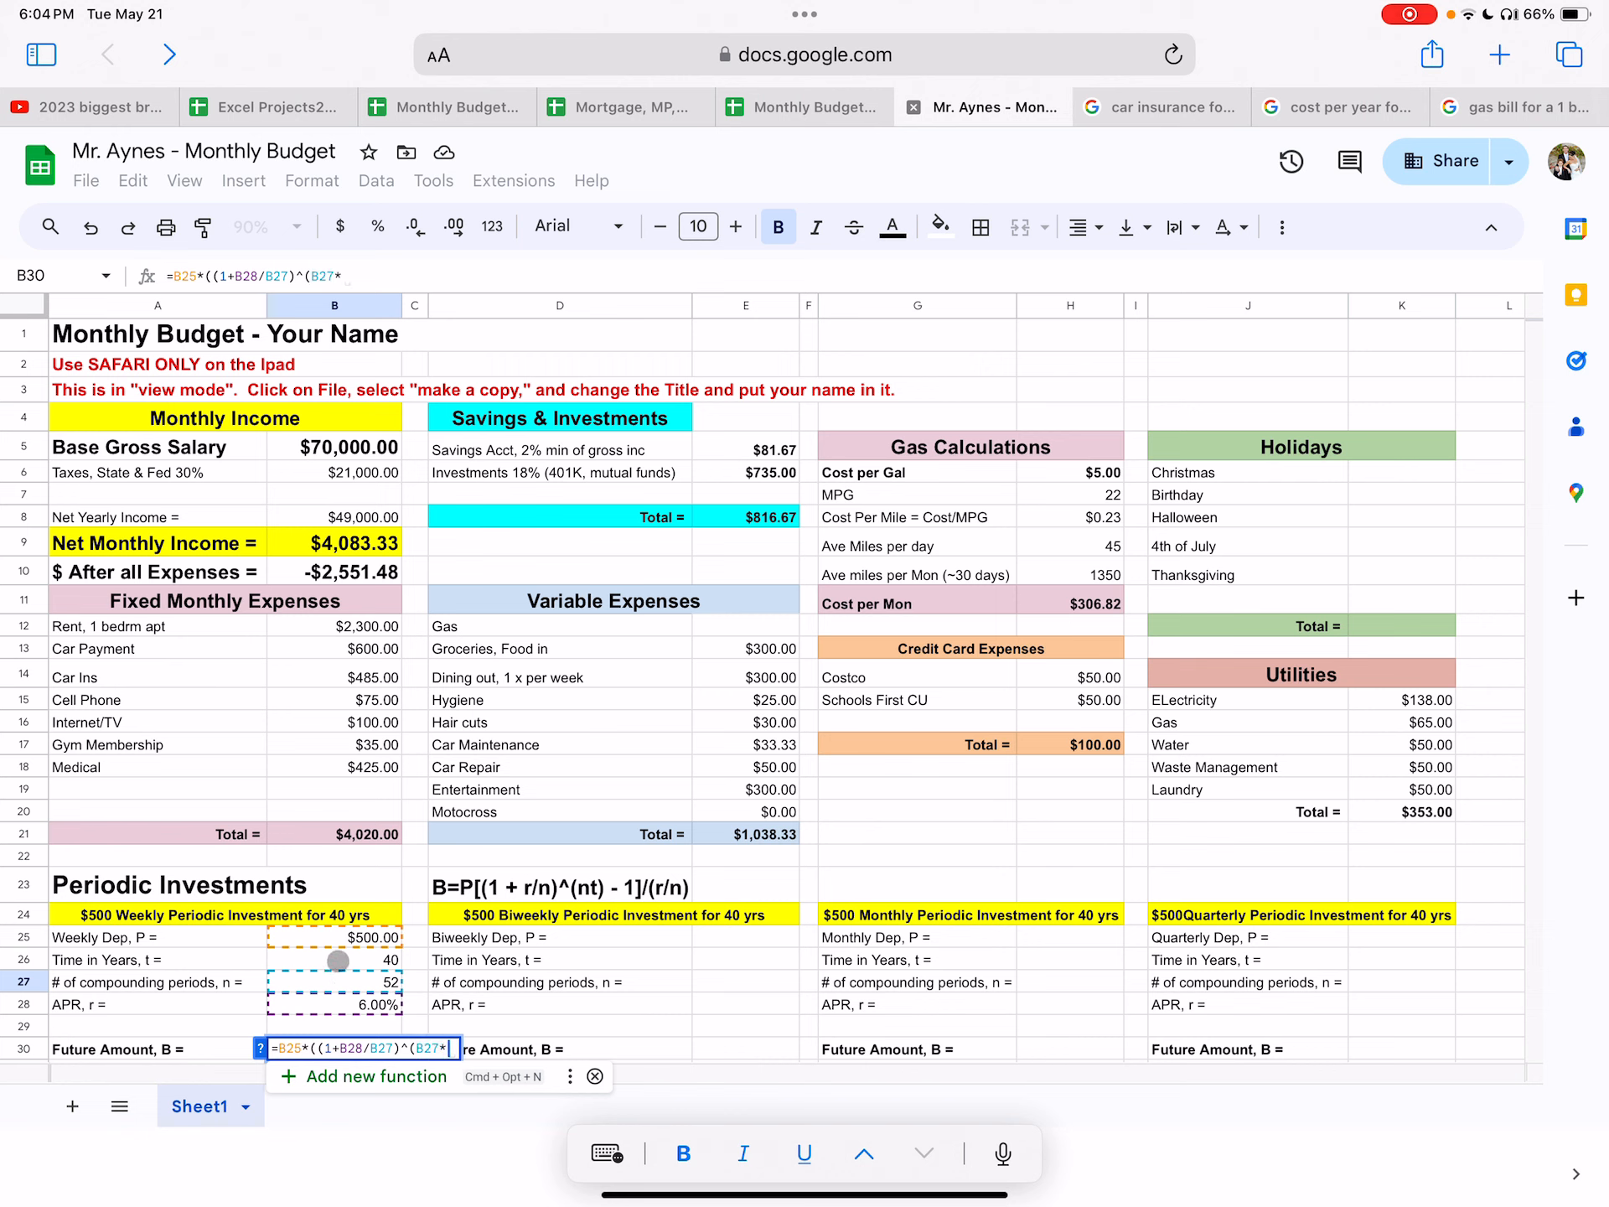
pyautogui.click(338, 960)
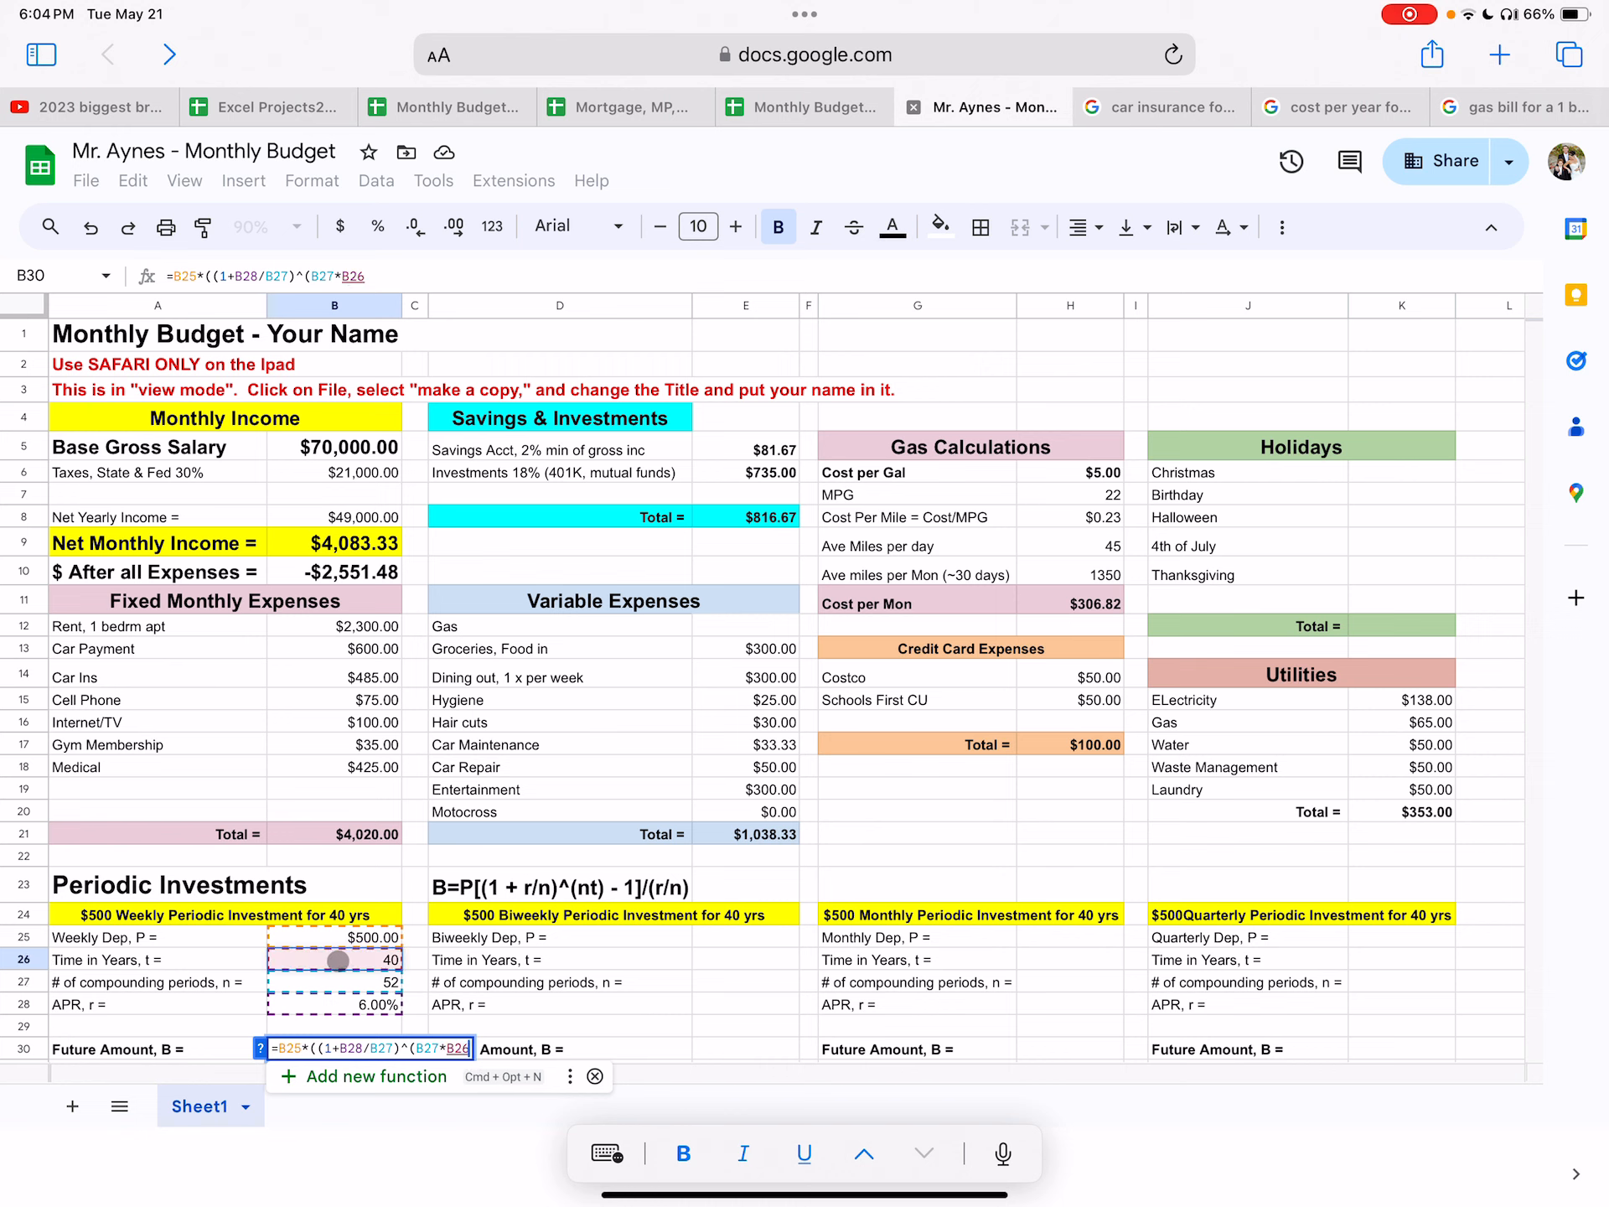
pyautogui.write(')')
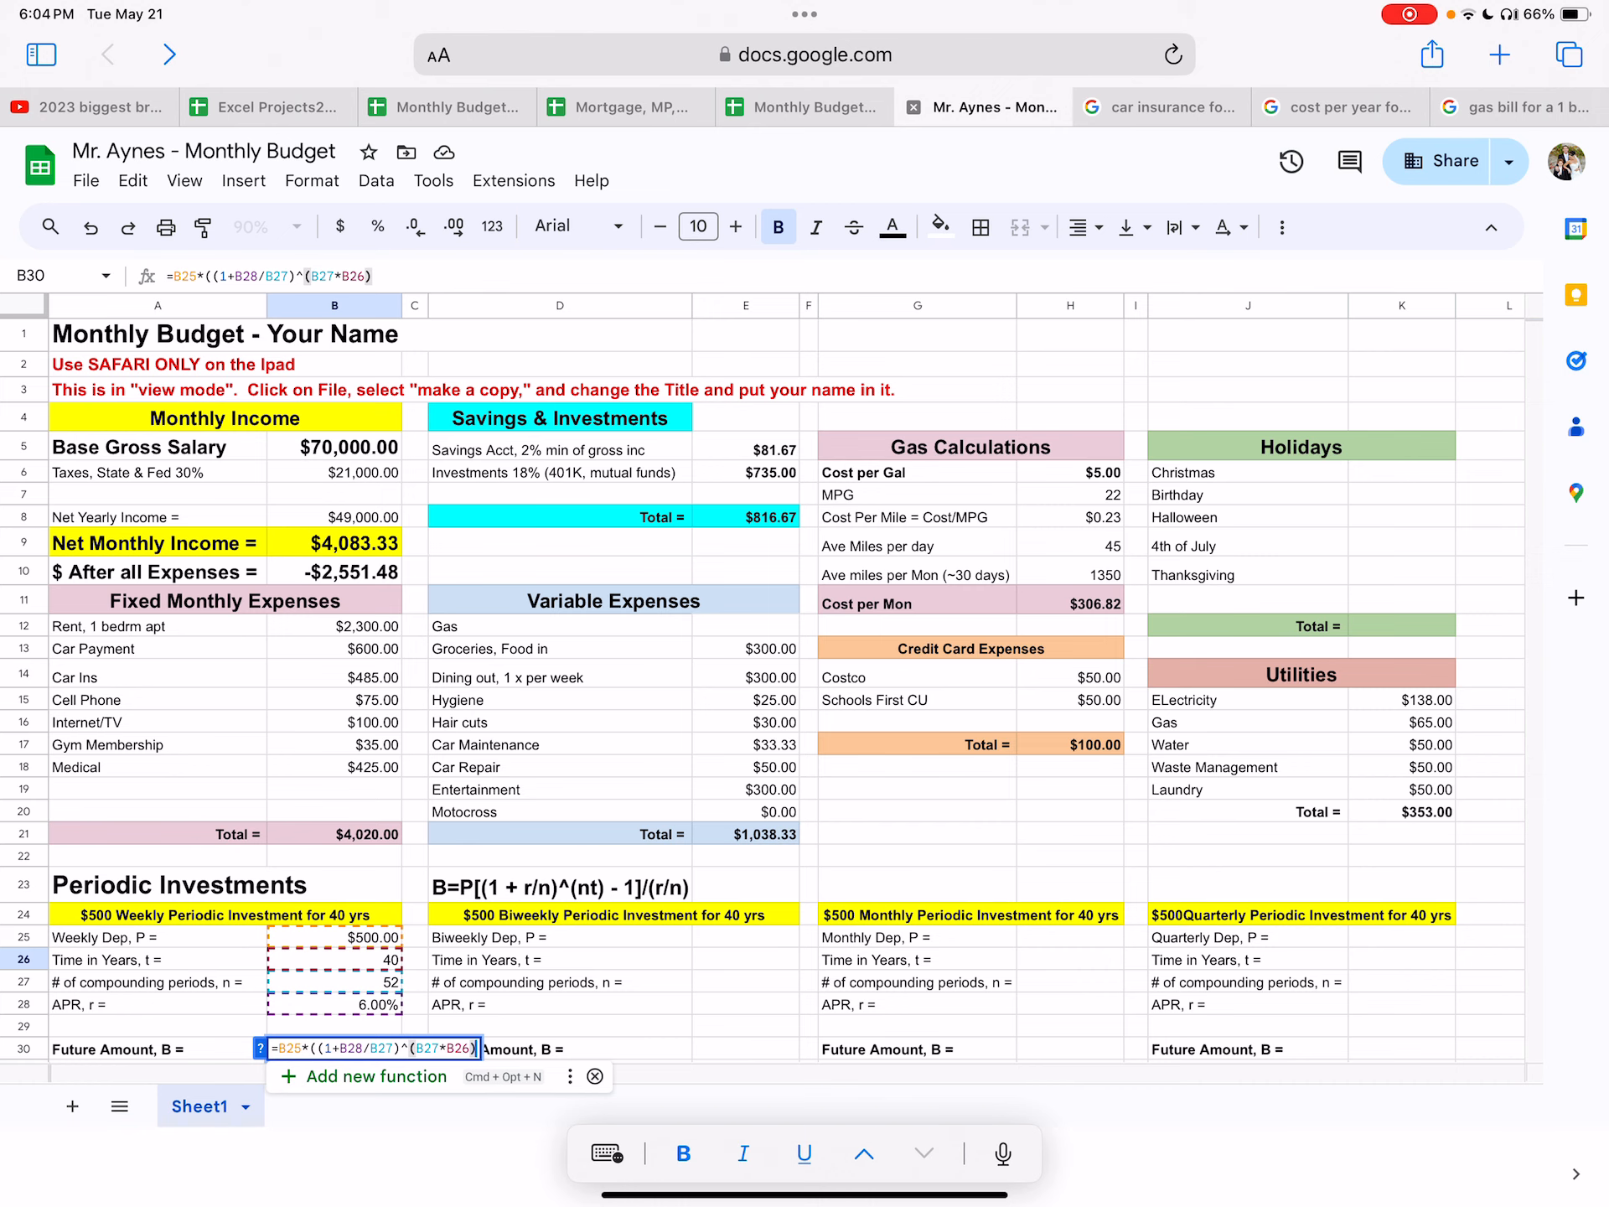
pyautogui.write('-1')
pyautogui.write(')')
pyautogui.write('/')
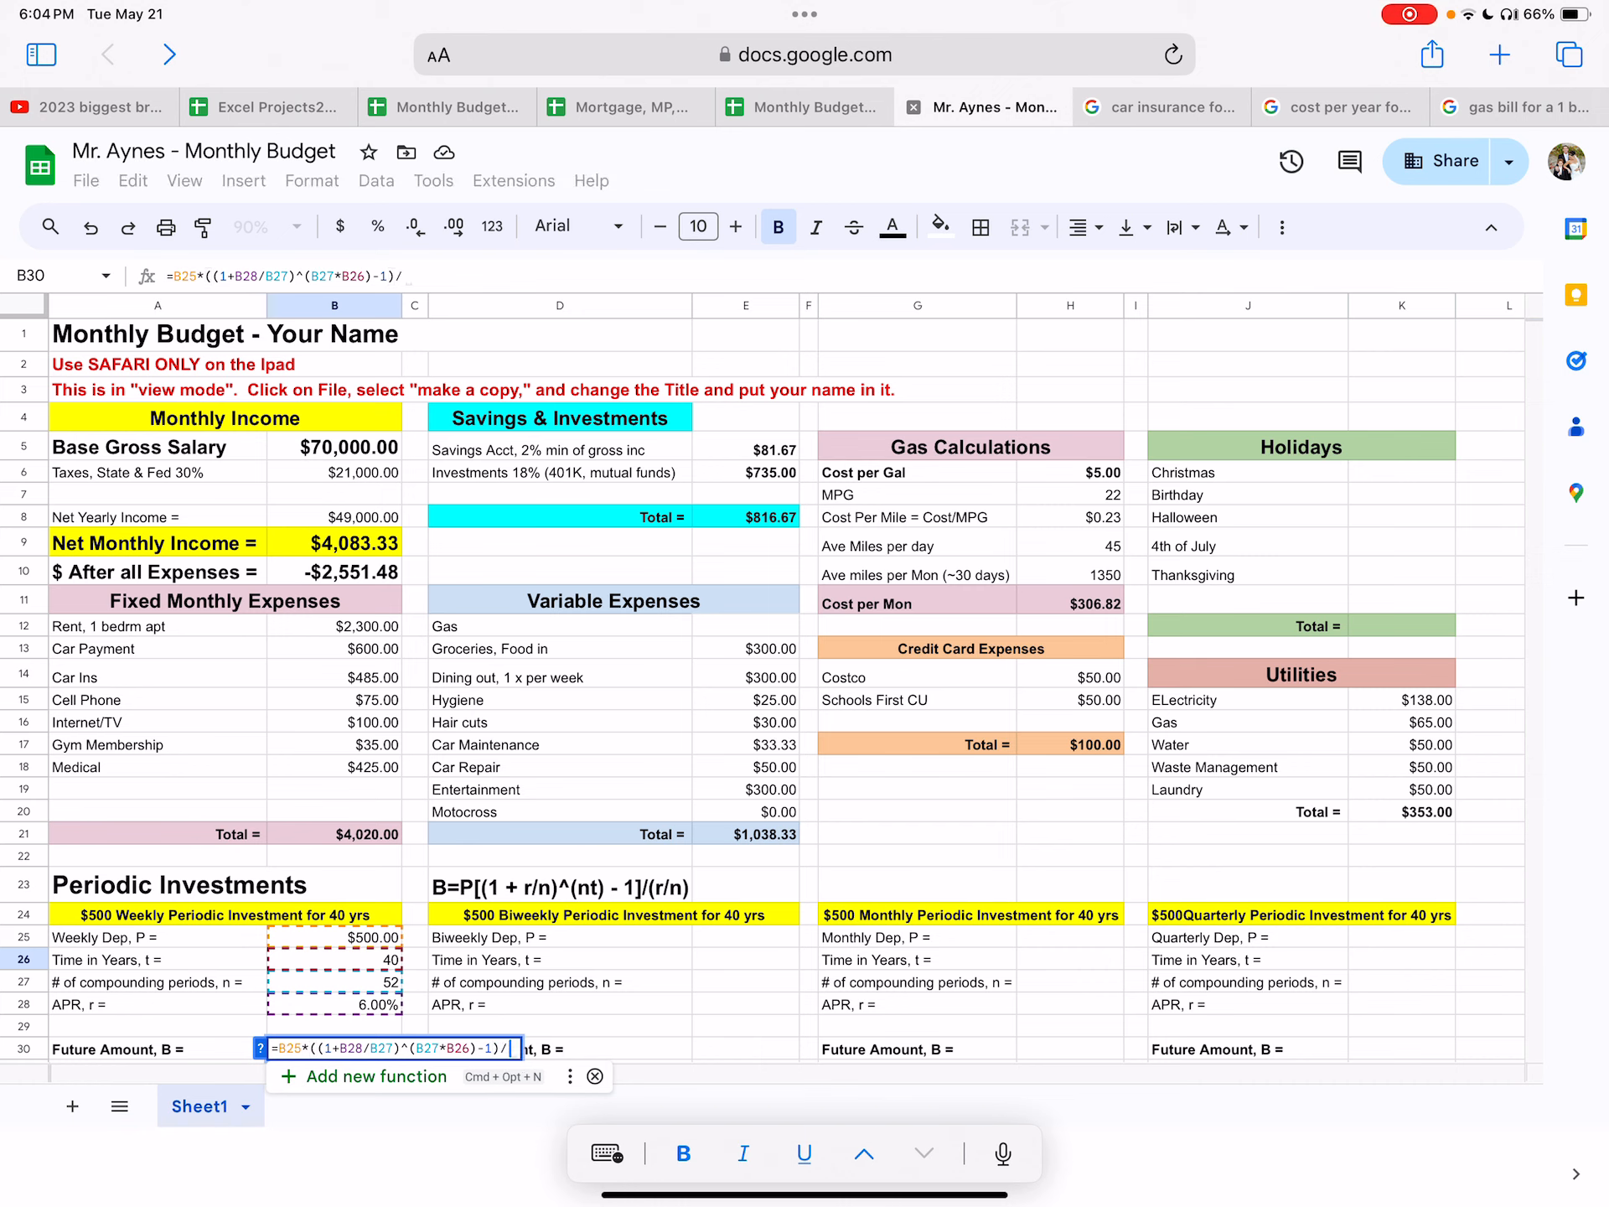
pyautogui.write('(')
# Finish the divisor (B28/B27) and commit, giving a future amount of $4,336,772.18.
pyautogui.click(318, 1003)
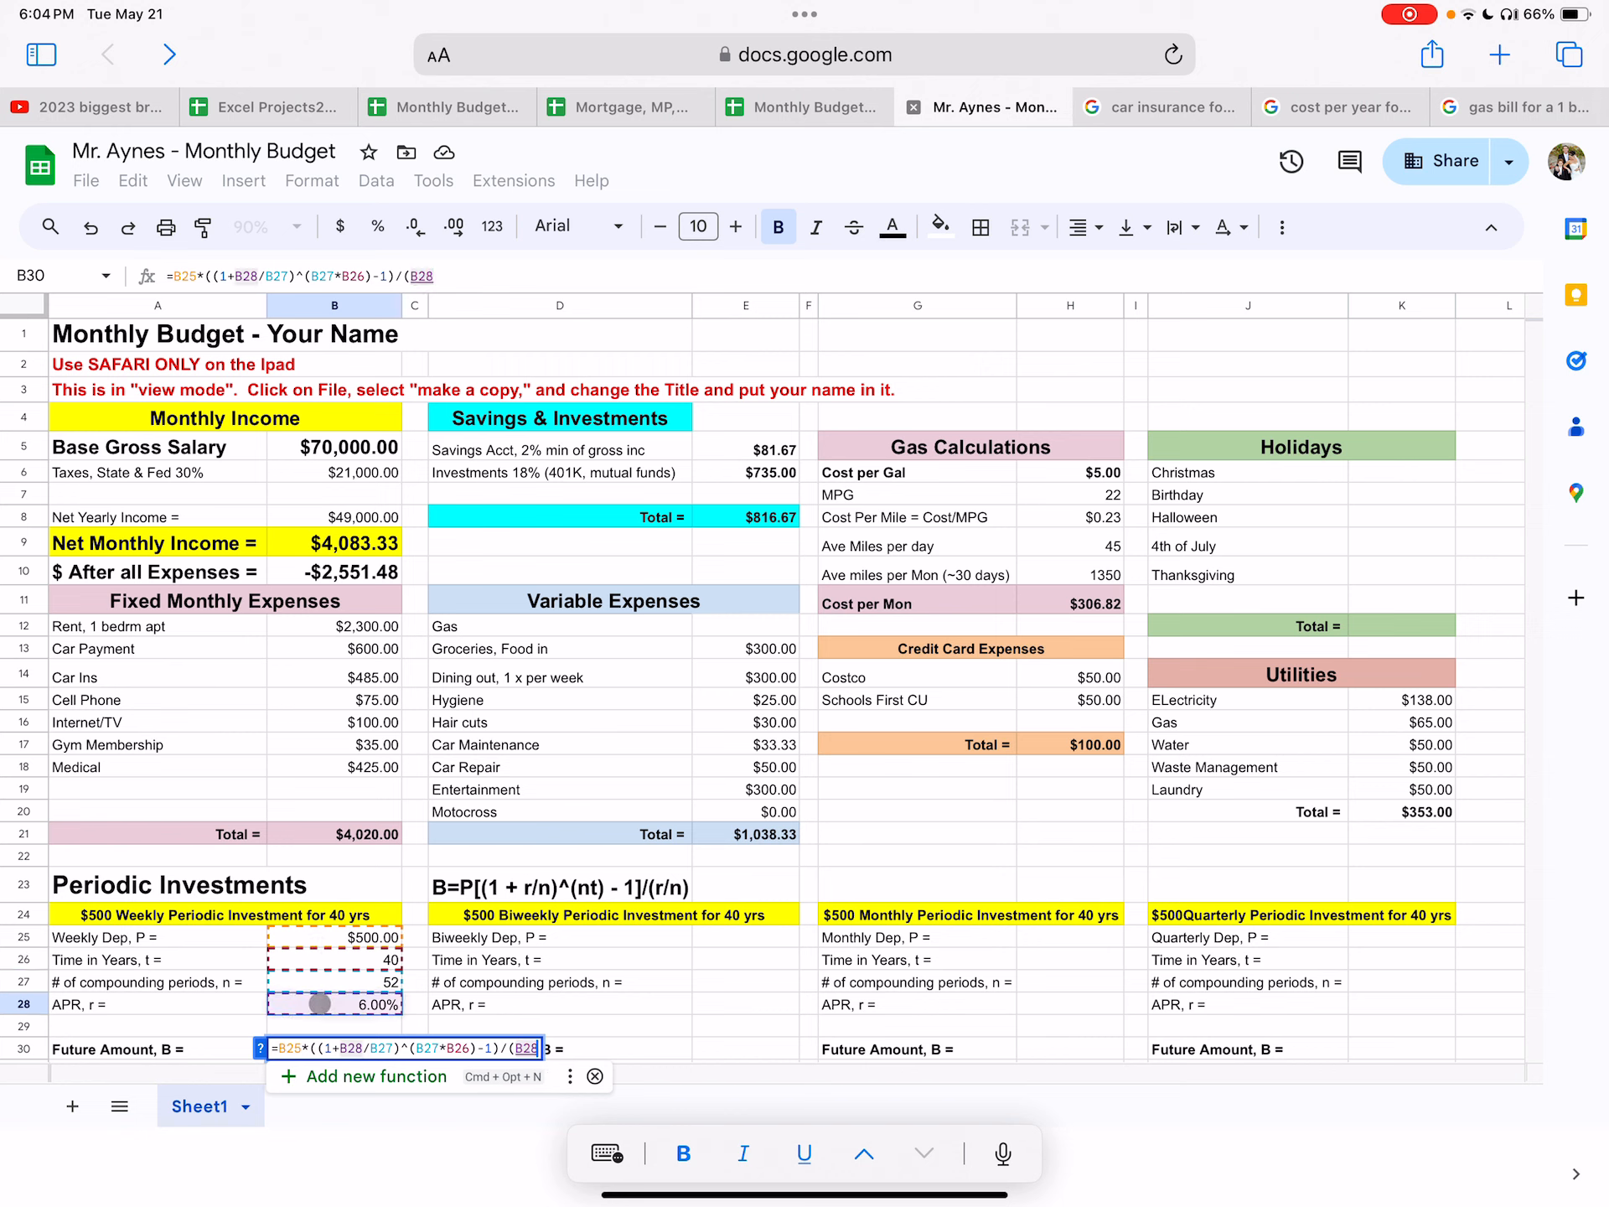
pyautogui.write('/')
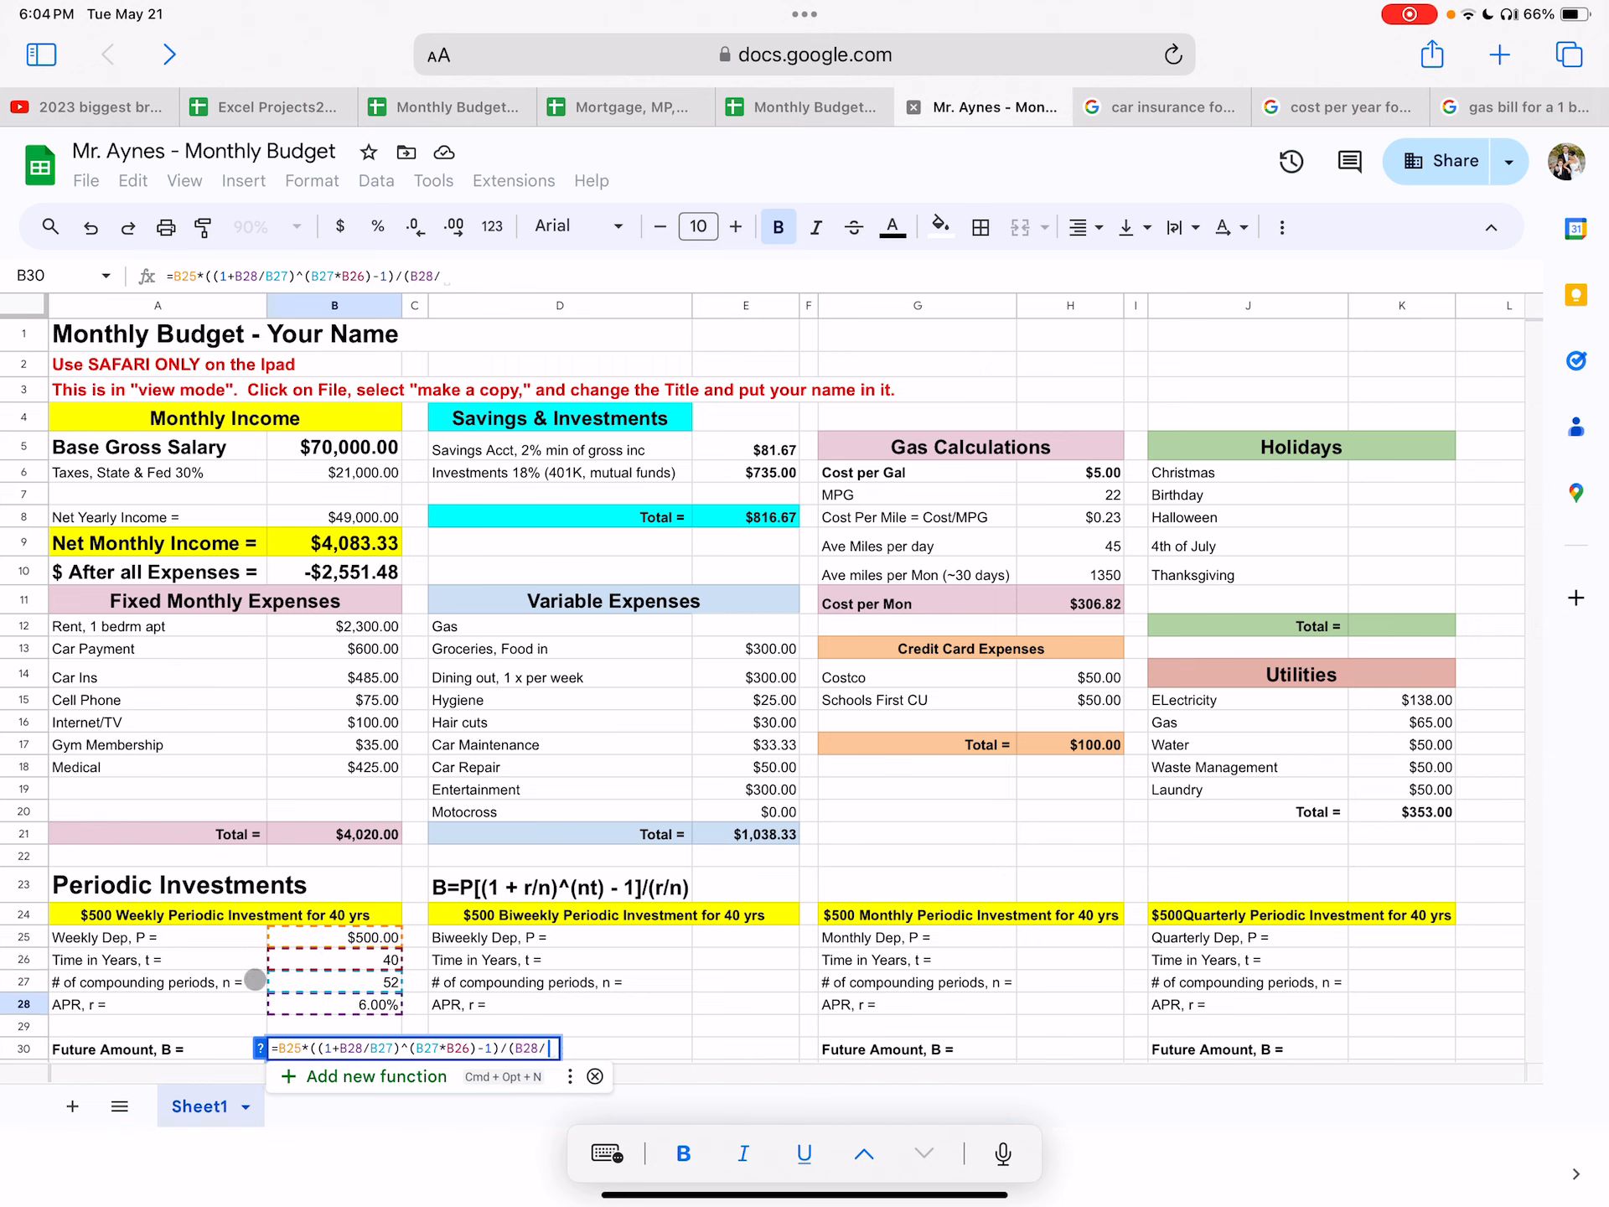
pyautogui.click(352, 982)
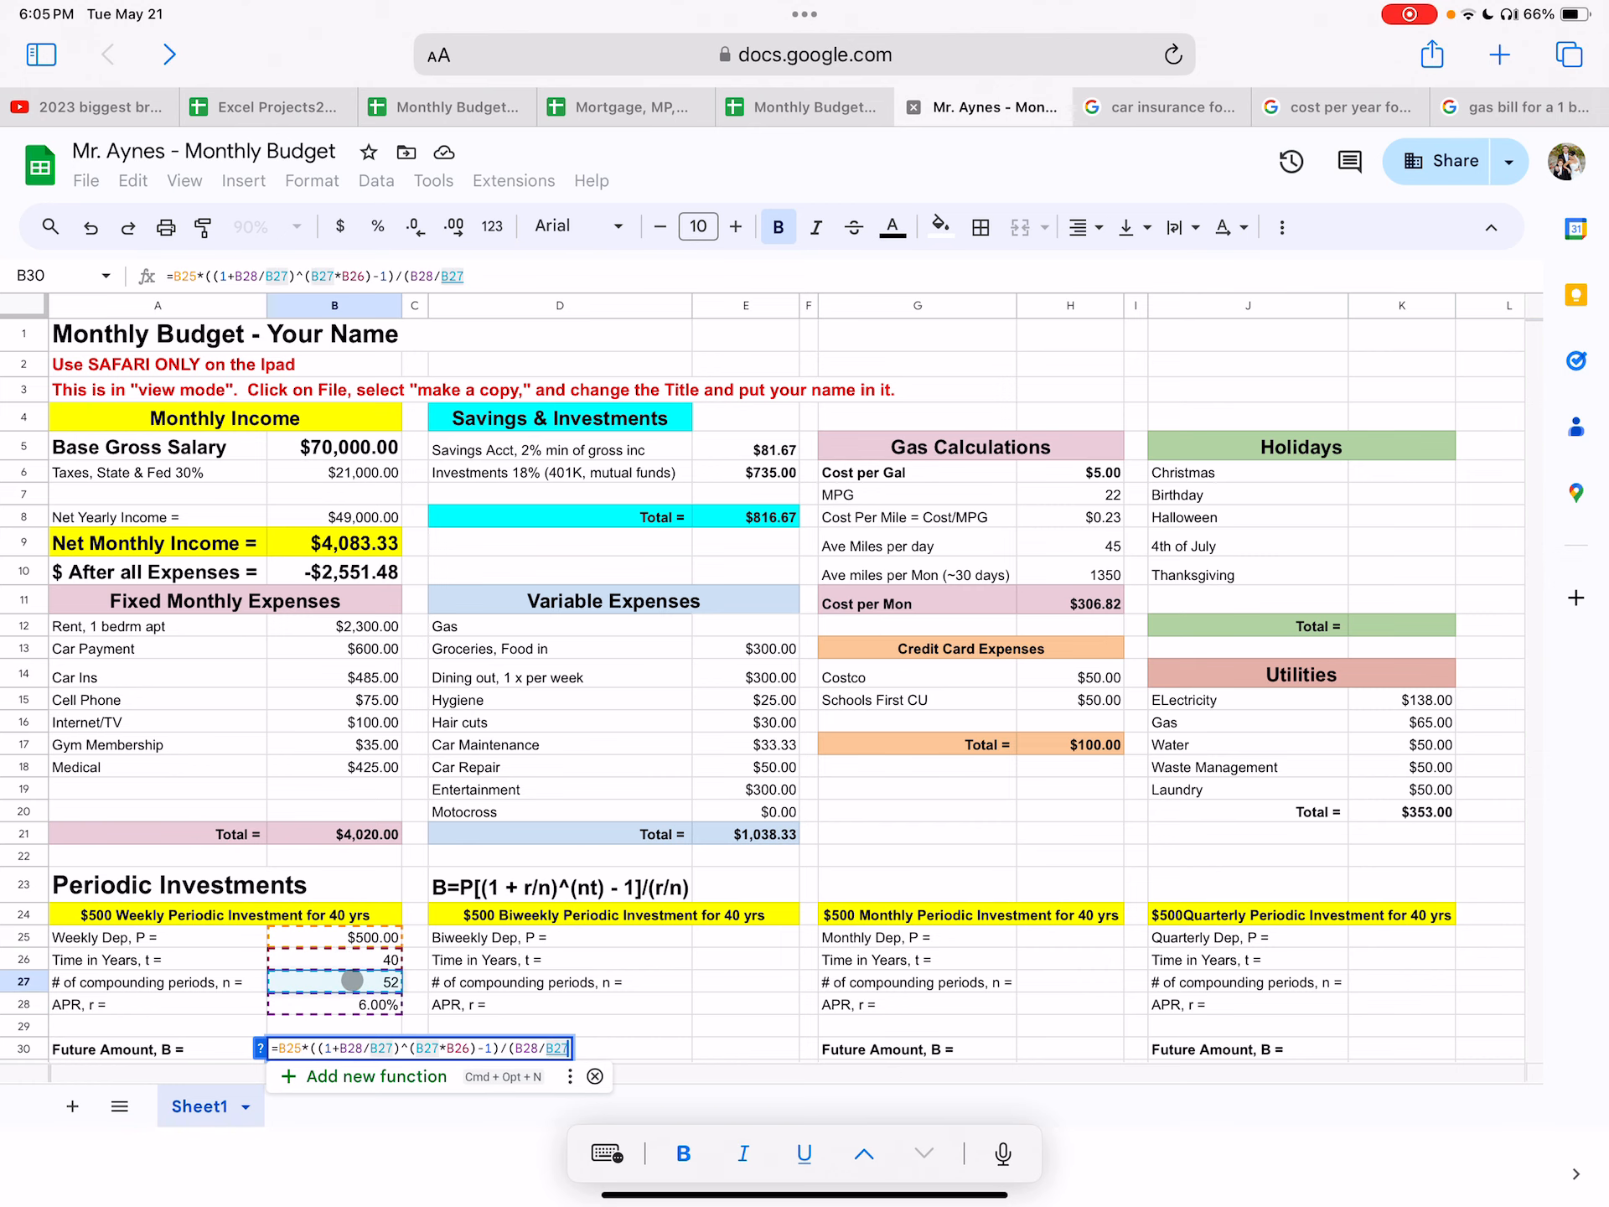
pyautogui.write(')')
pyautogui.press('Return')
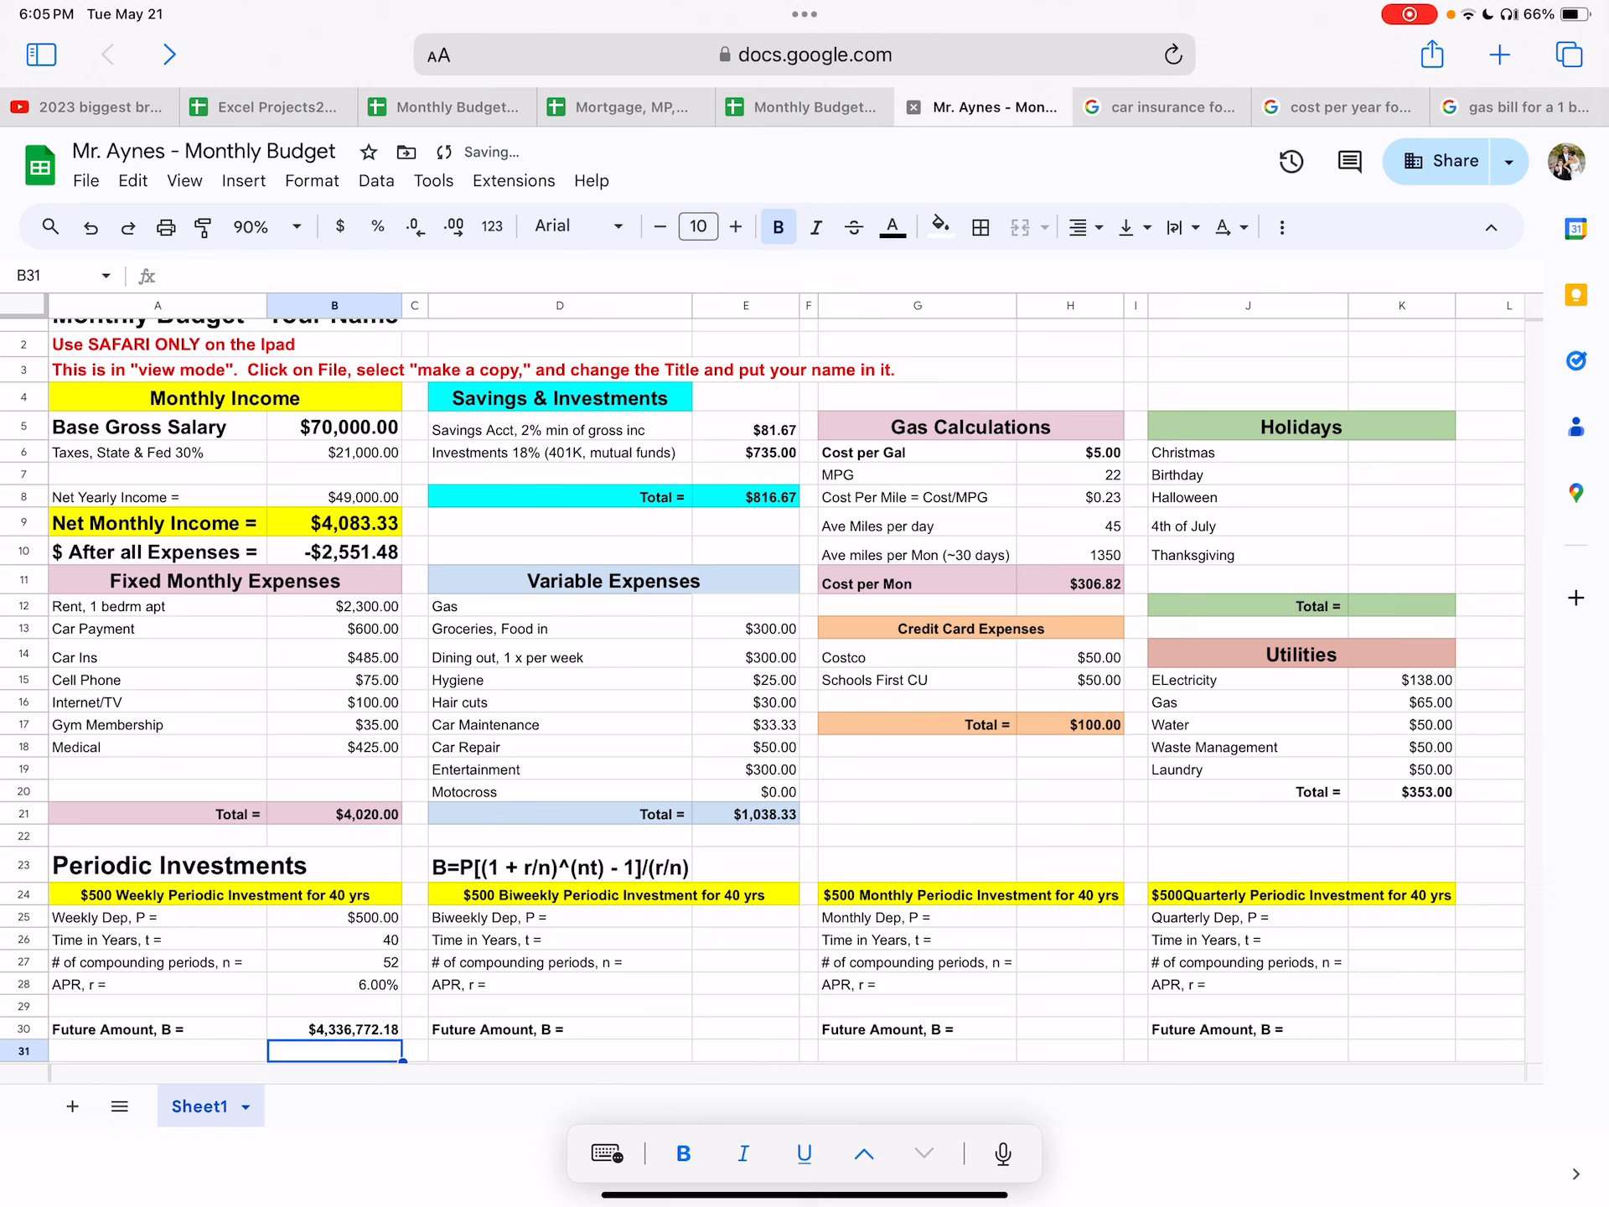
pyautogui.click(331, 1028)
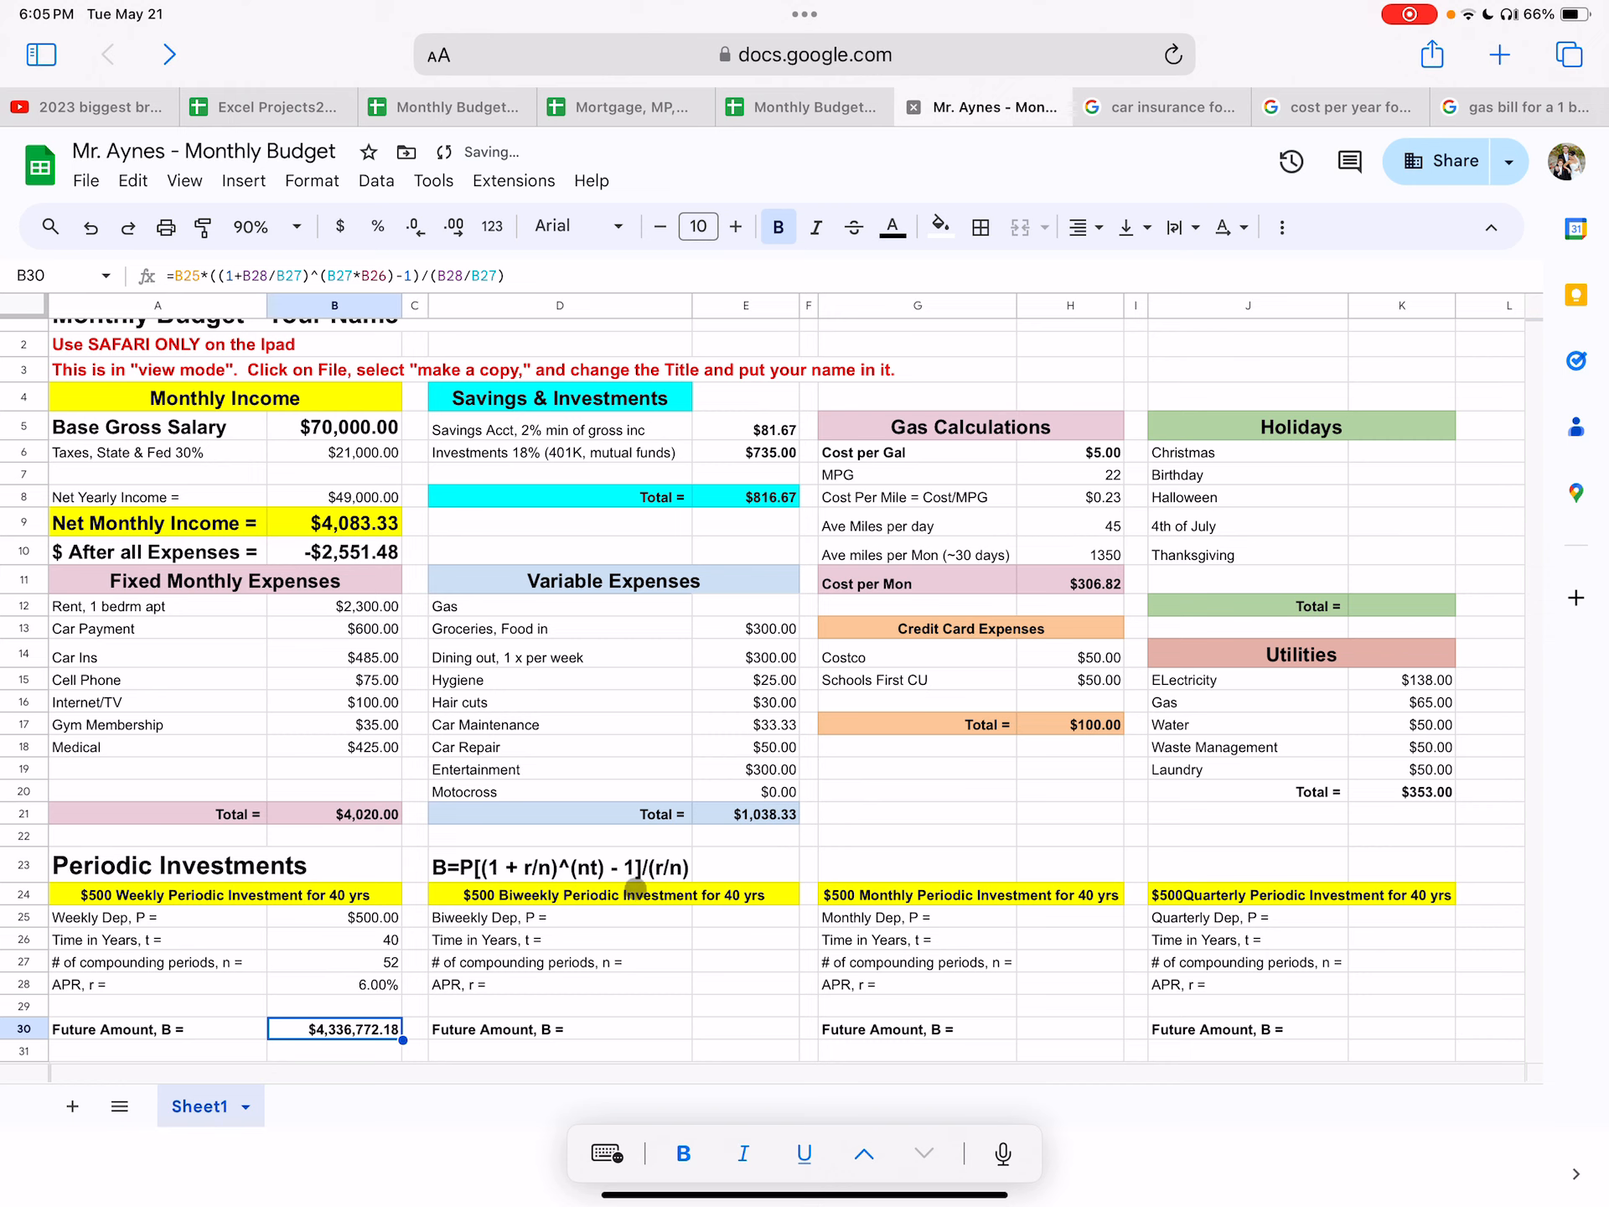
# Select the biweekly deposit cell E25 to enter $500.
pyautogui.click(716, 917)
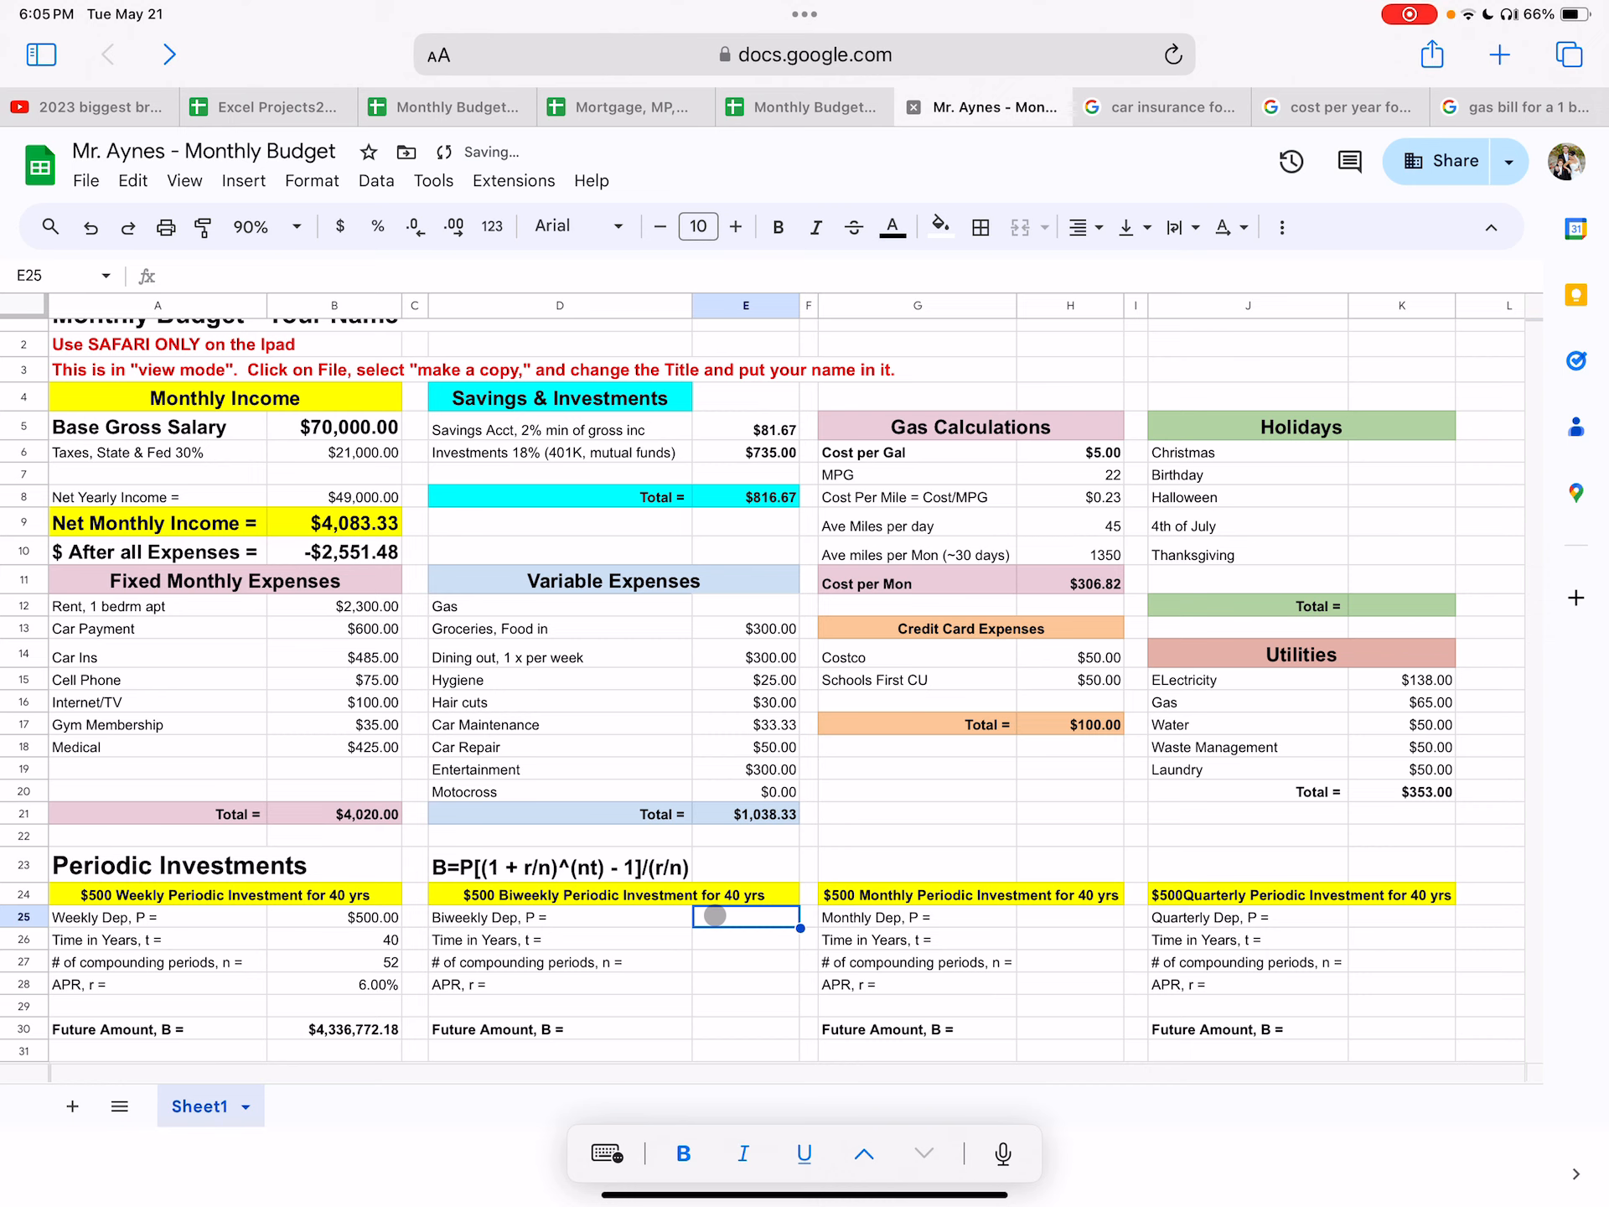
pyautogui.write('500')
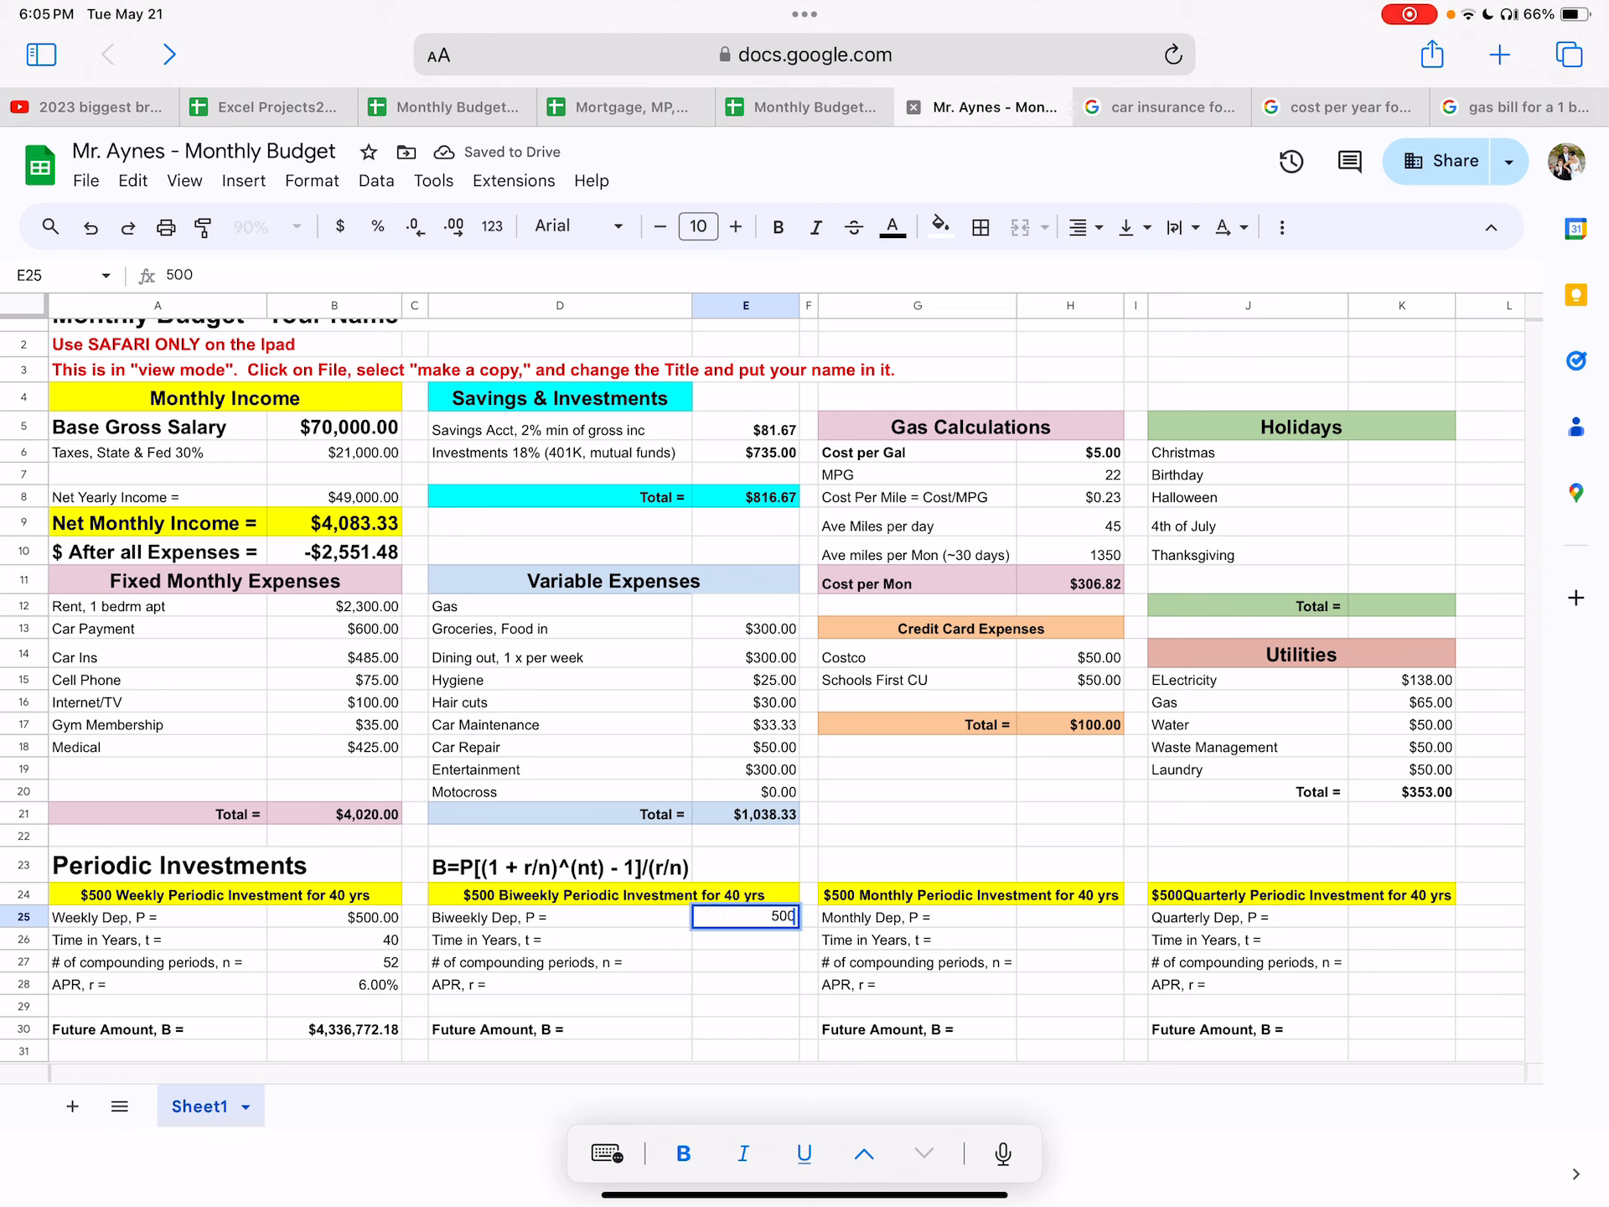
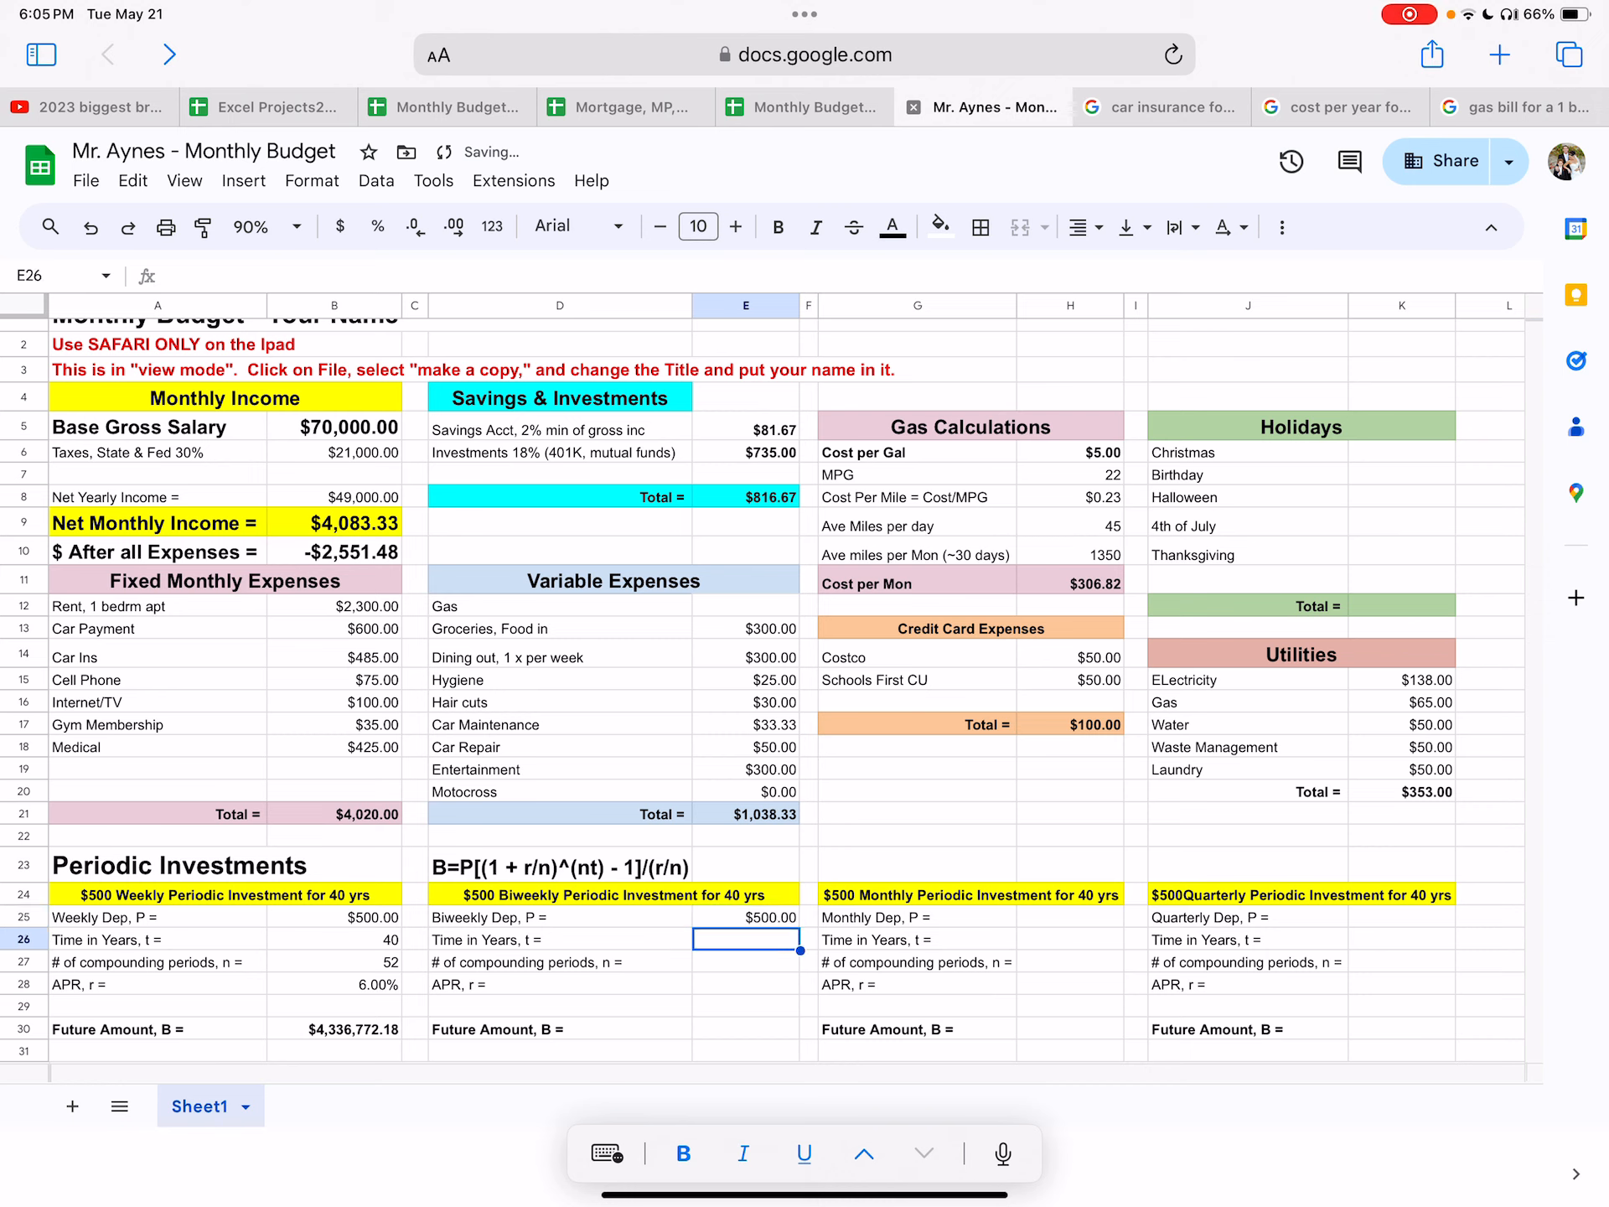
pyautogui.write('40')
# Enter 40 years, 26 compounding periods and 6.00% APR for the biweekly investment.
pyautogui.press('Return')
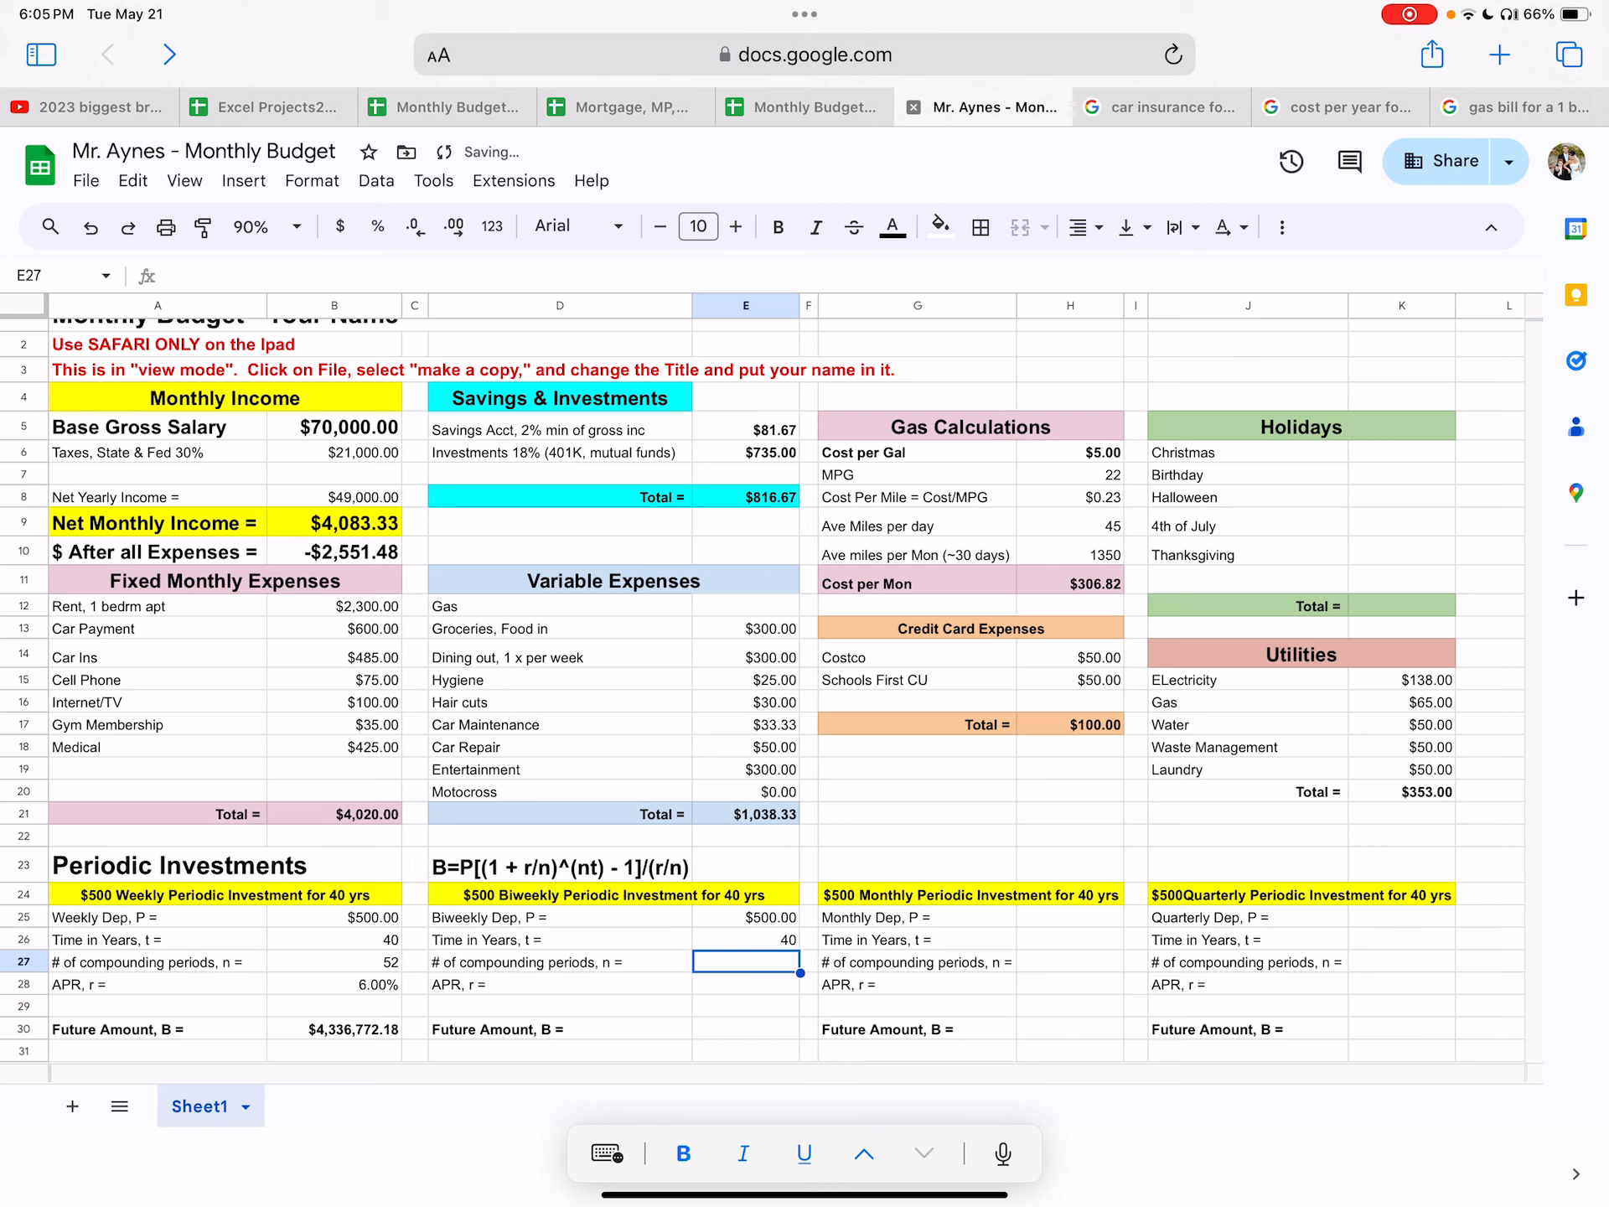
pyautogui.write('26')
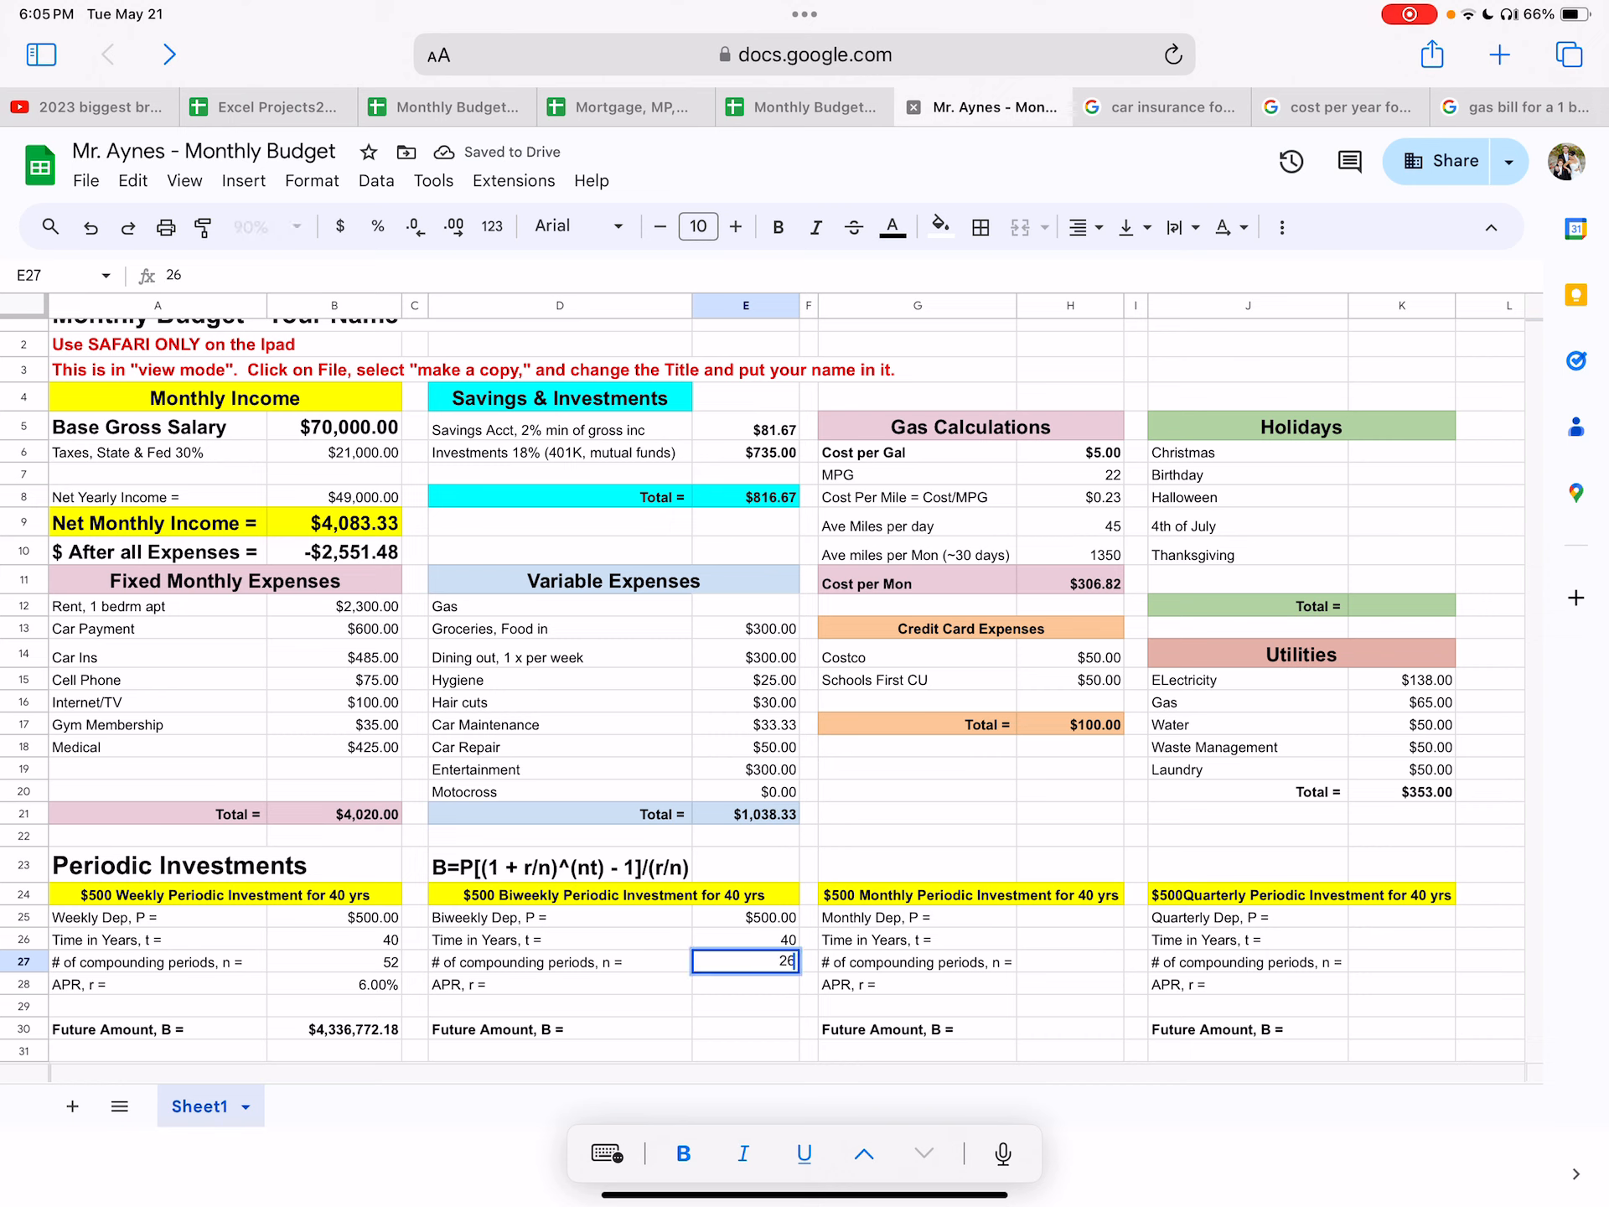
pyautogui.press('Return')
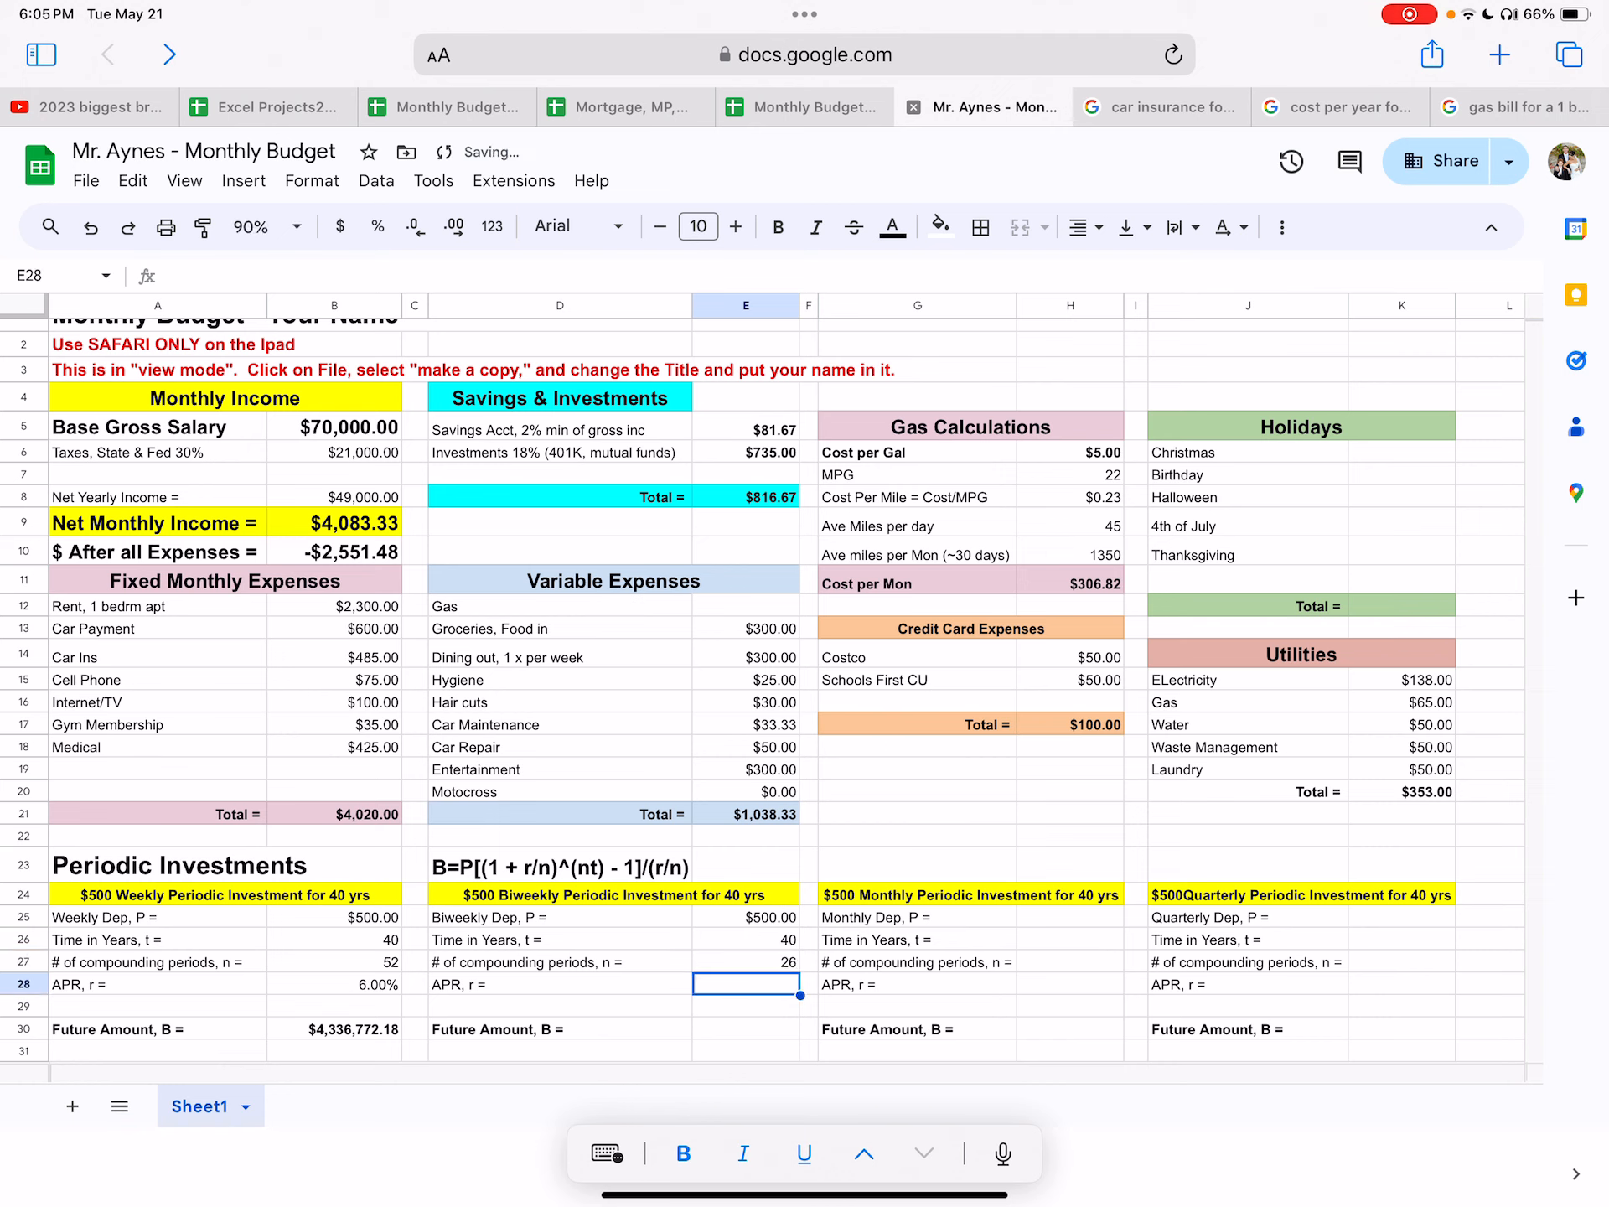
pyautogui.write('6%')
pyautogui.press('Return')
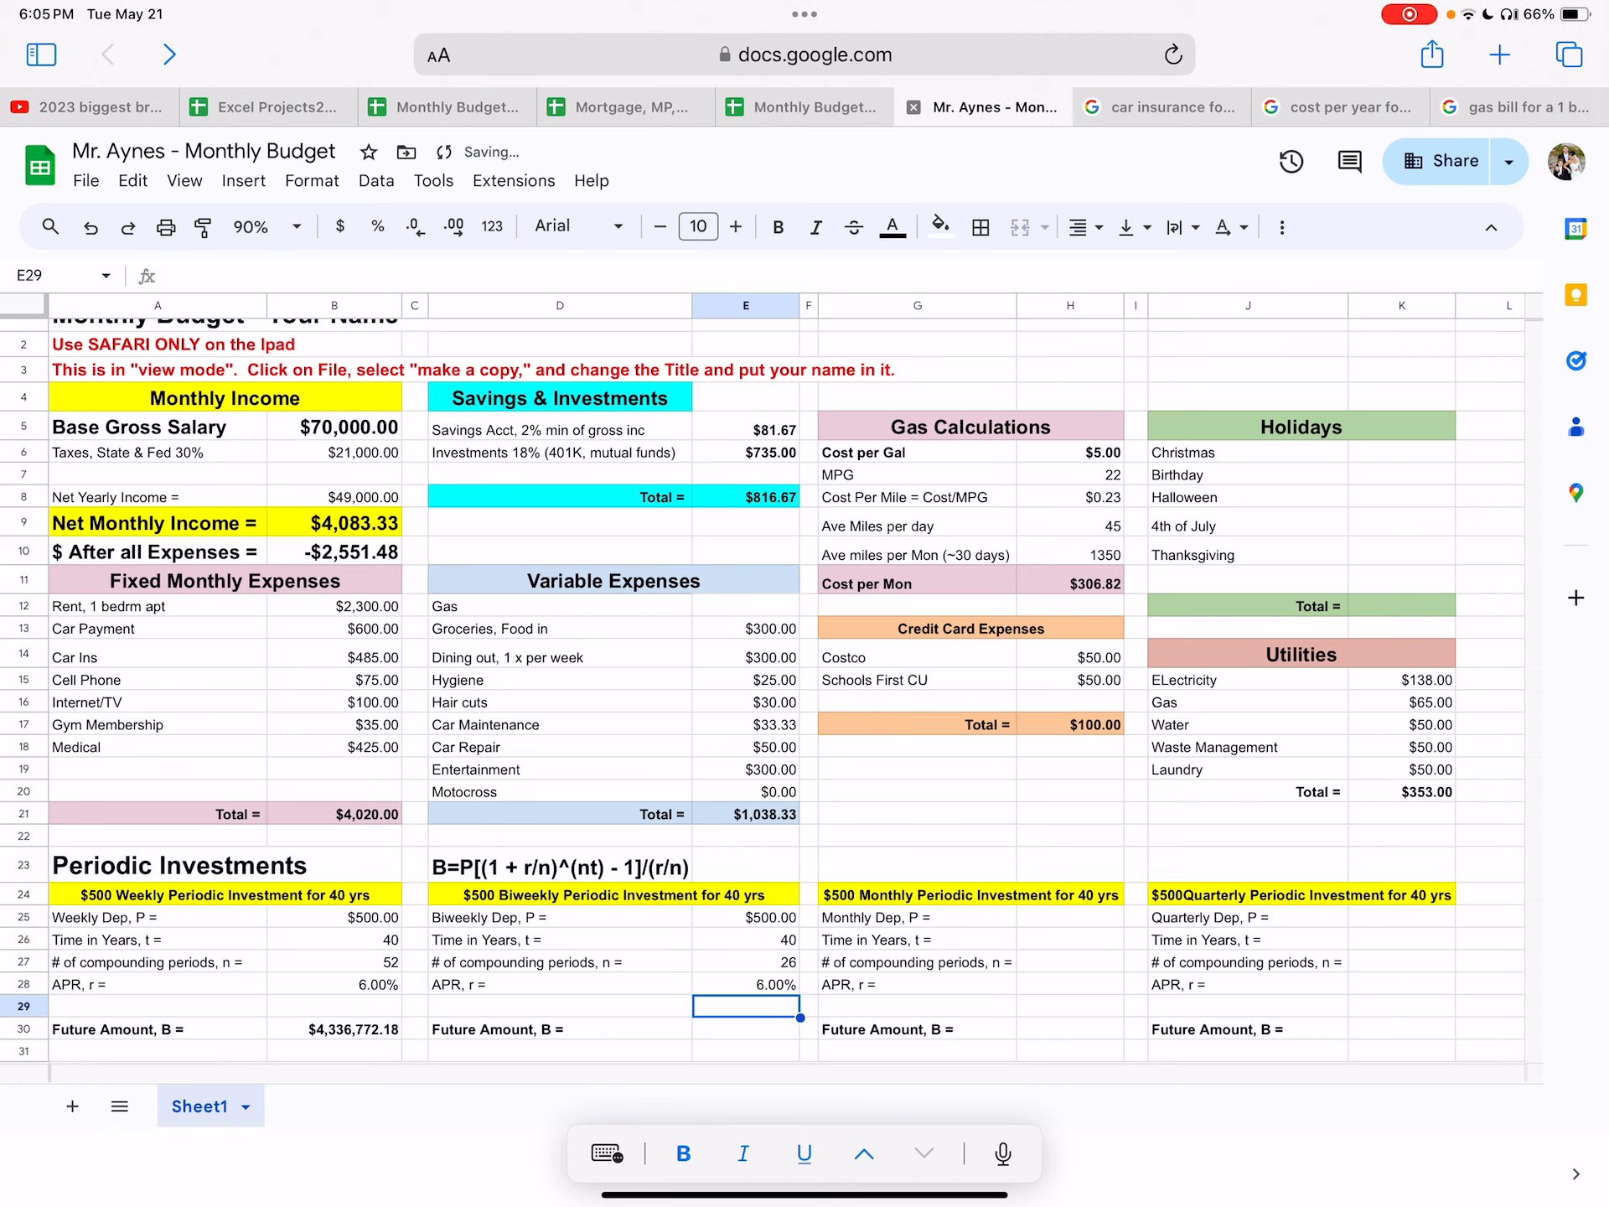
pyautogui.click(728, 1028)
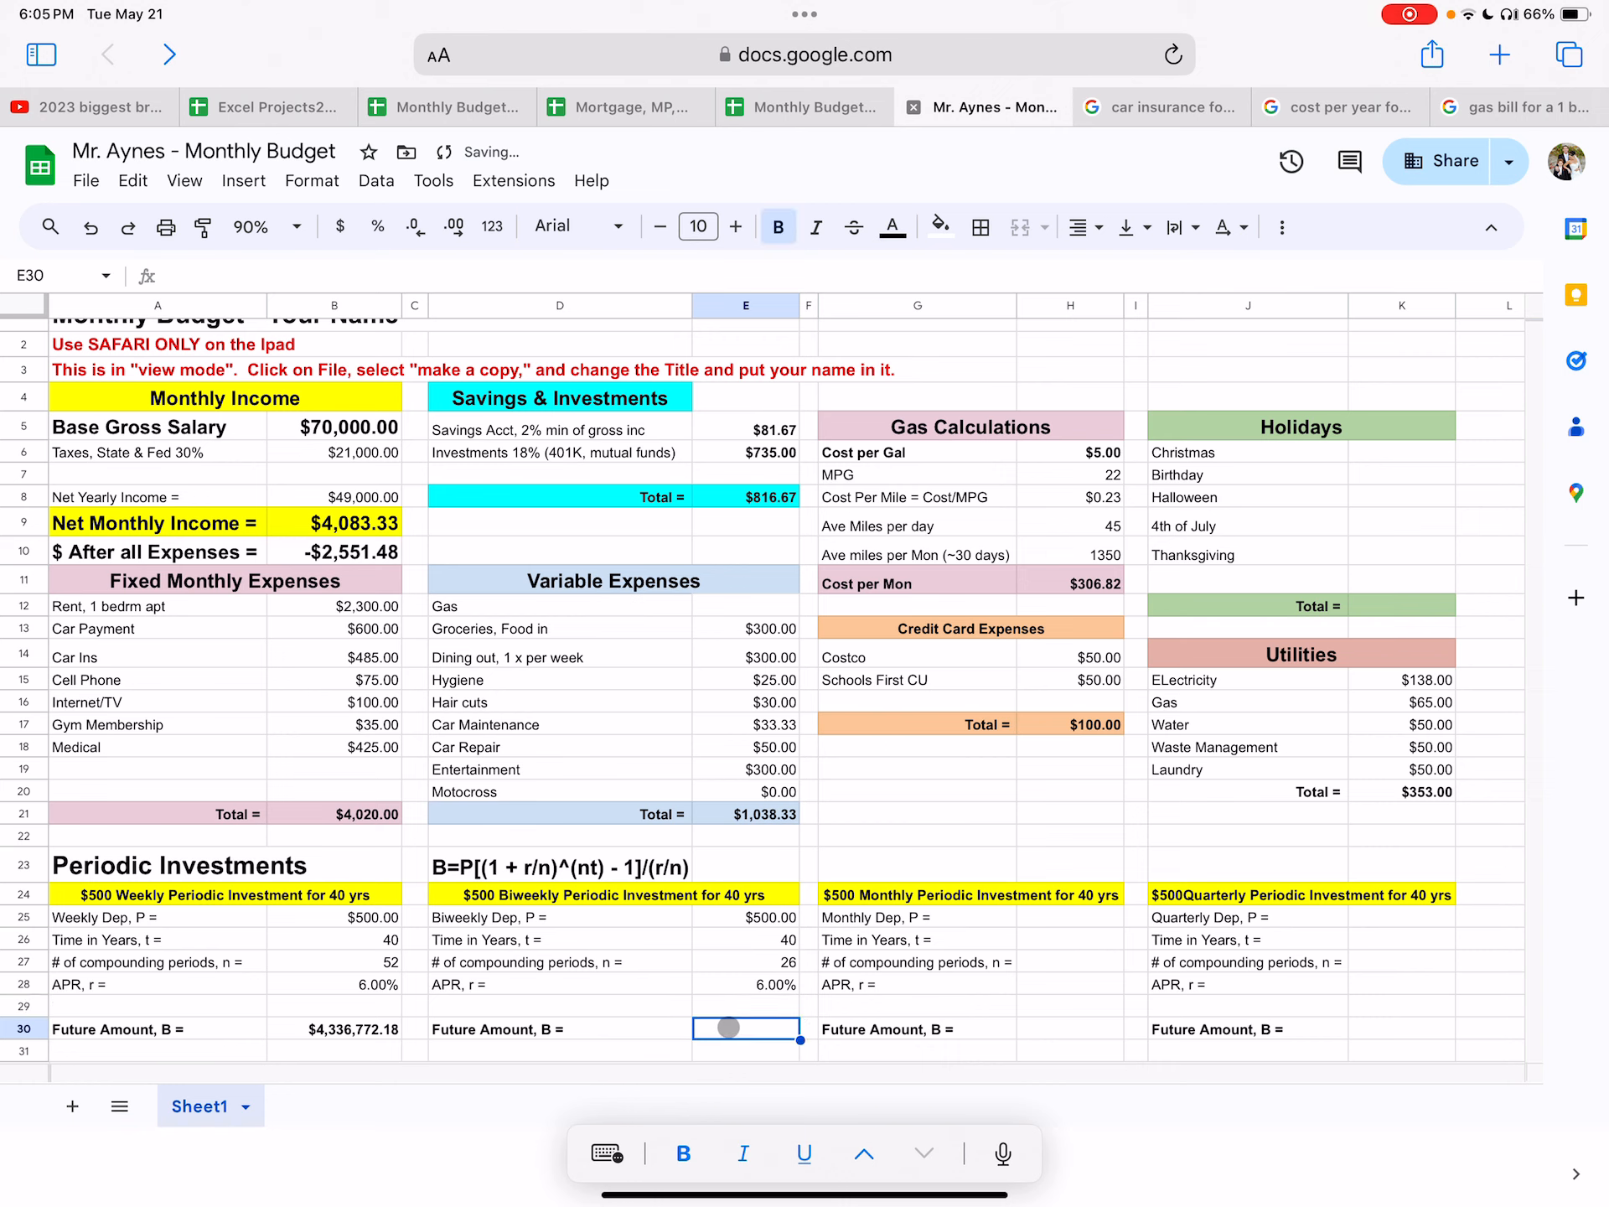
pyautogui.write('=')
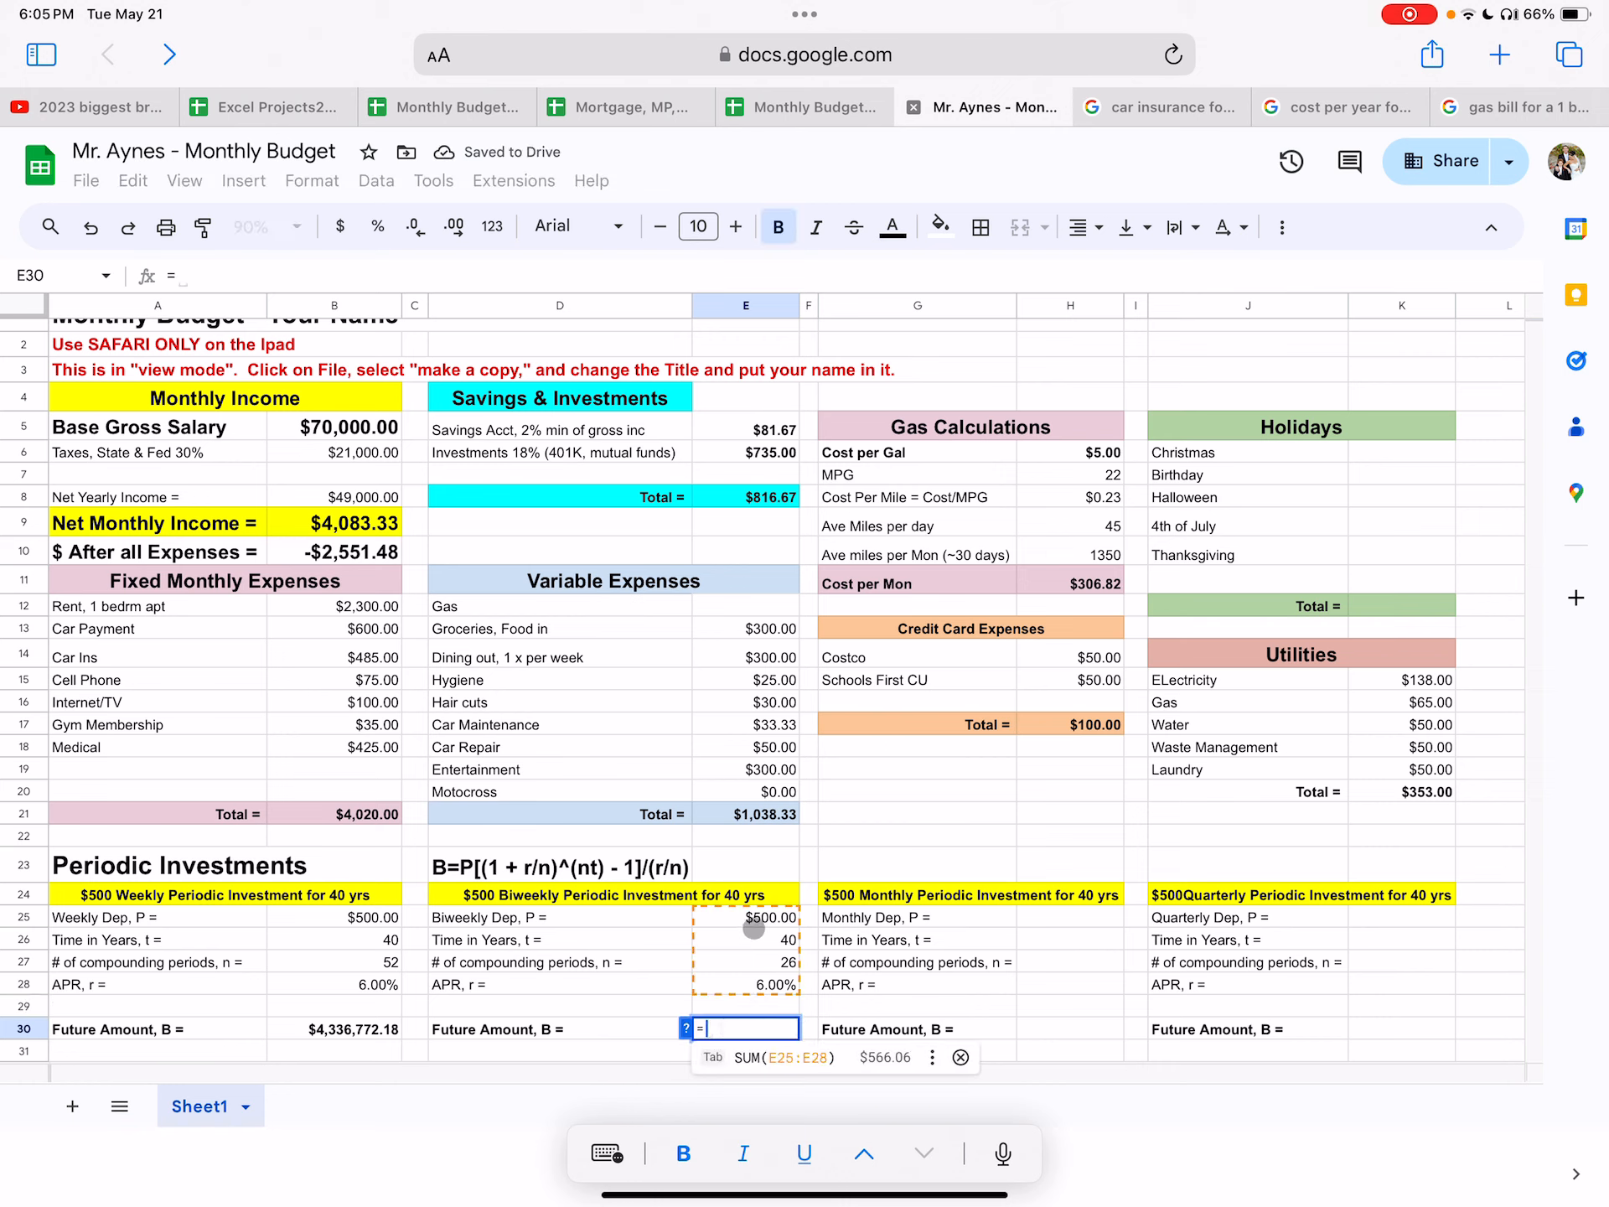
# Enter =E25*((1+E28/E27)^(E27*E26)-1)/(E28/E27) in E30, yielding $2,165,093.59.
pyautogui.click(760, 919)
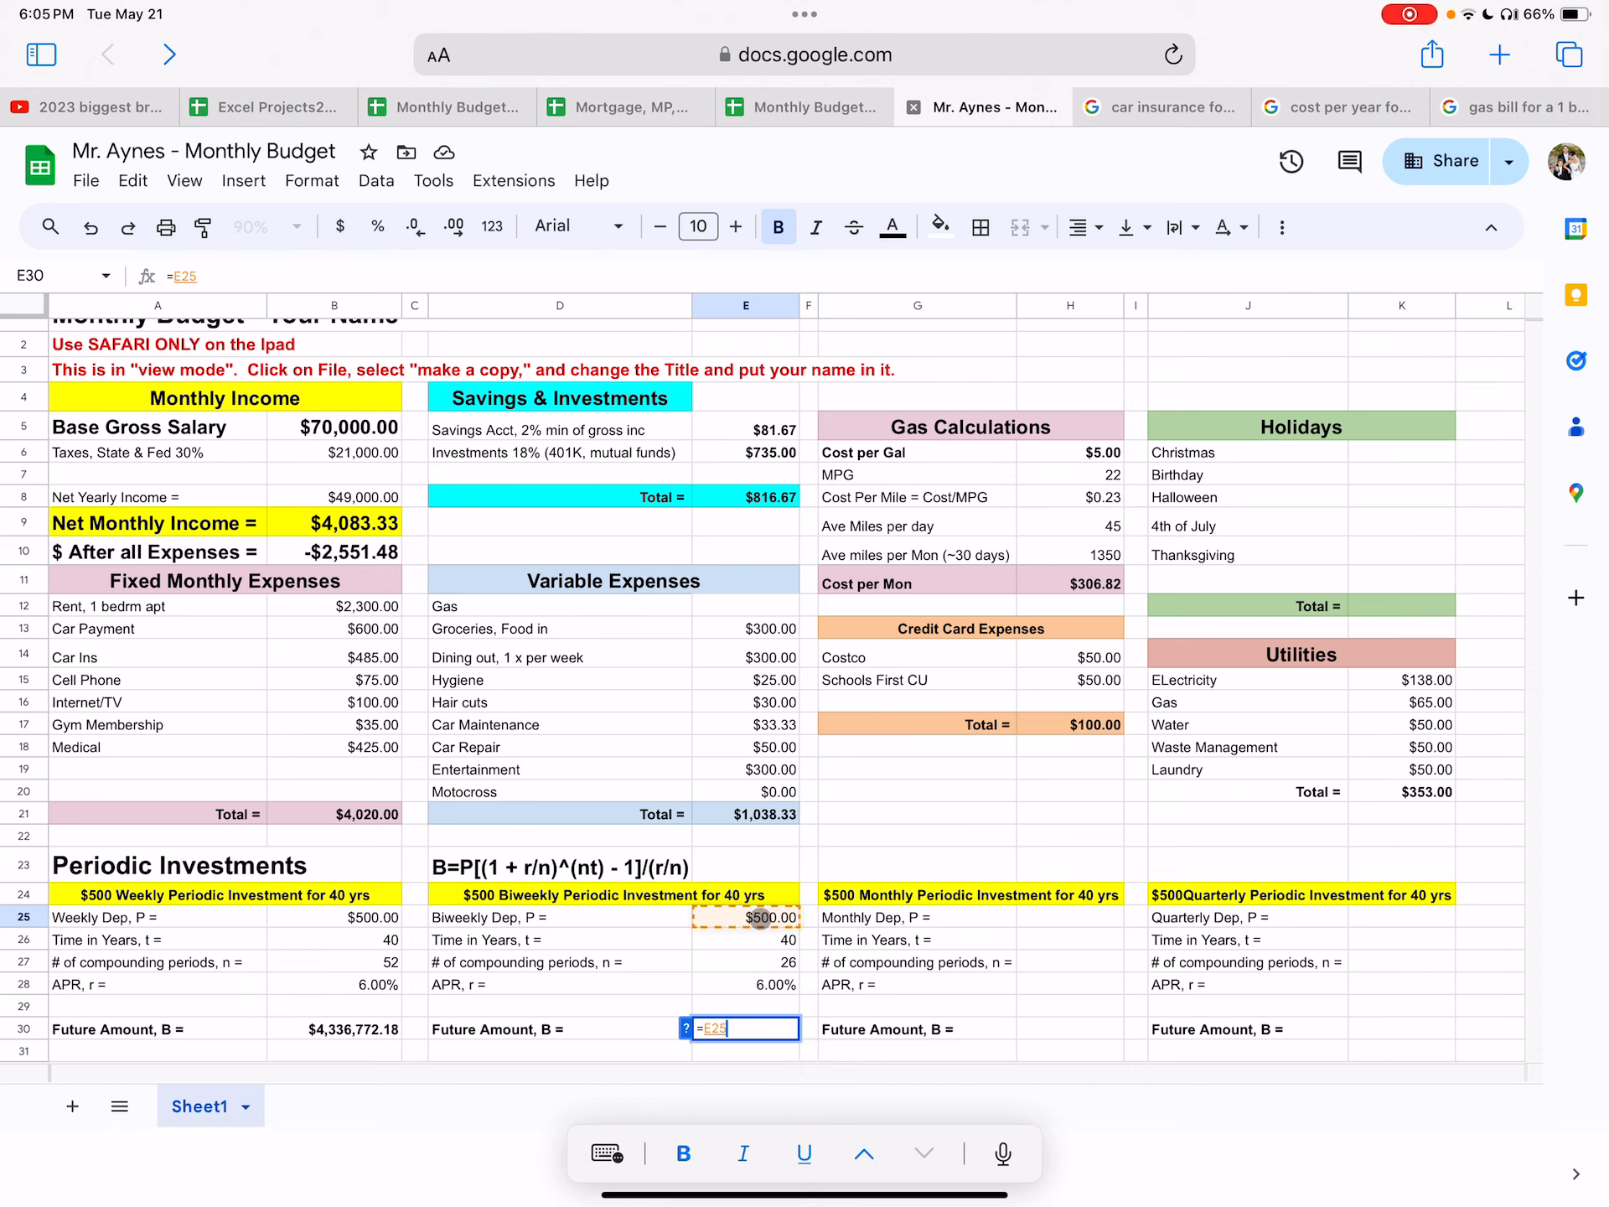
pyautogui.write('*')
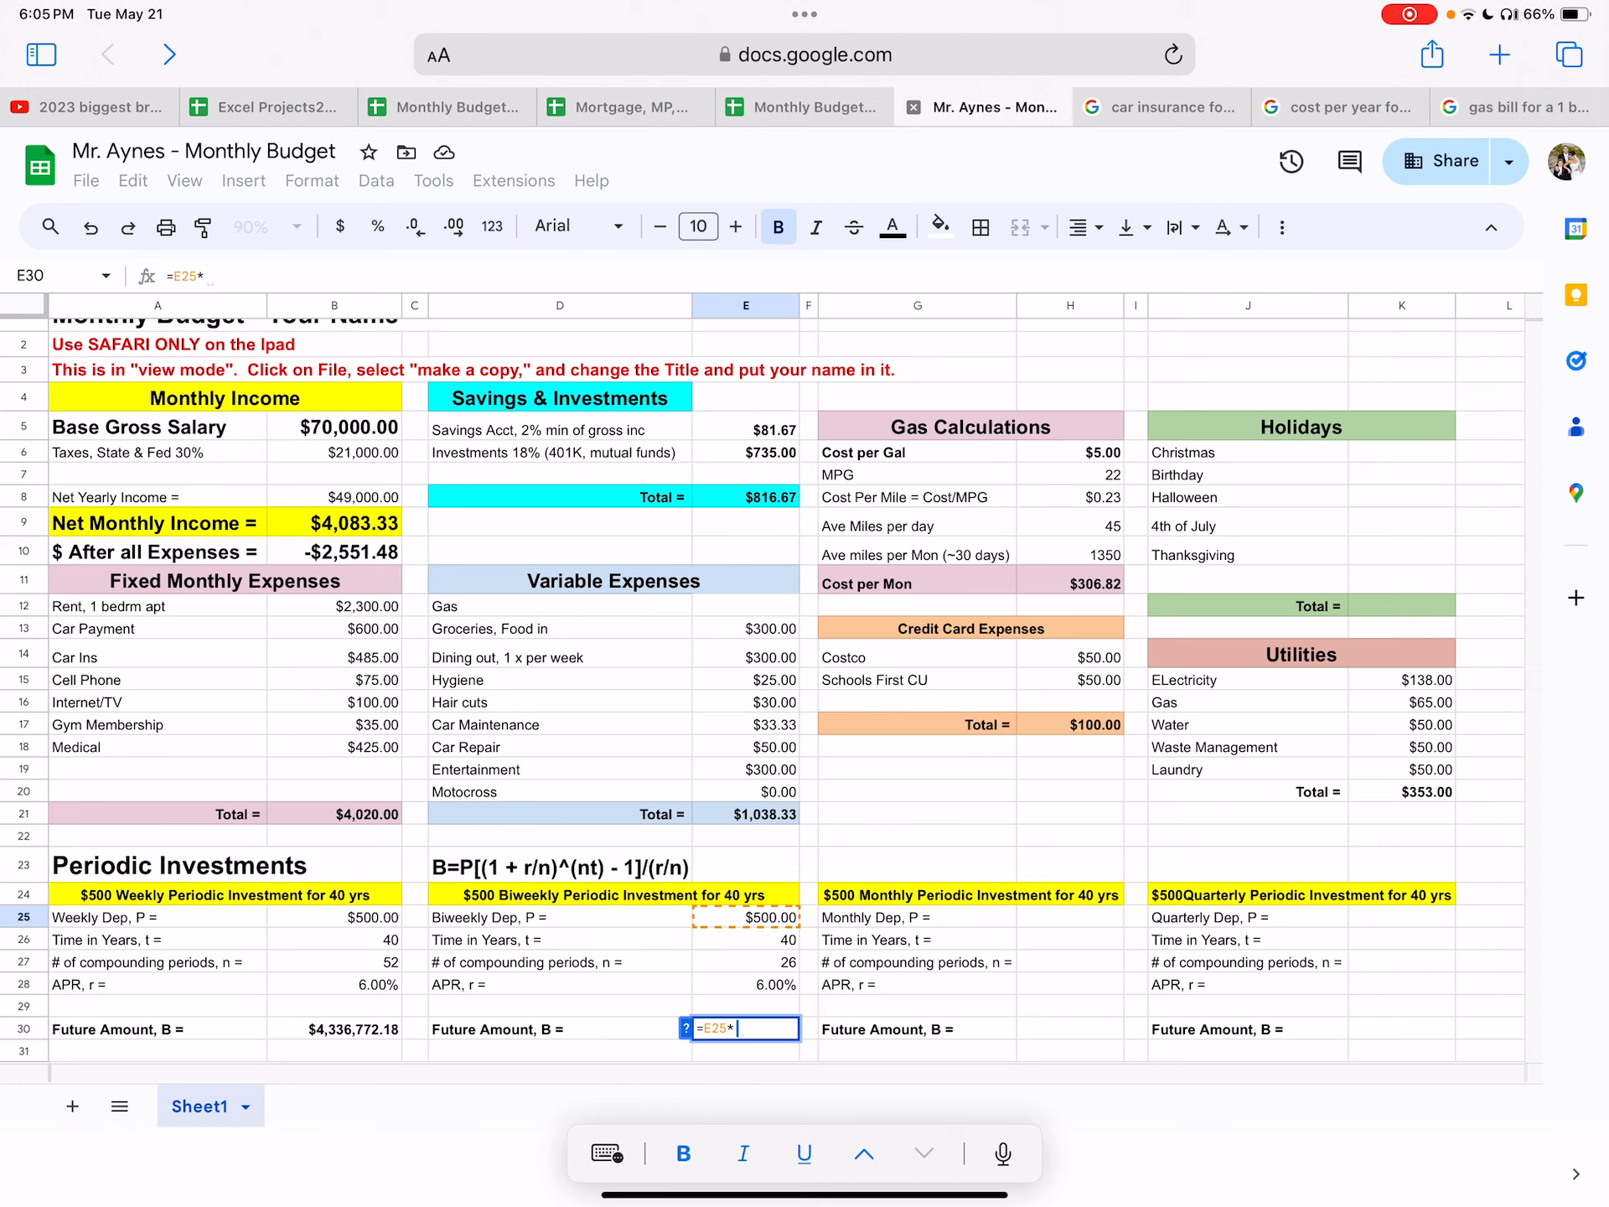
pyautogui.write('((')
pyautogui.write('1+')
pyautogui.click(777, 982)
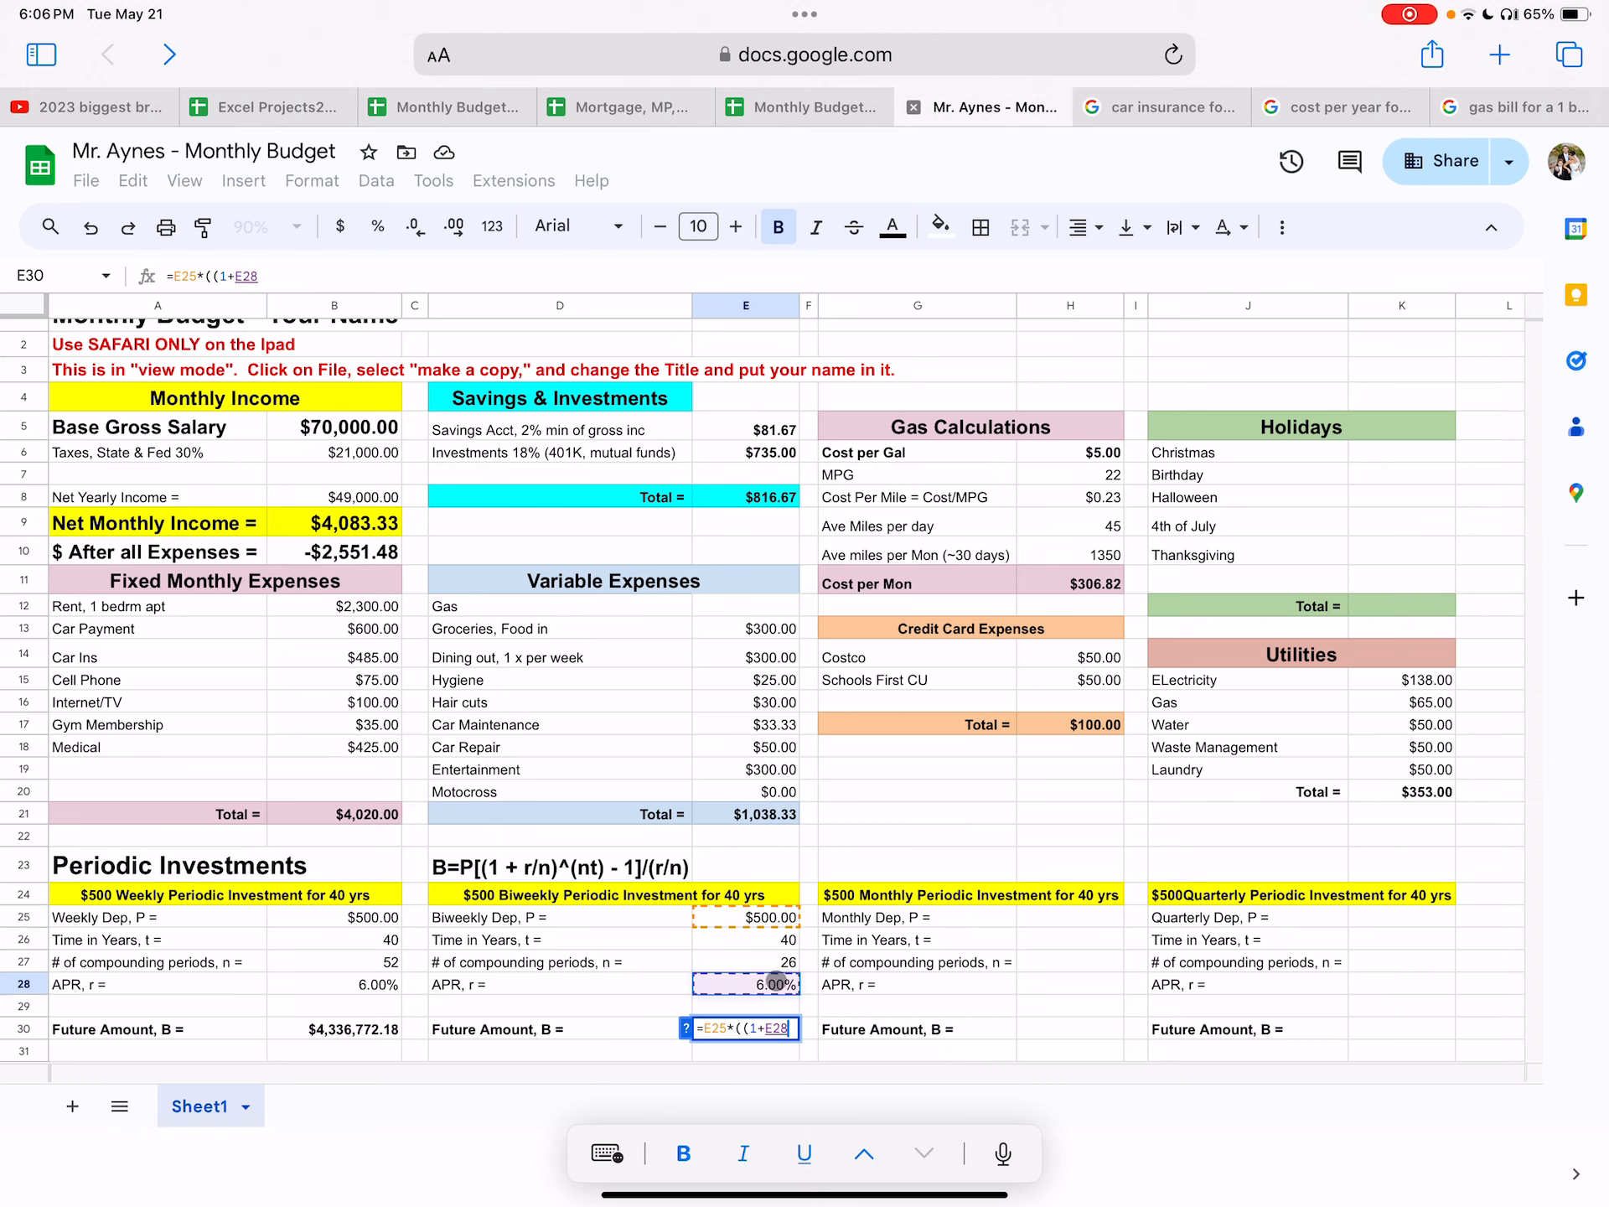
pyautogui.write('/')
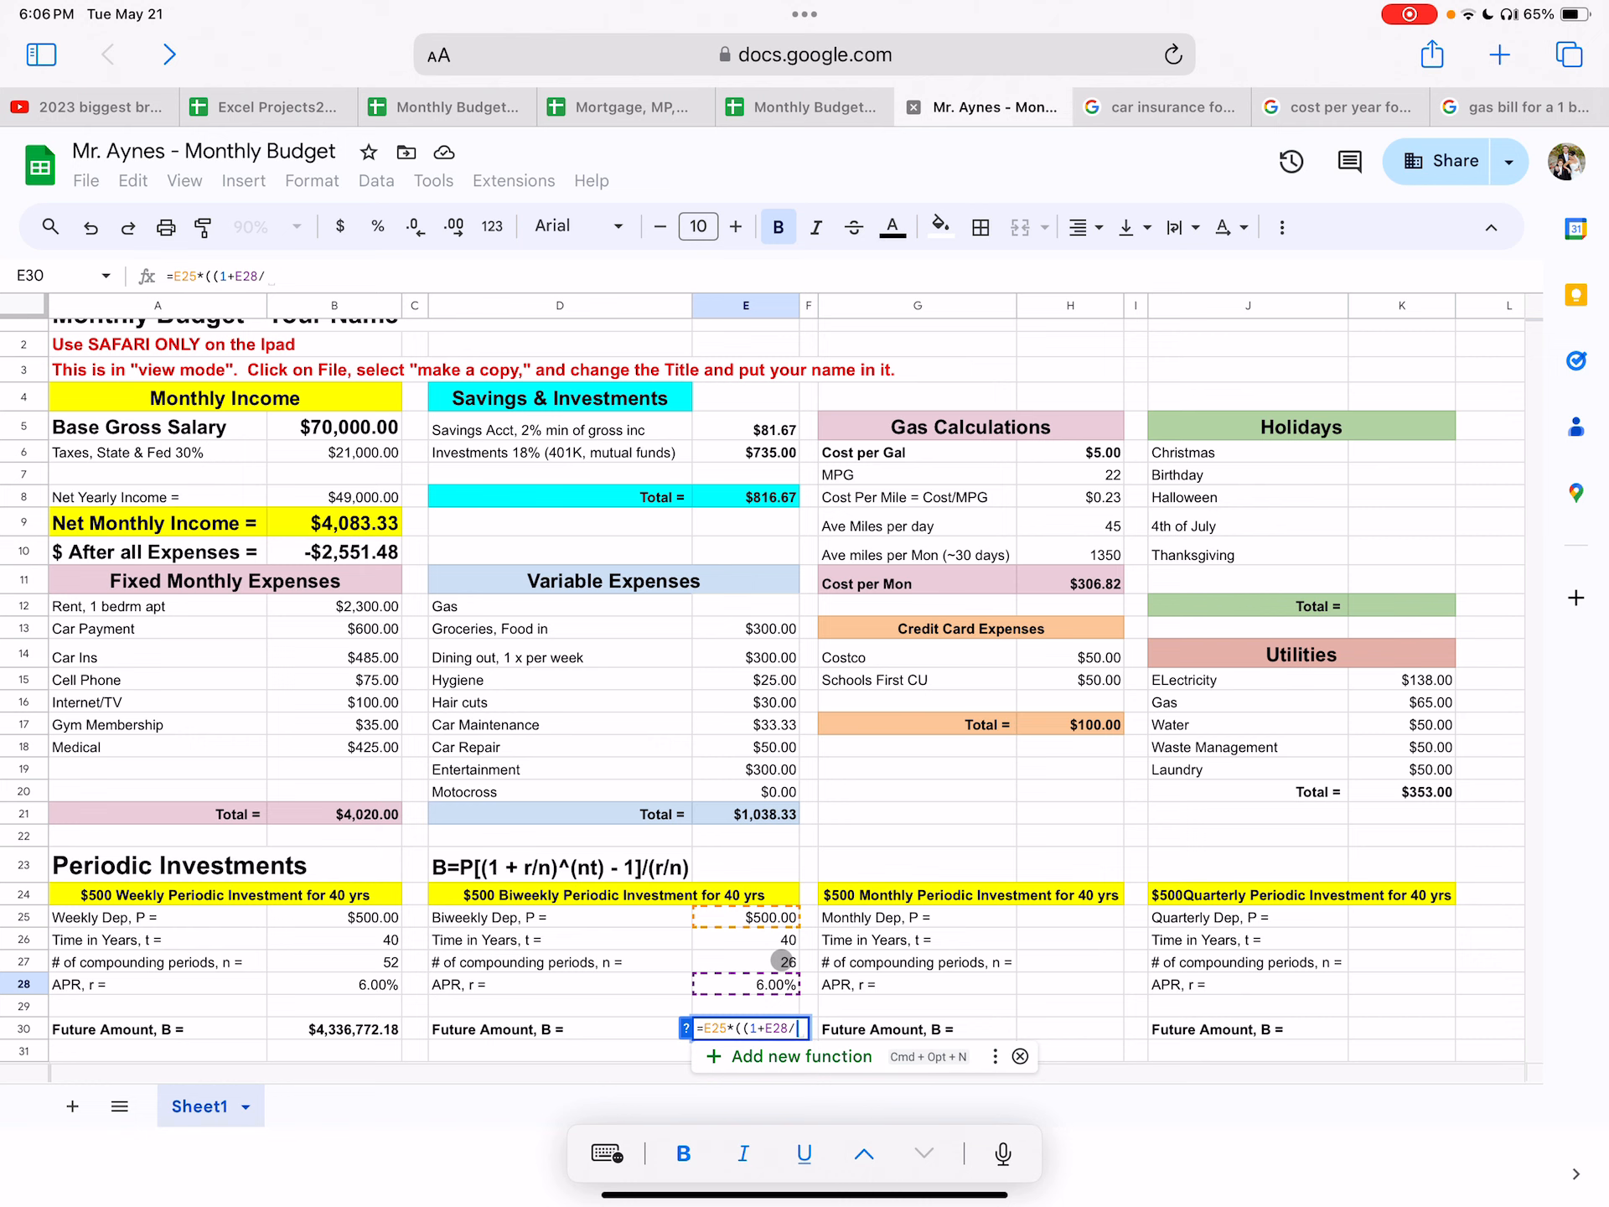
pyautogui.click(785, 961)
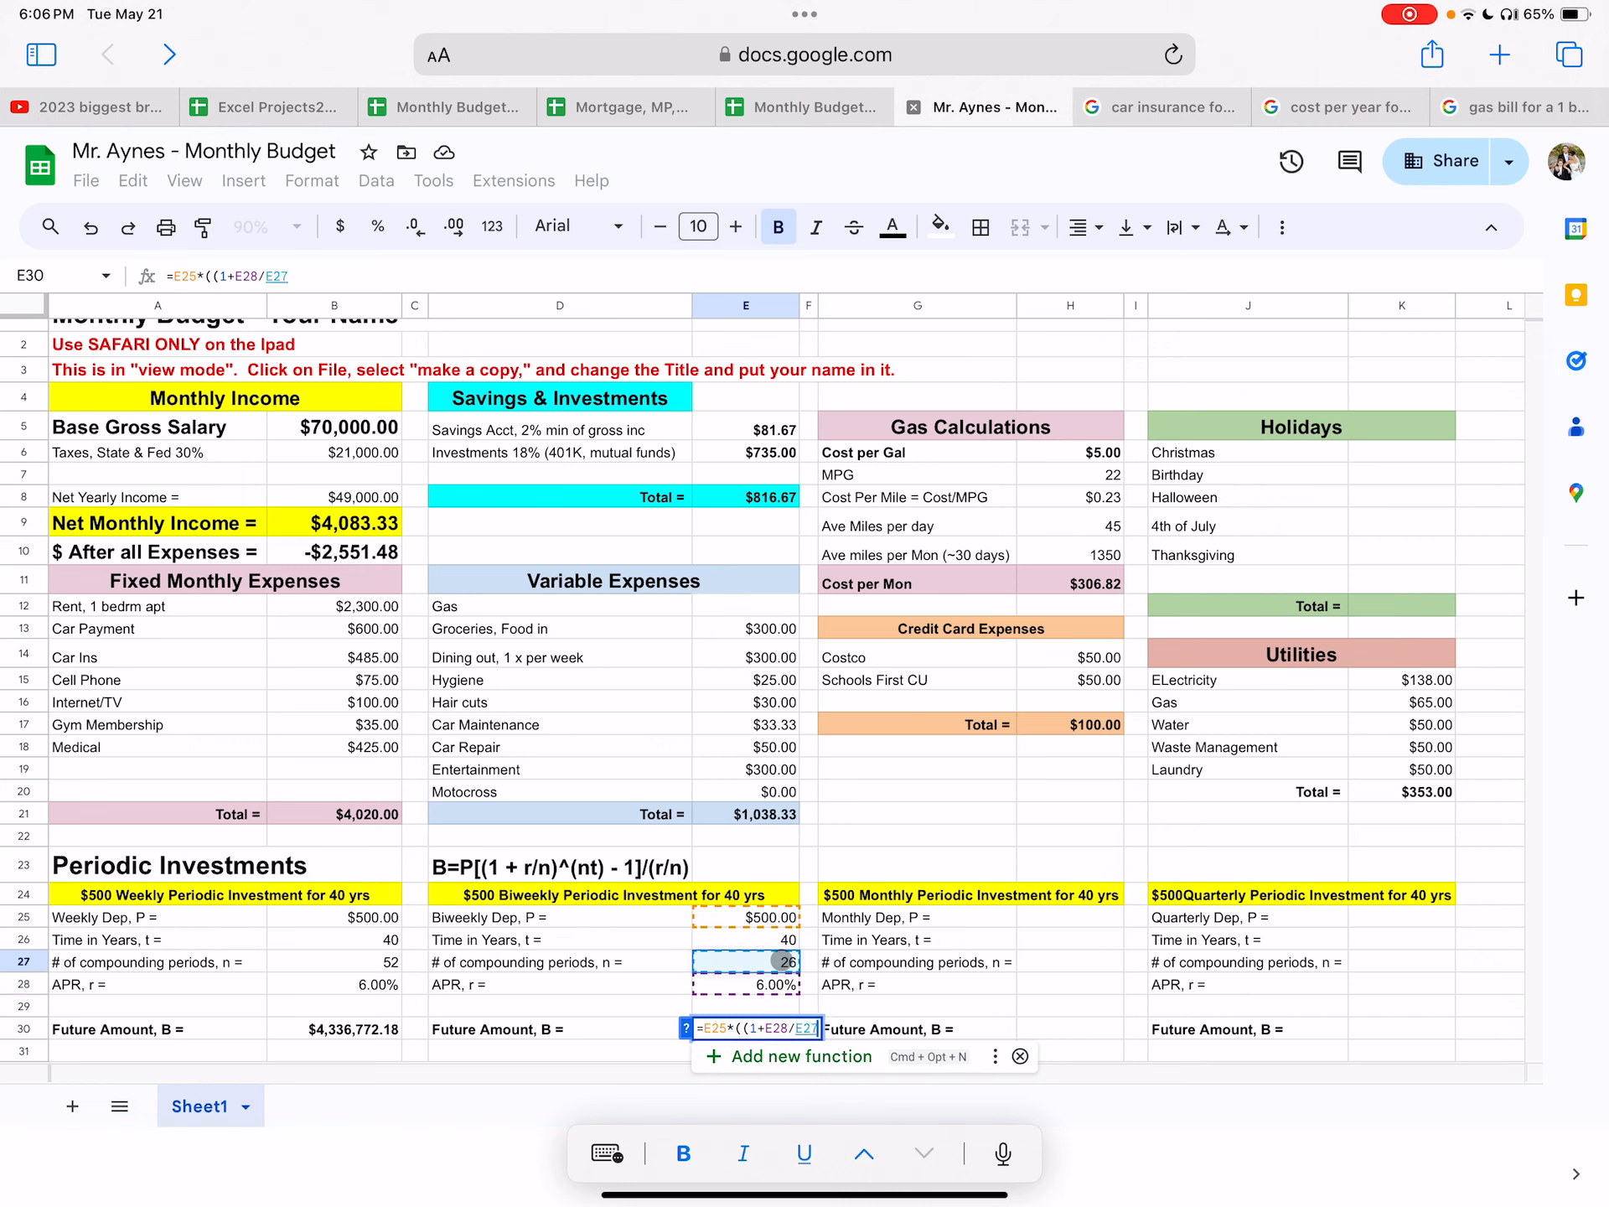
pyautogui.write(')^')
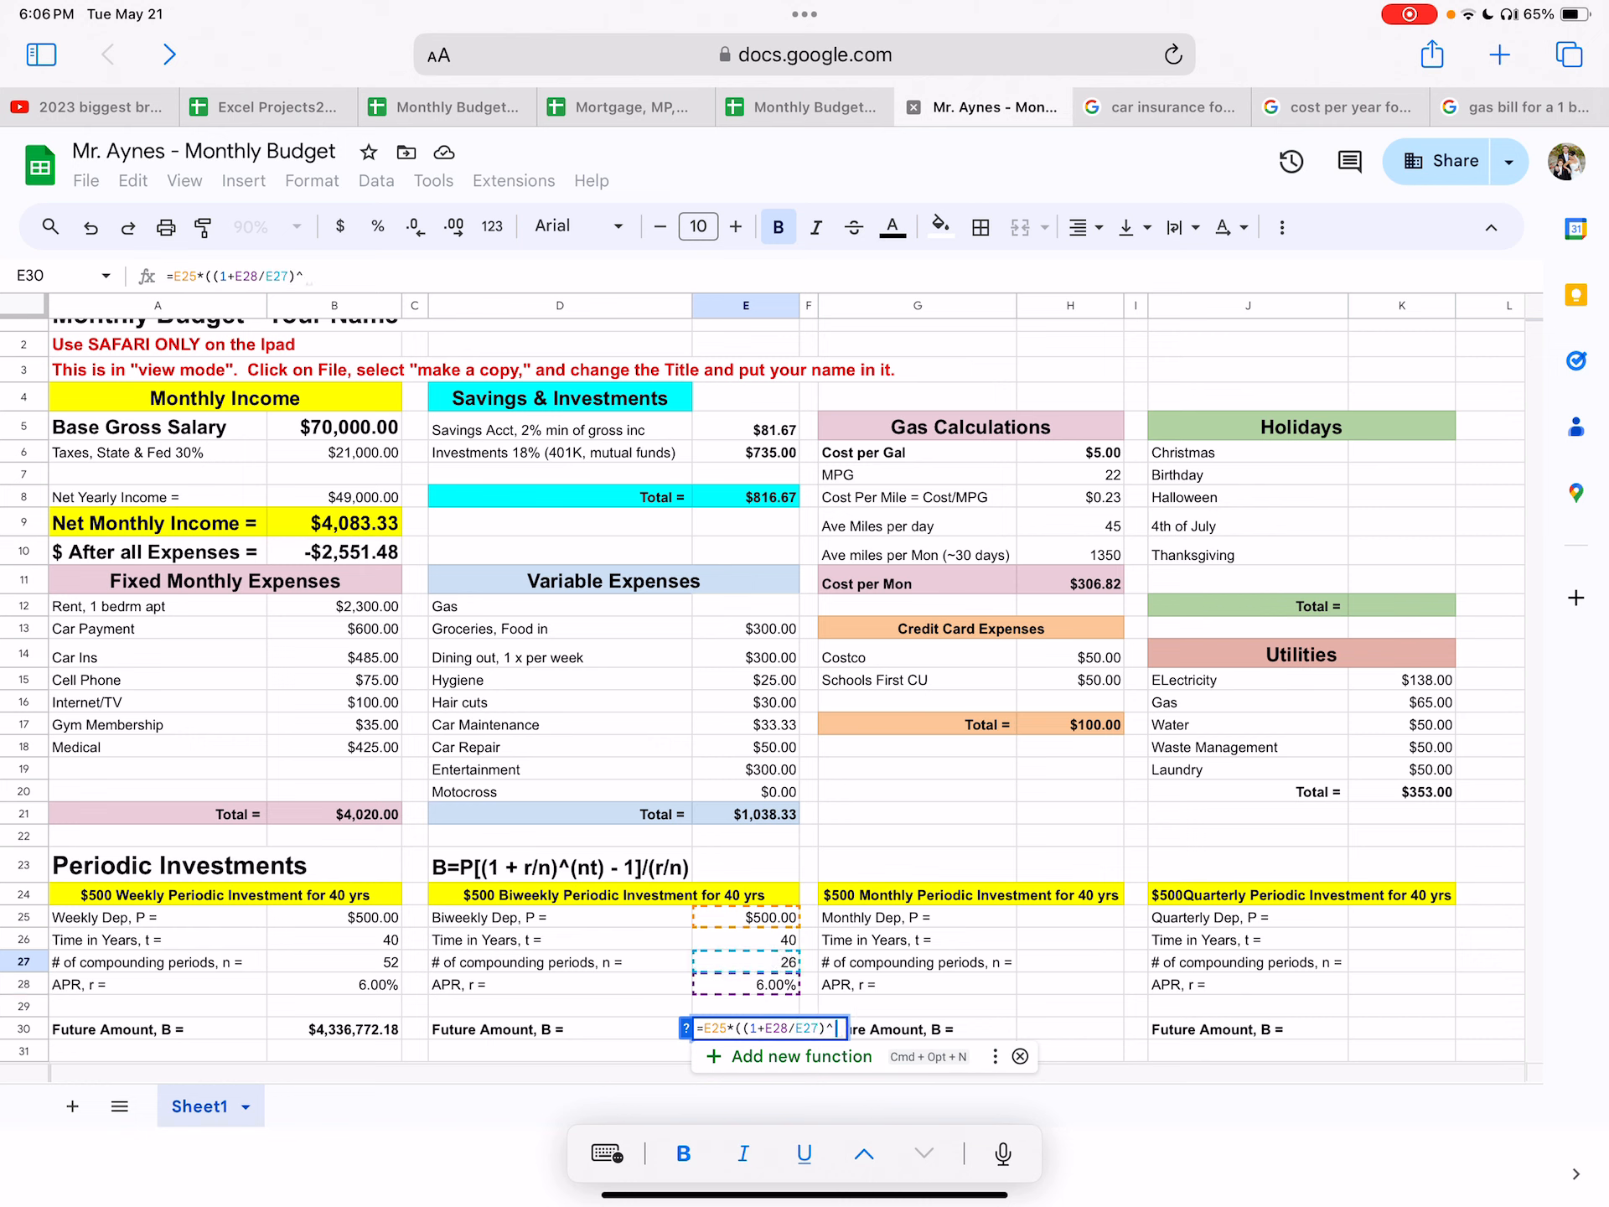
pyautogui.write('(')
pyautogui.click(772, 960)
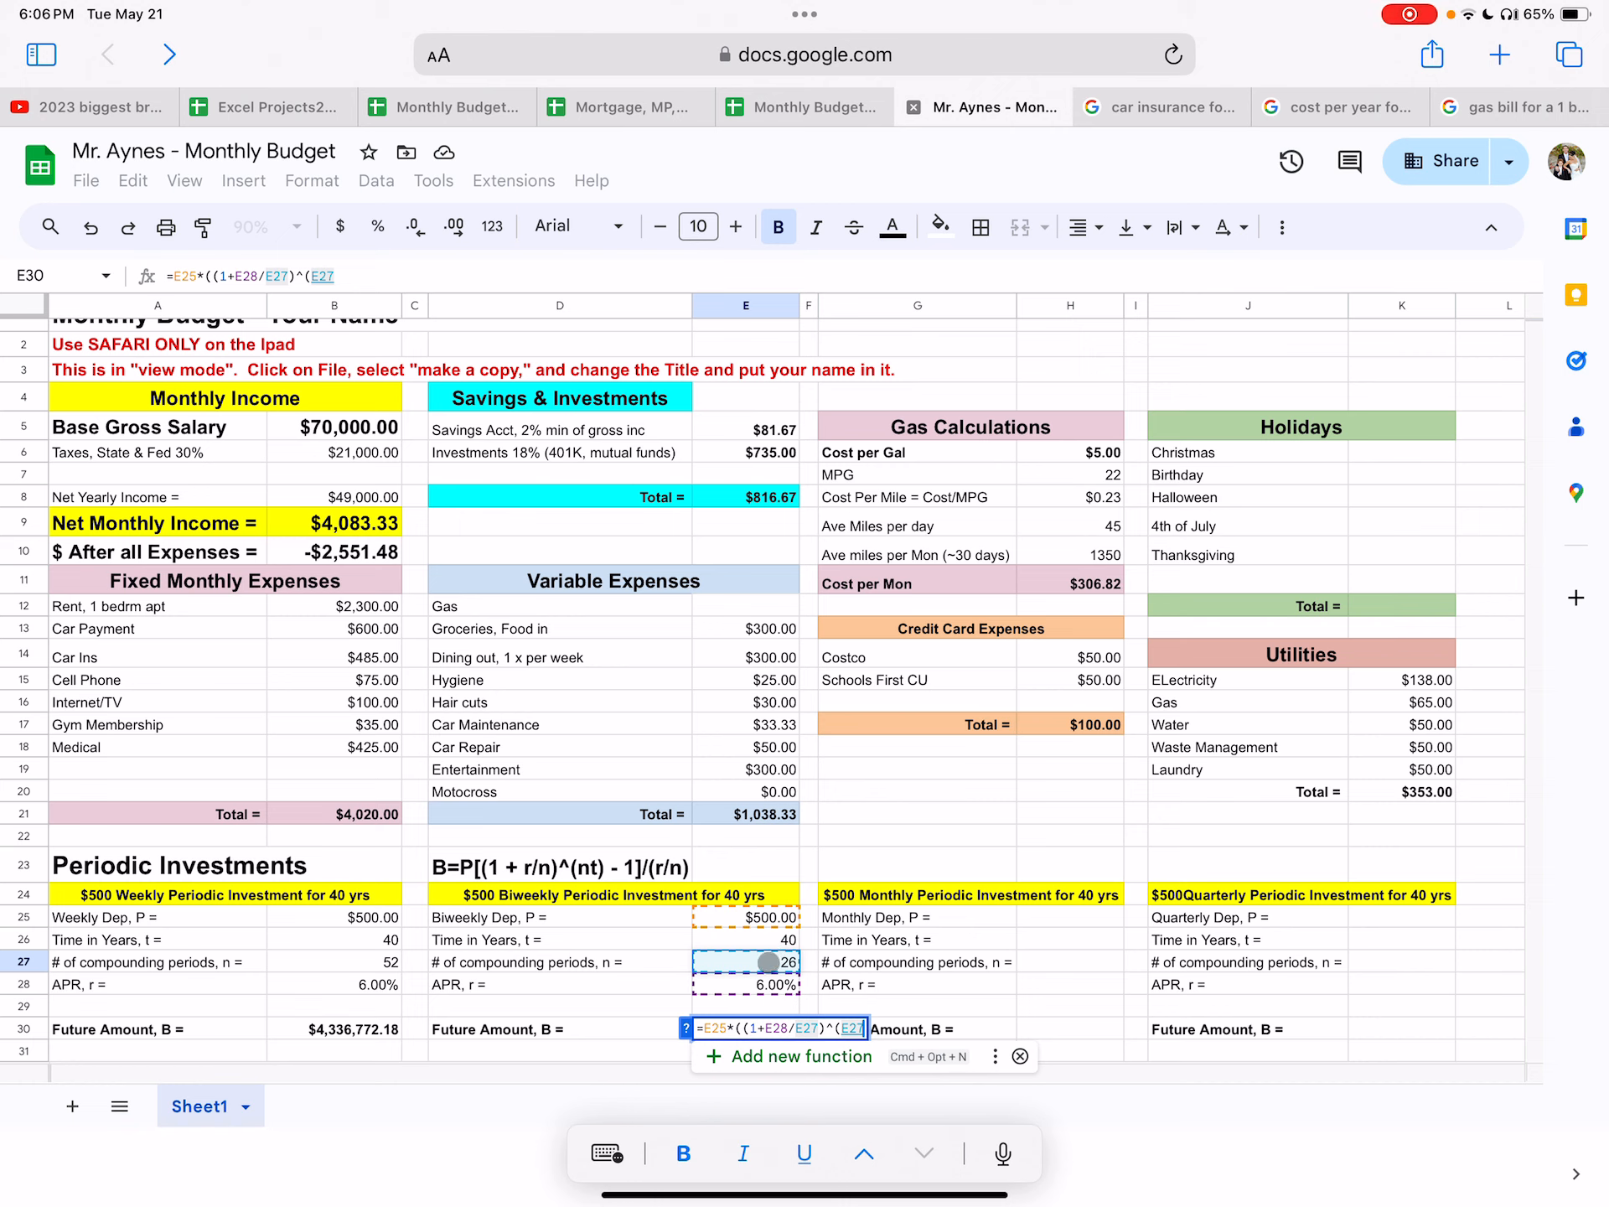
pyautogui.write('*')
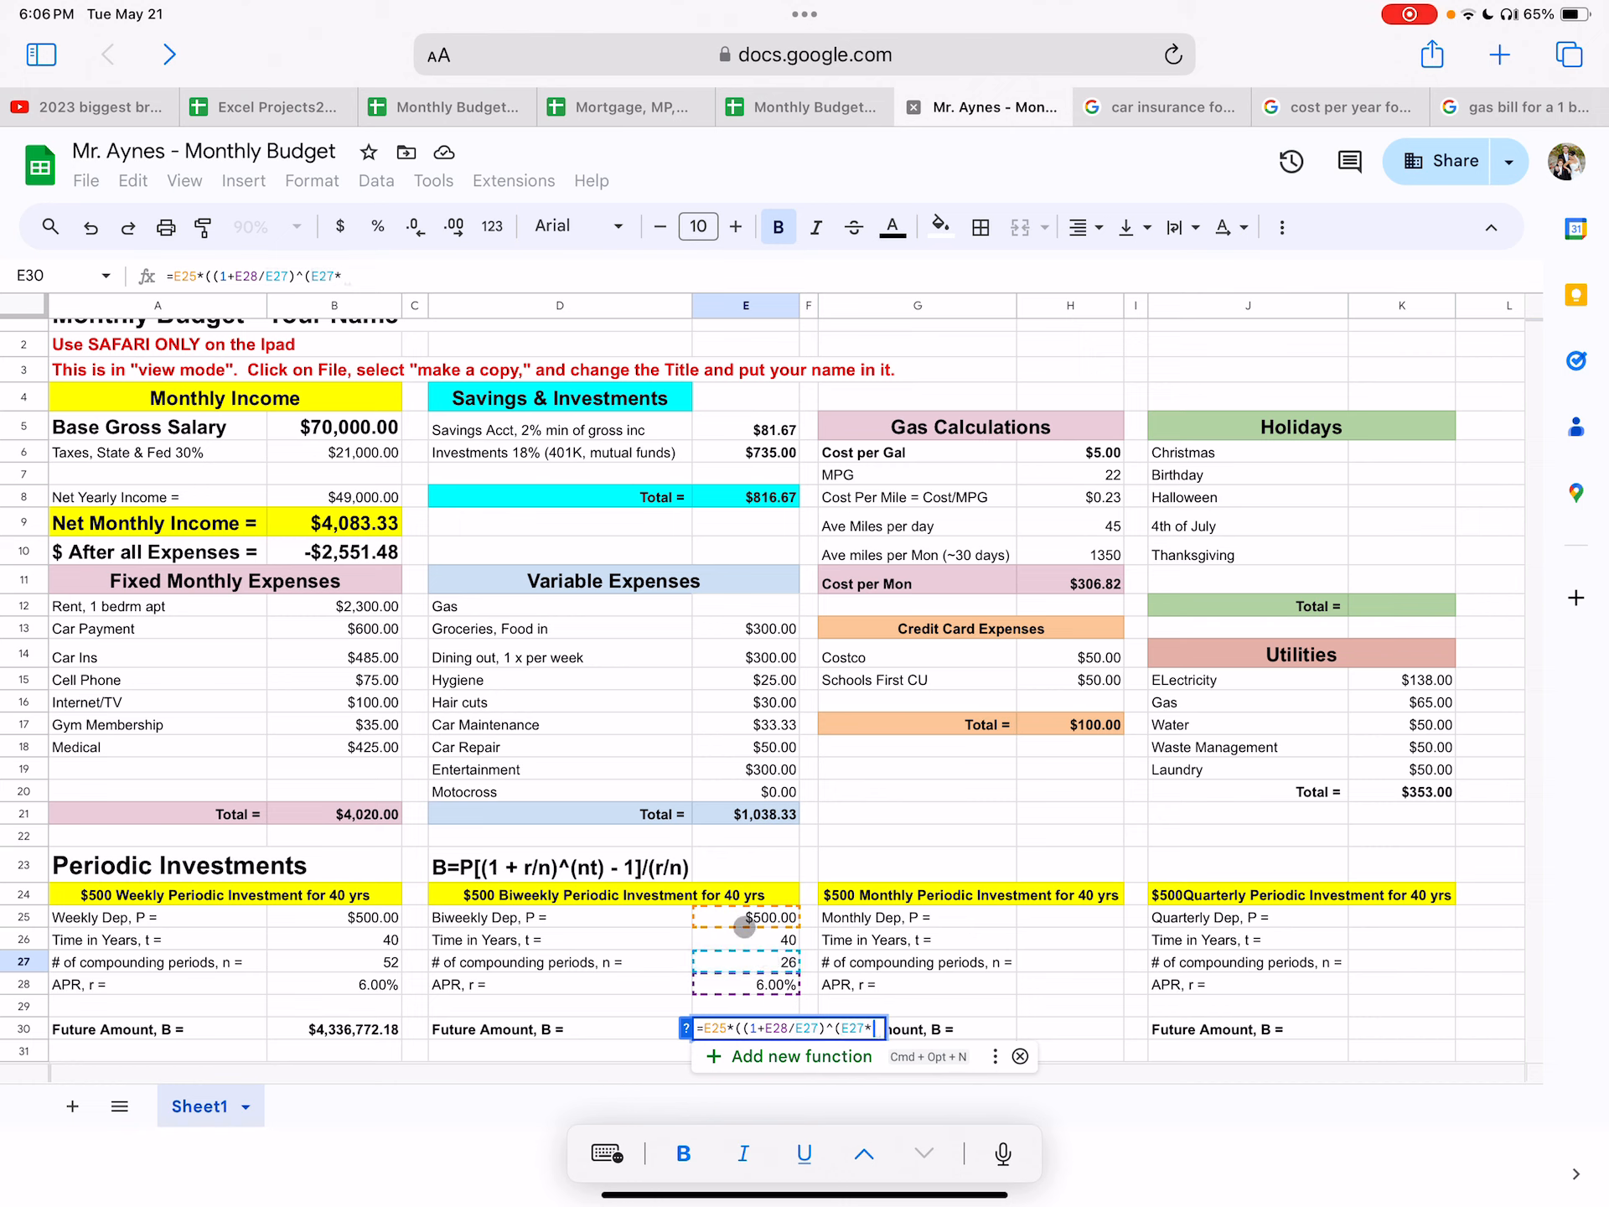
pyautogui.click(748, 939)
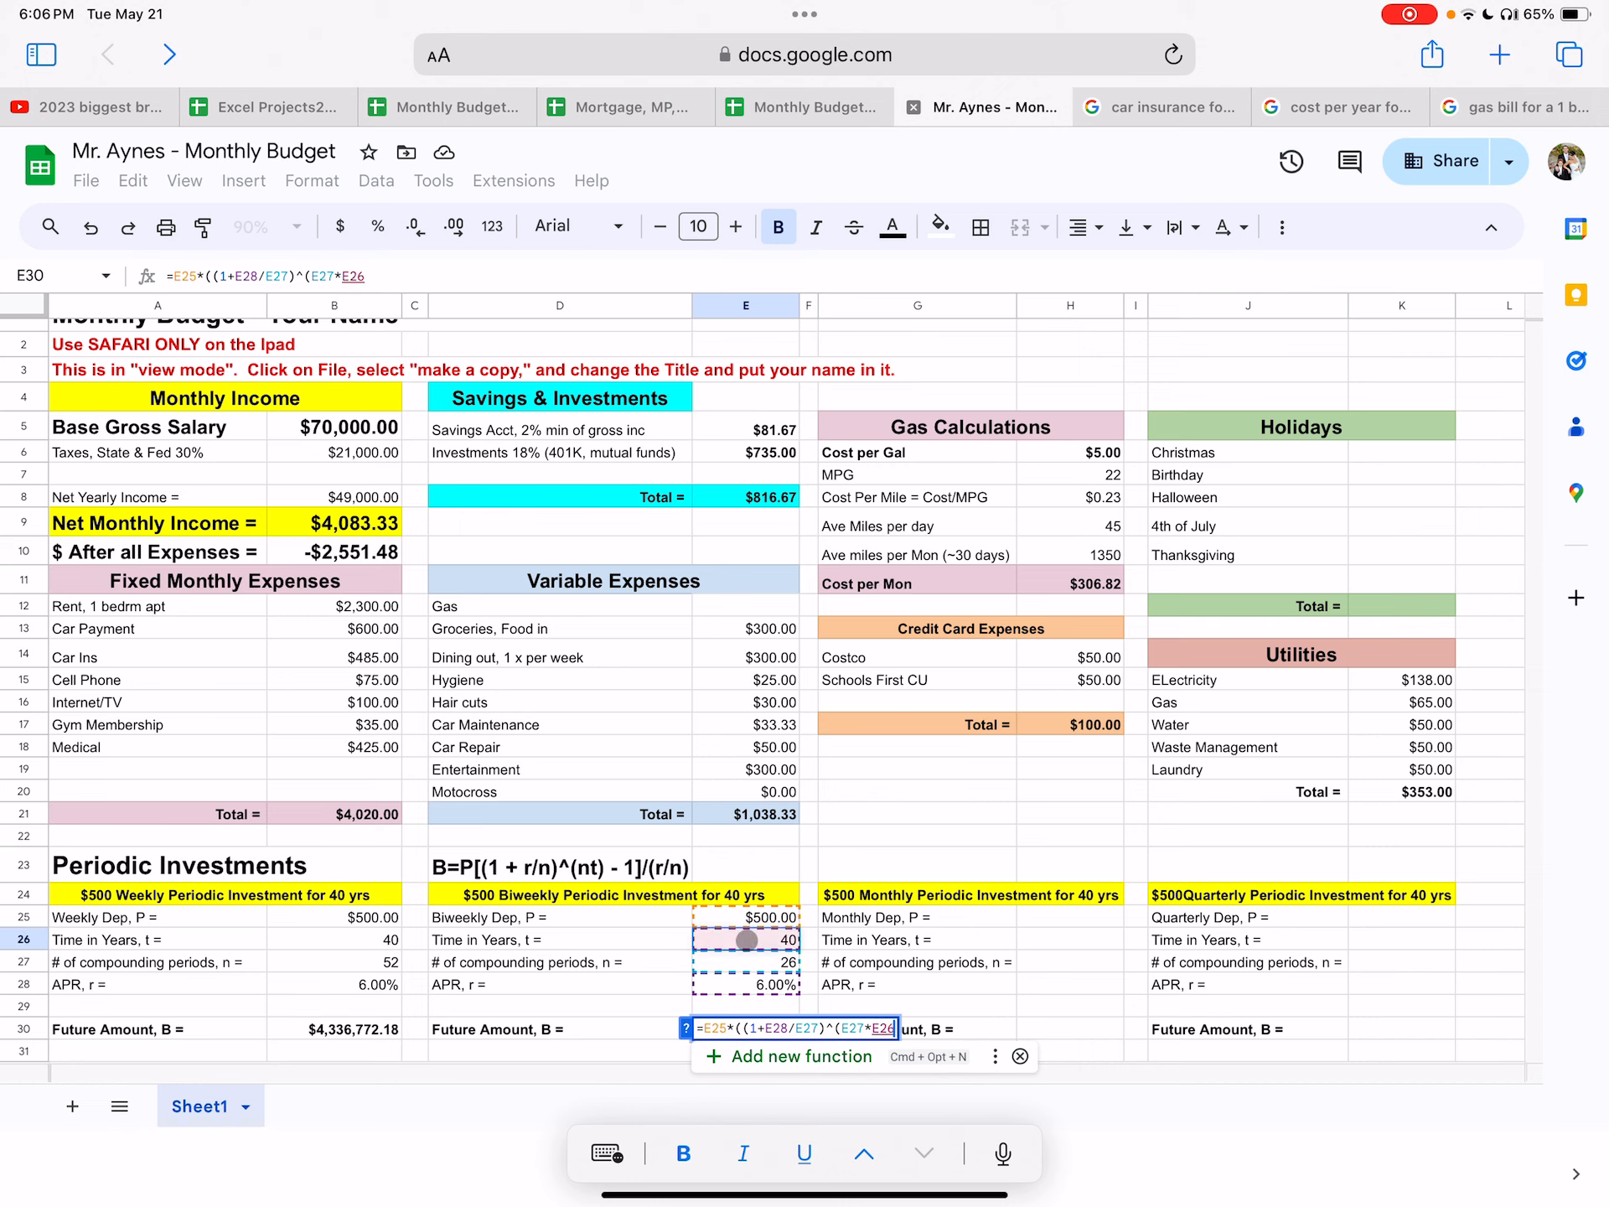
pyautogui.write(')')
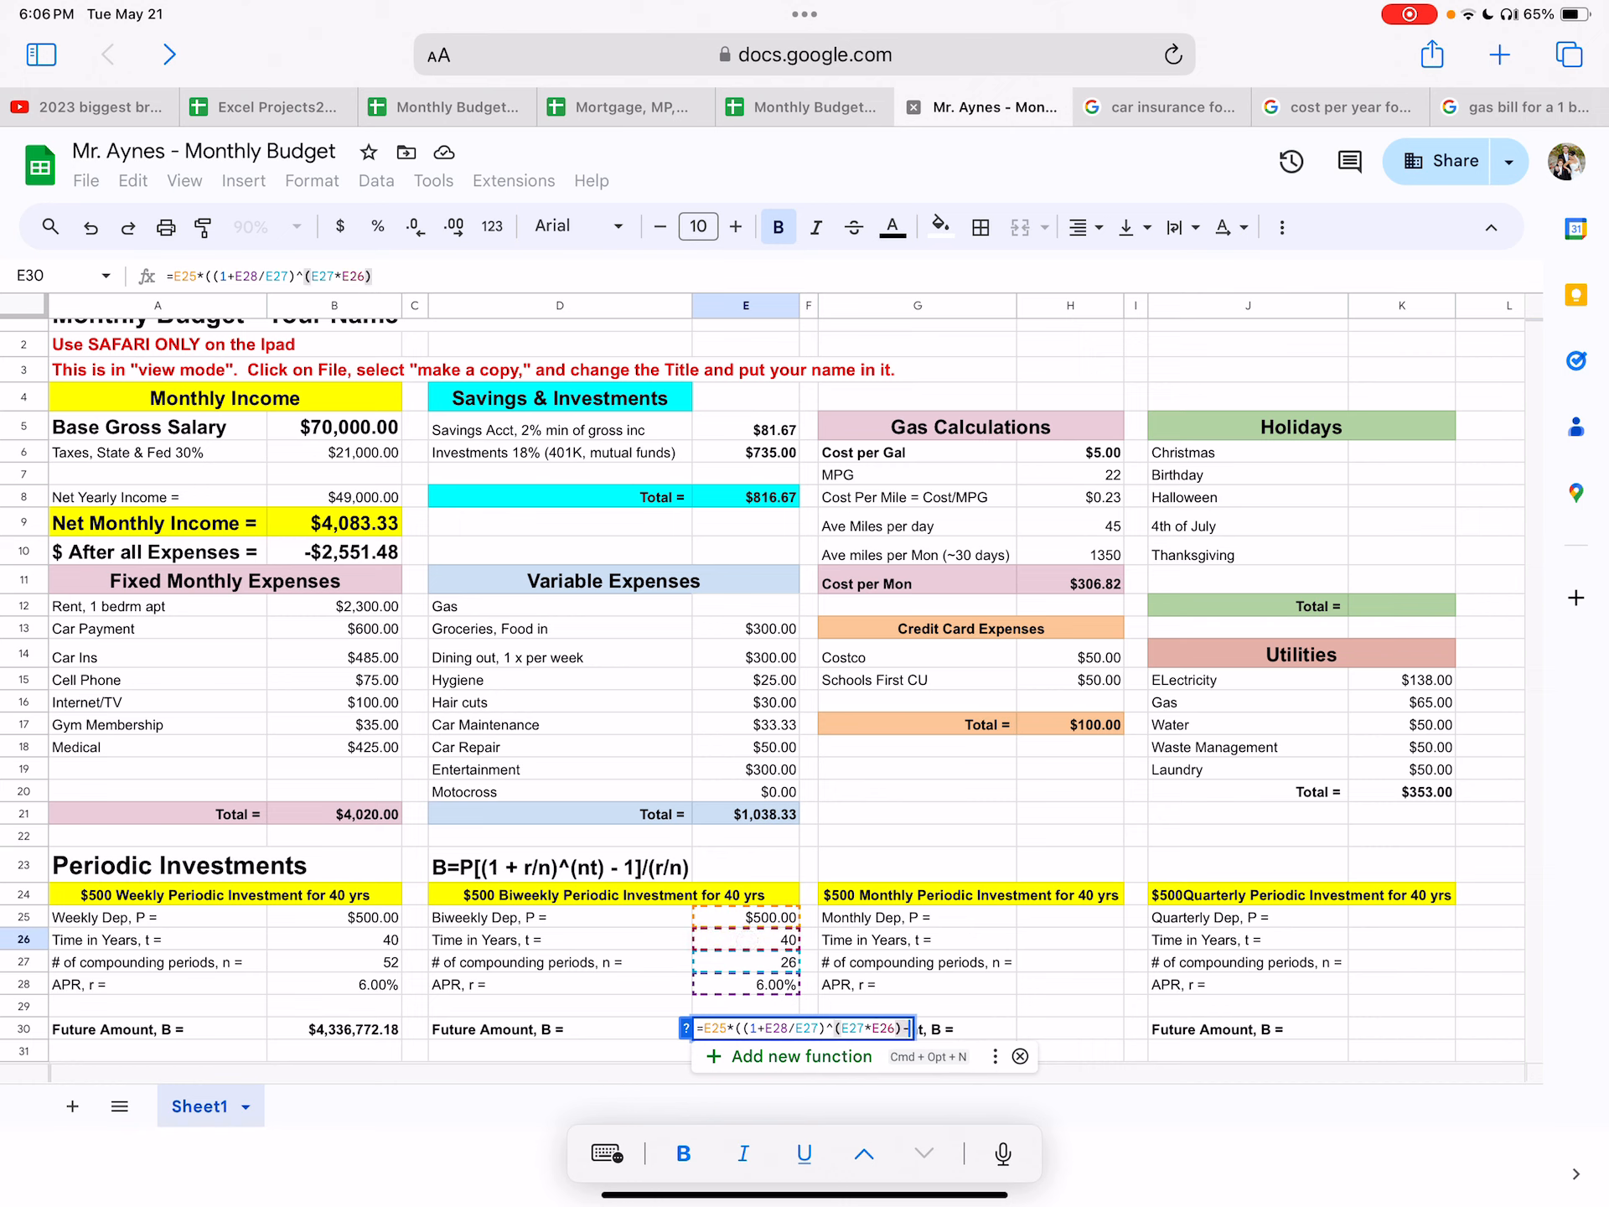
pyautogui.write('-1)')
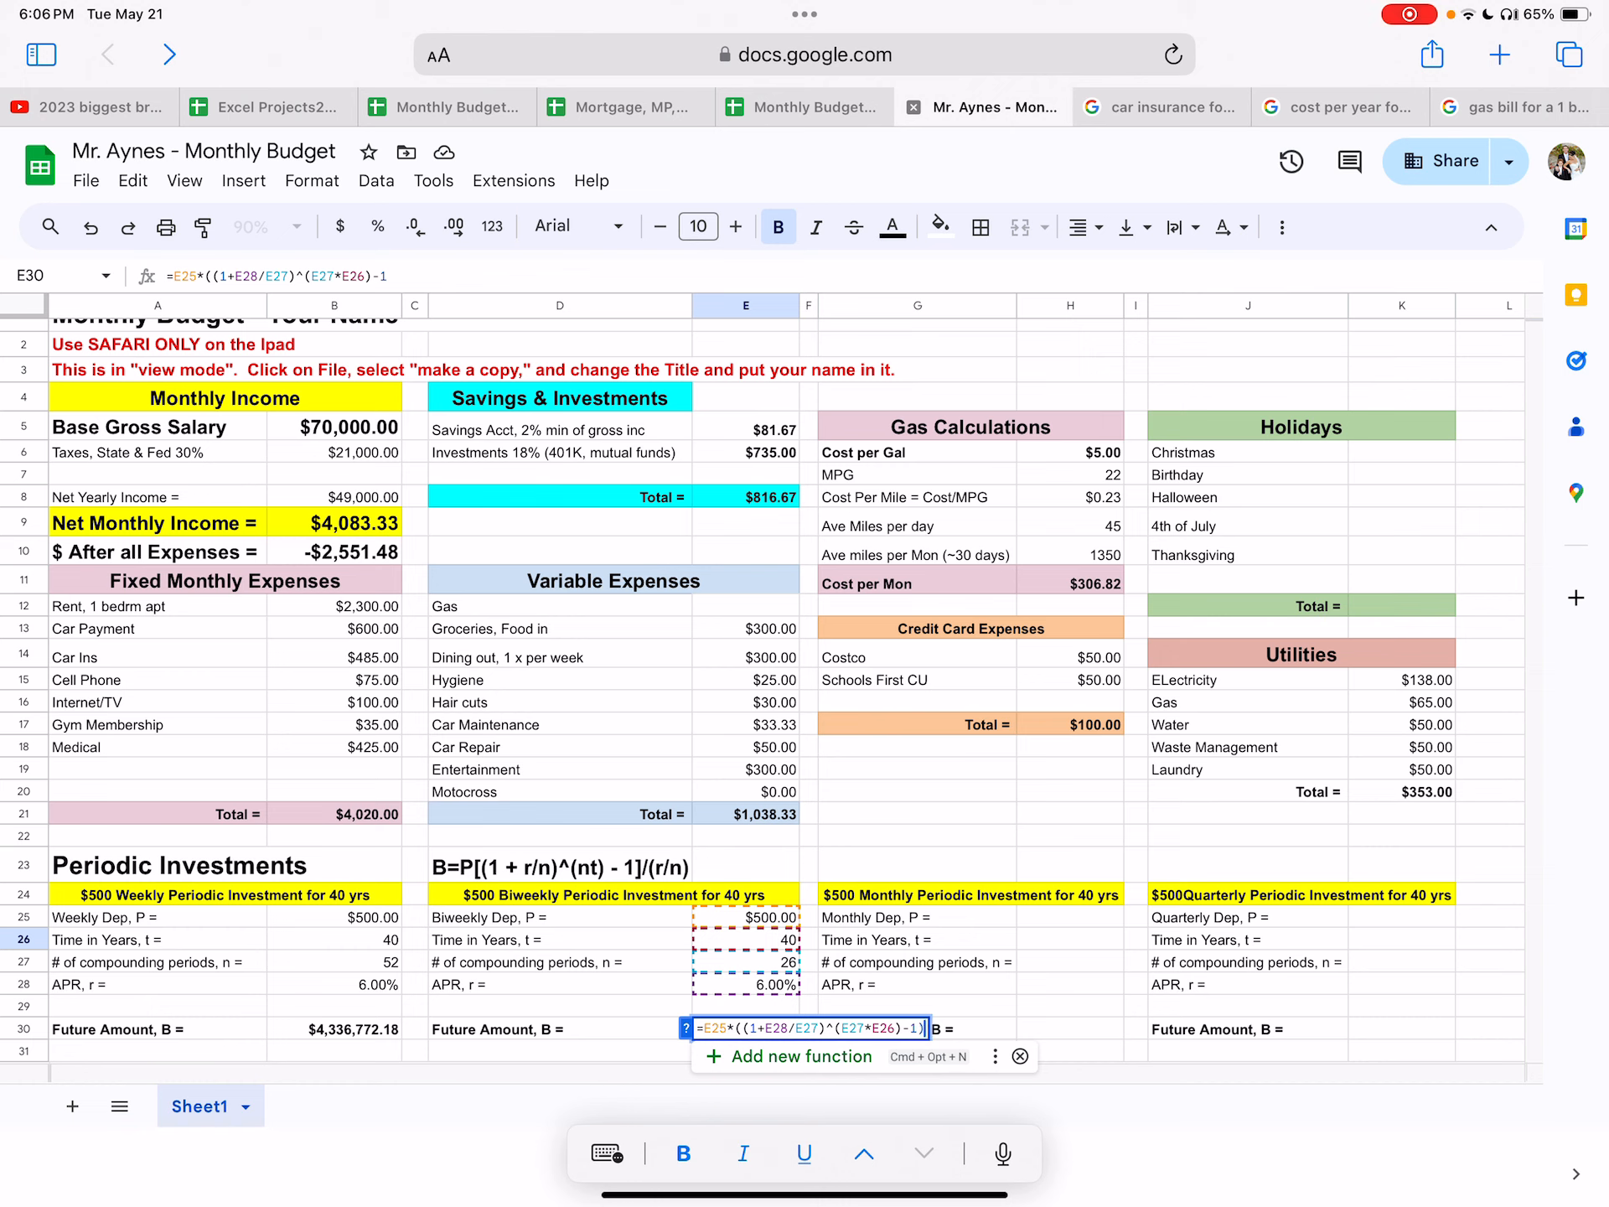
pyautogui.write('/')
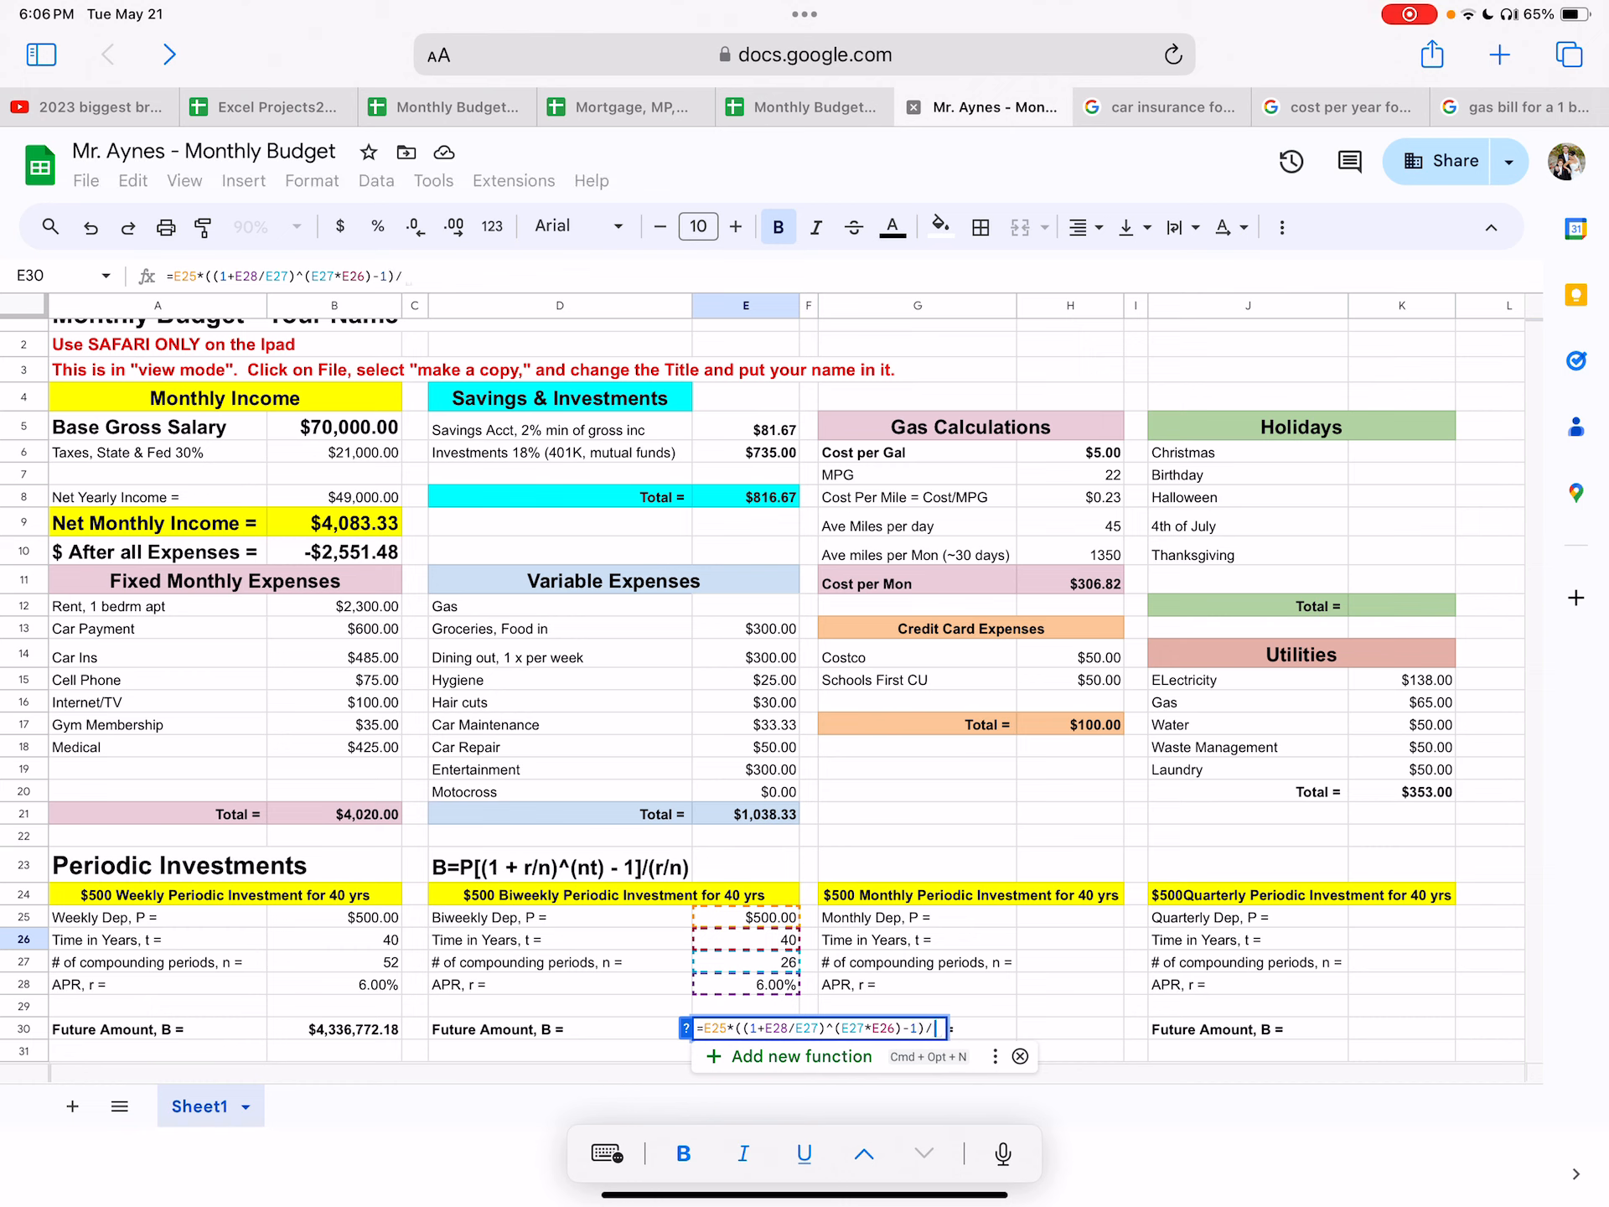
pyautogui.write('(')
pyautogui.click(763, 986)
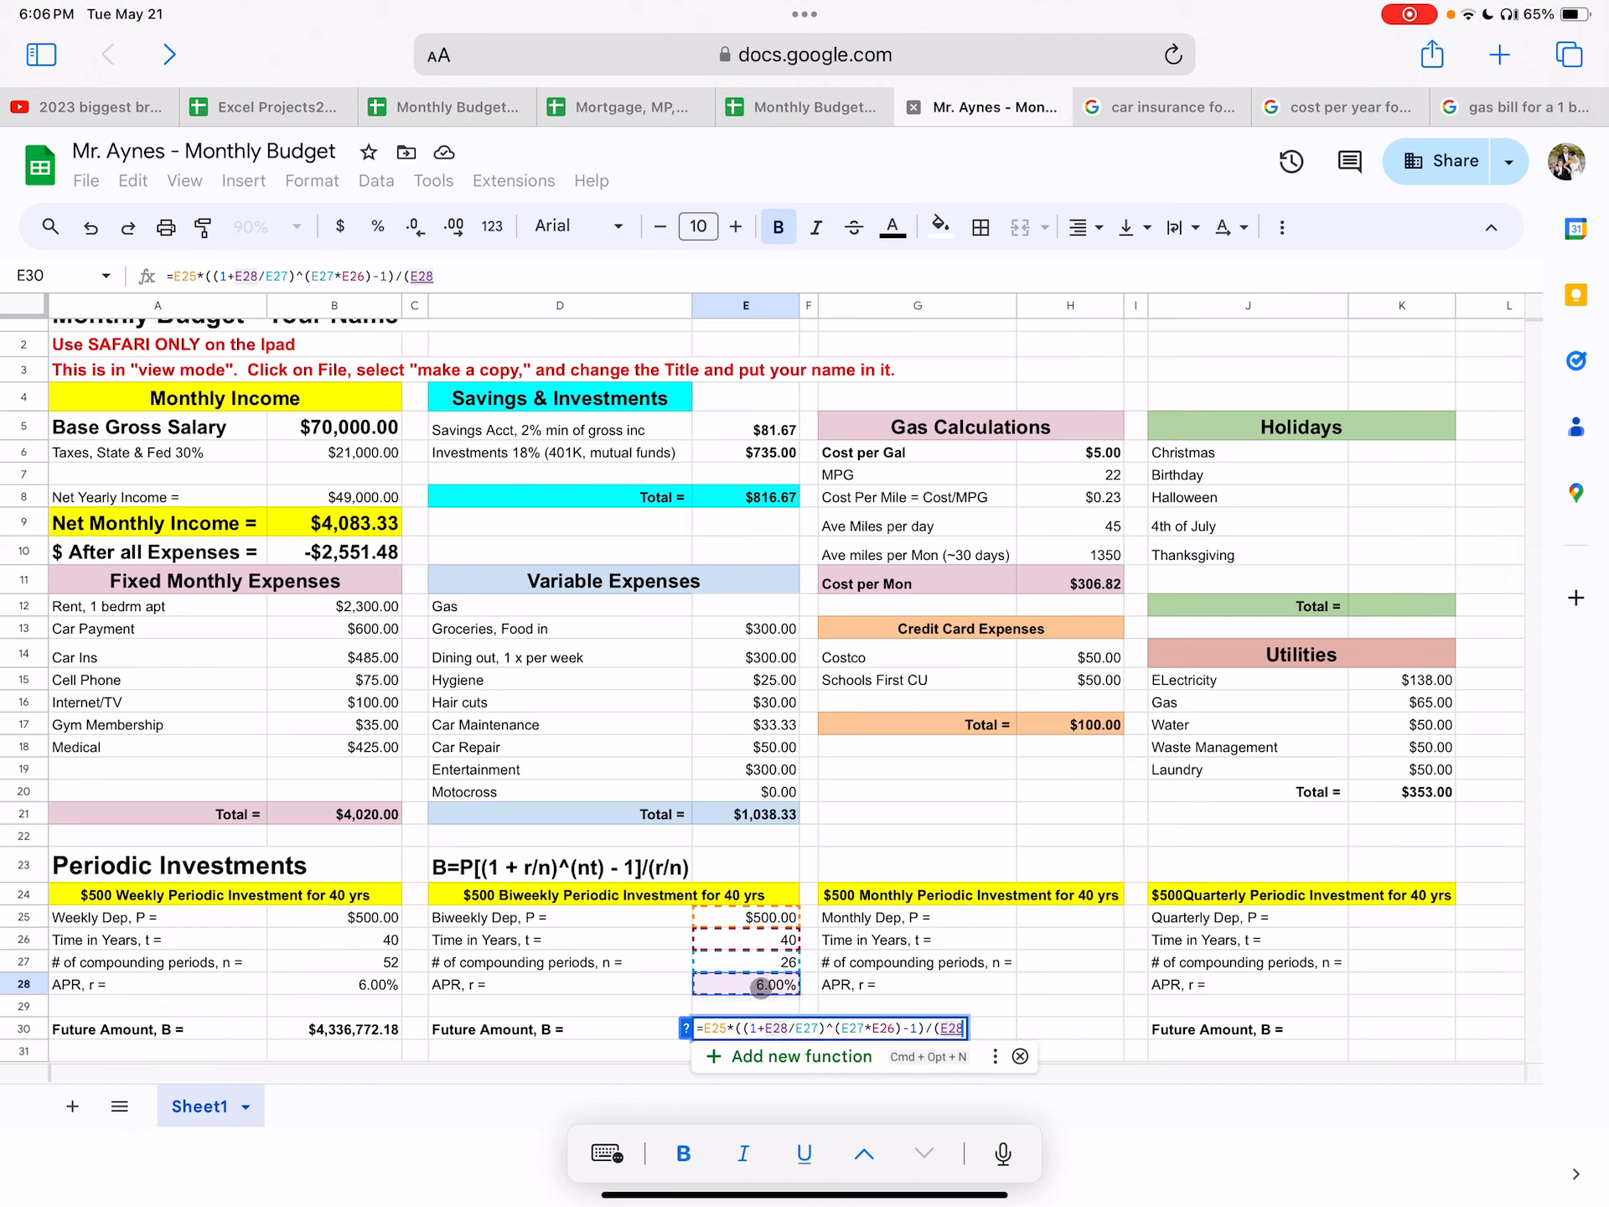
pyautogui.write('/')
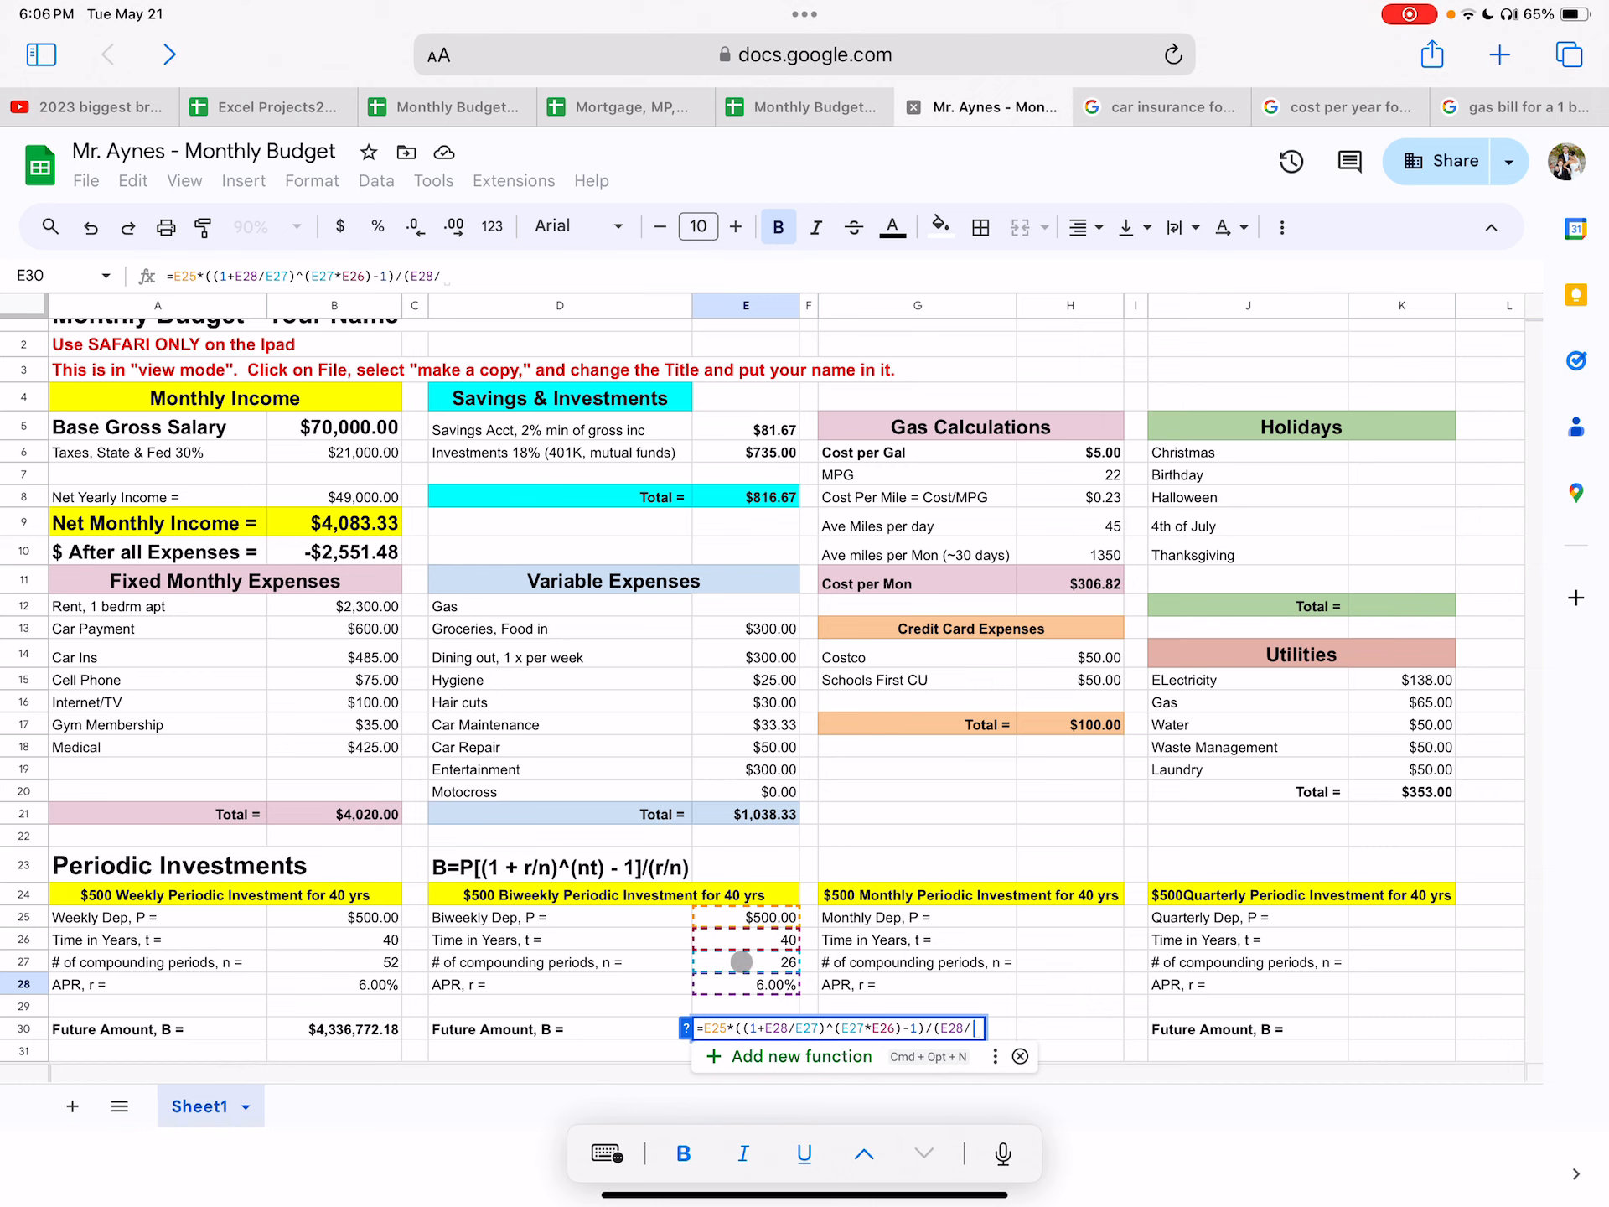
pyautogui.click(741, 960)
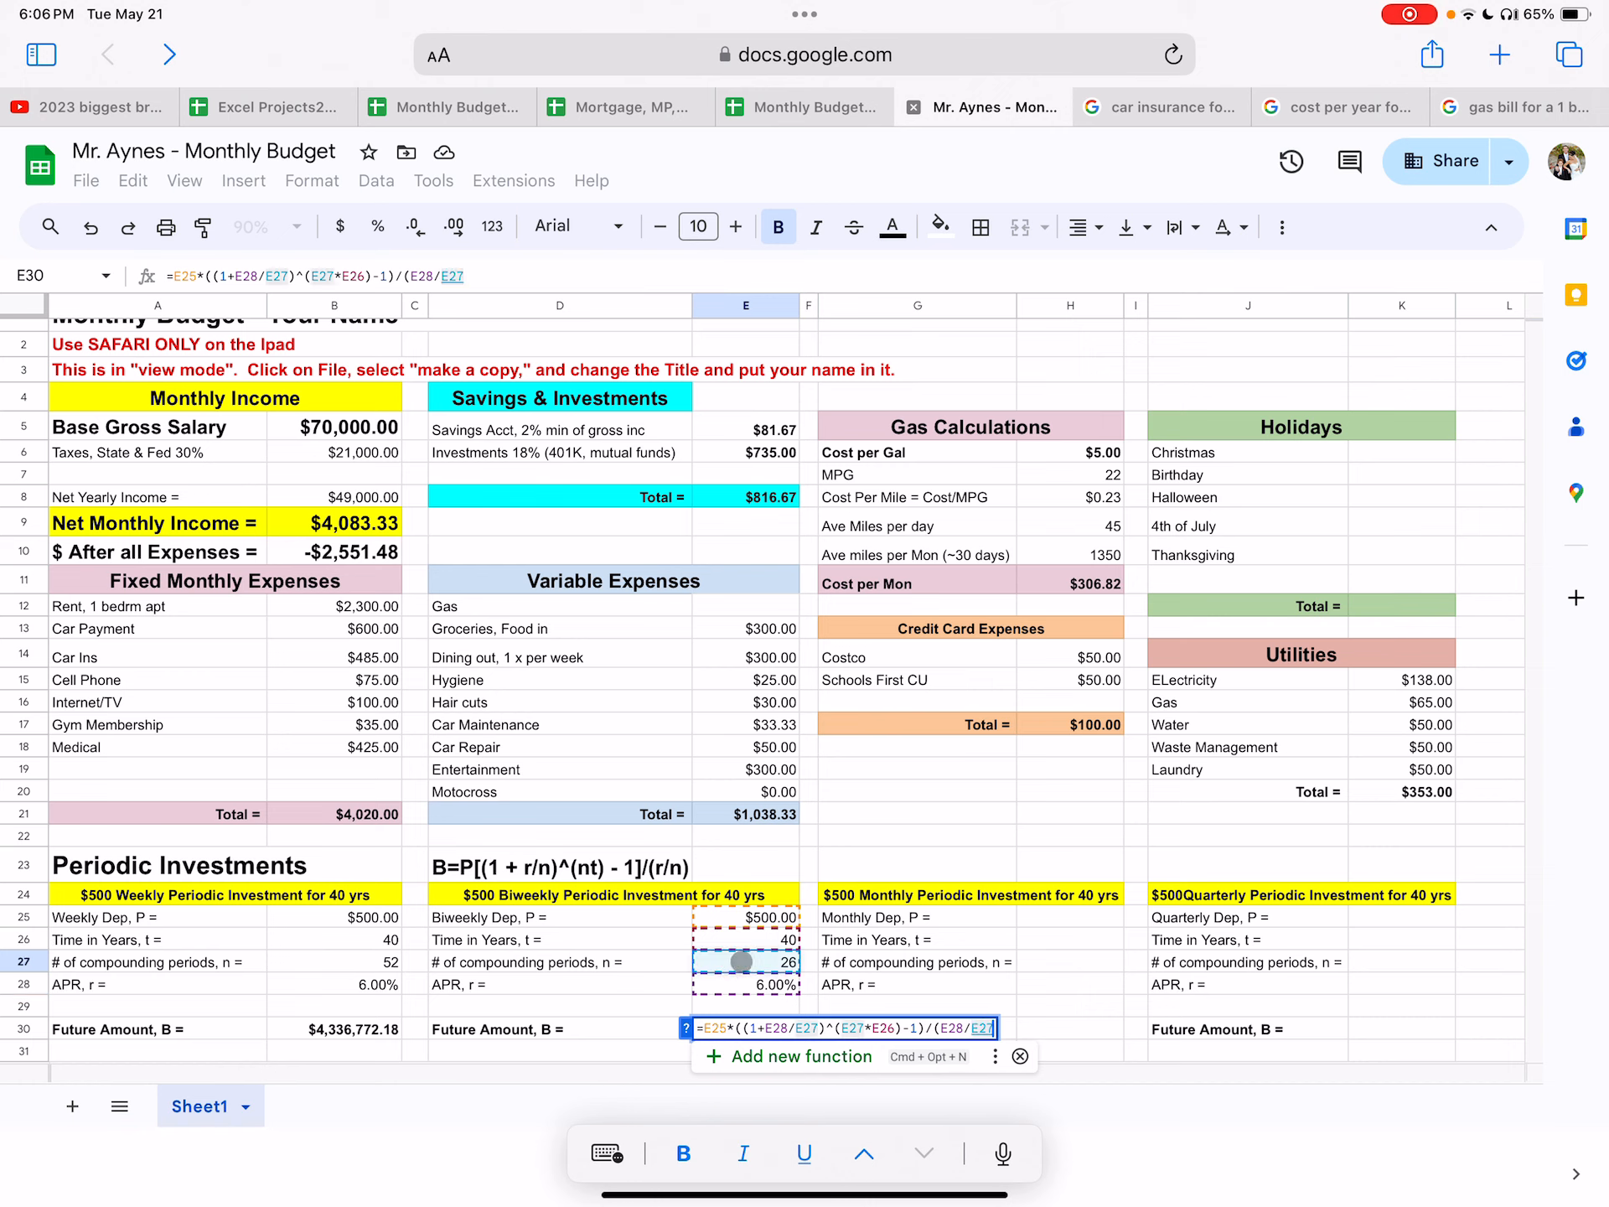
pyautogui.press('Return')
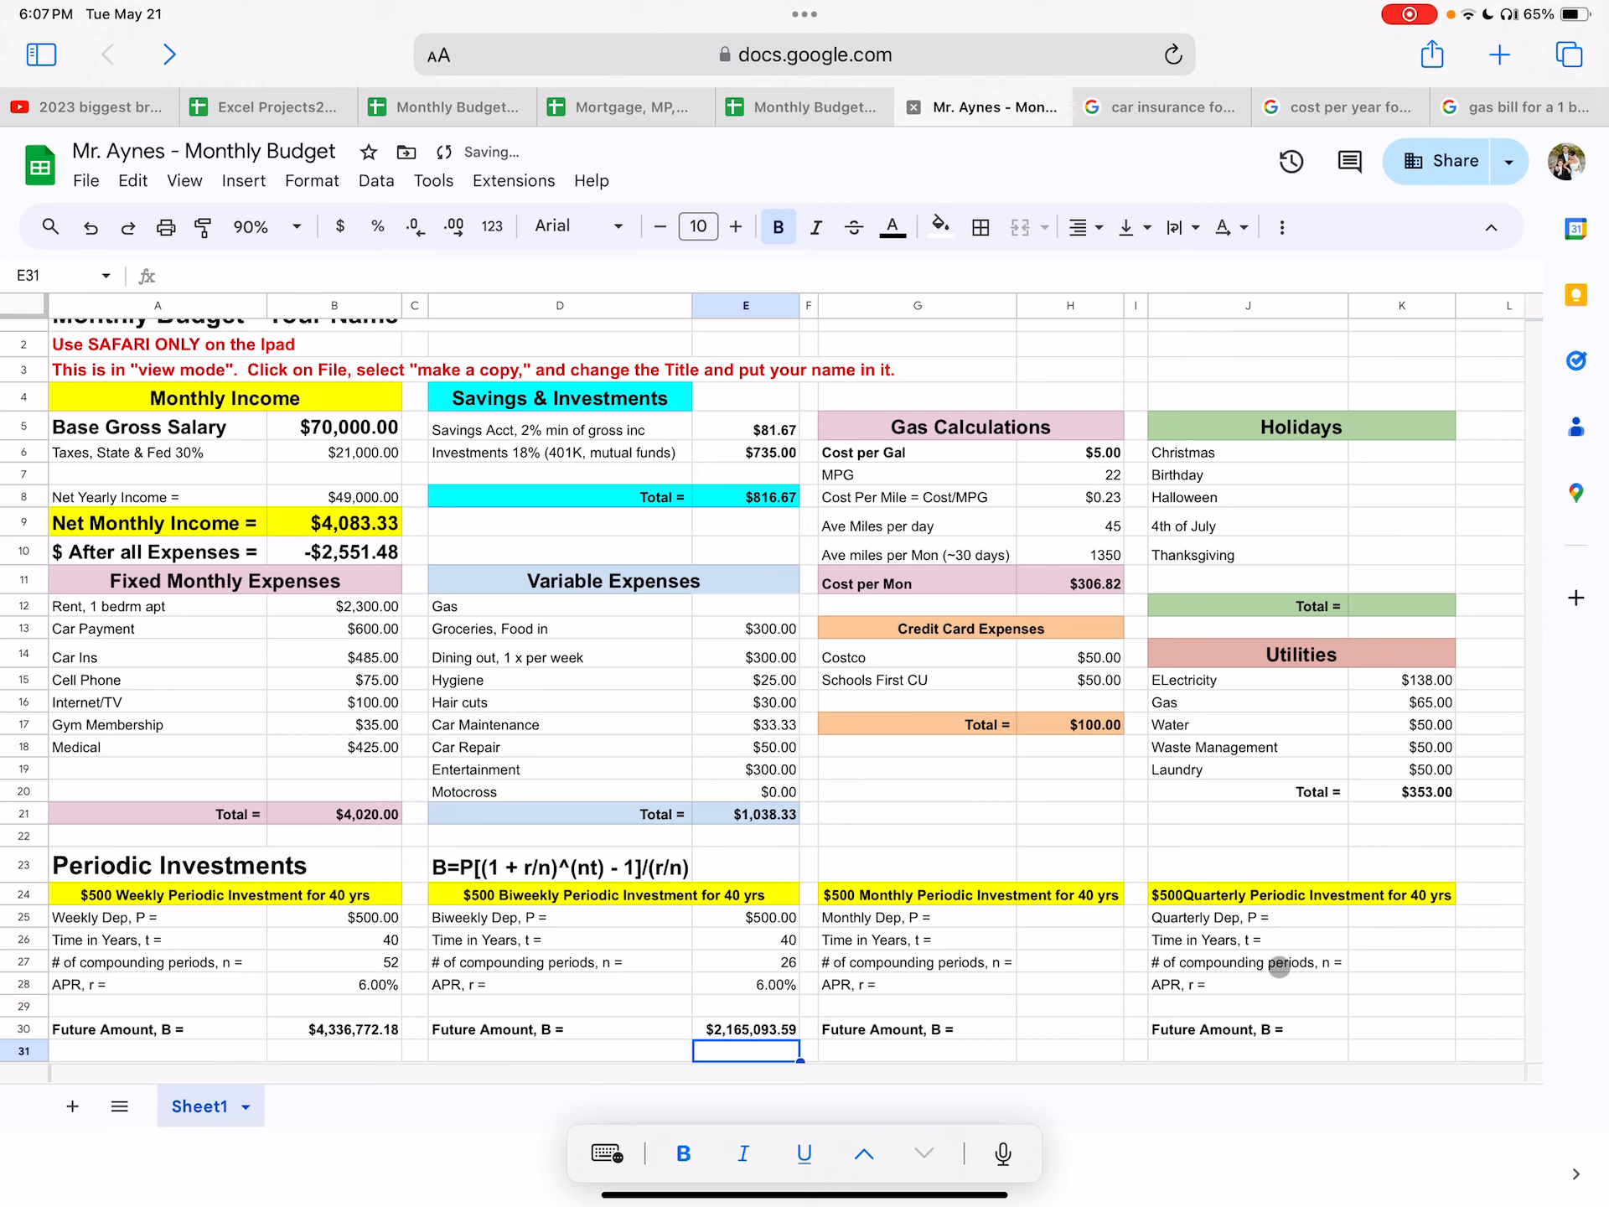
pyautogui.click(1078, 915)
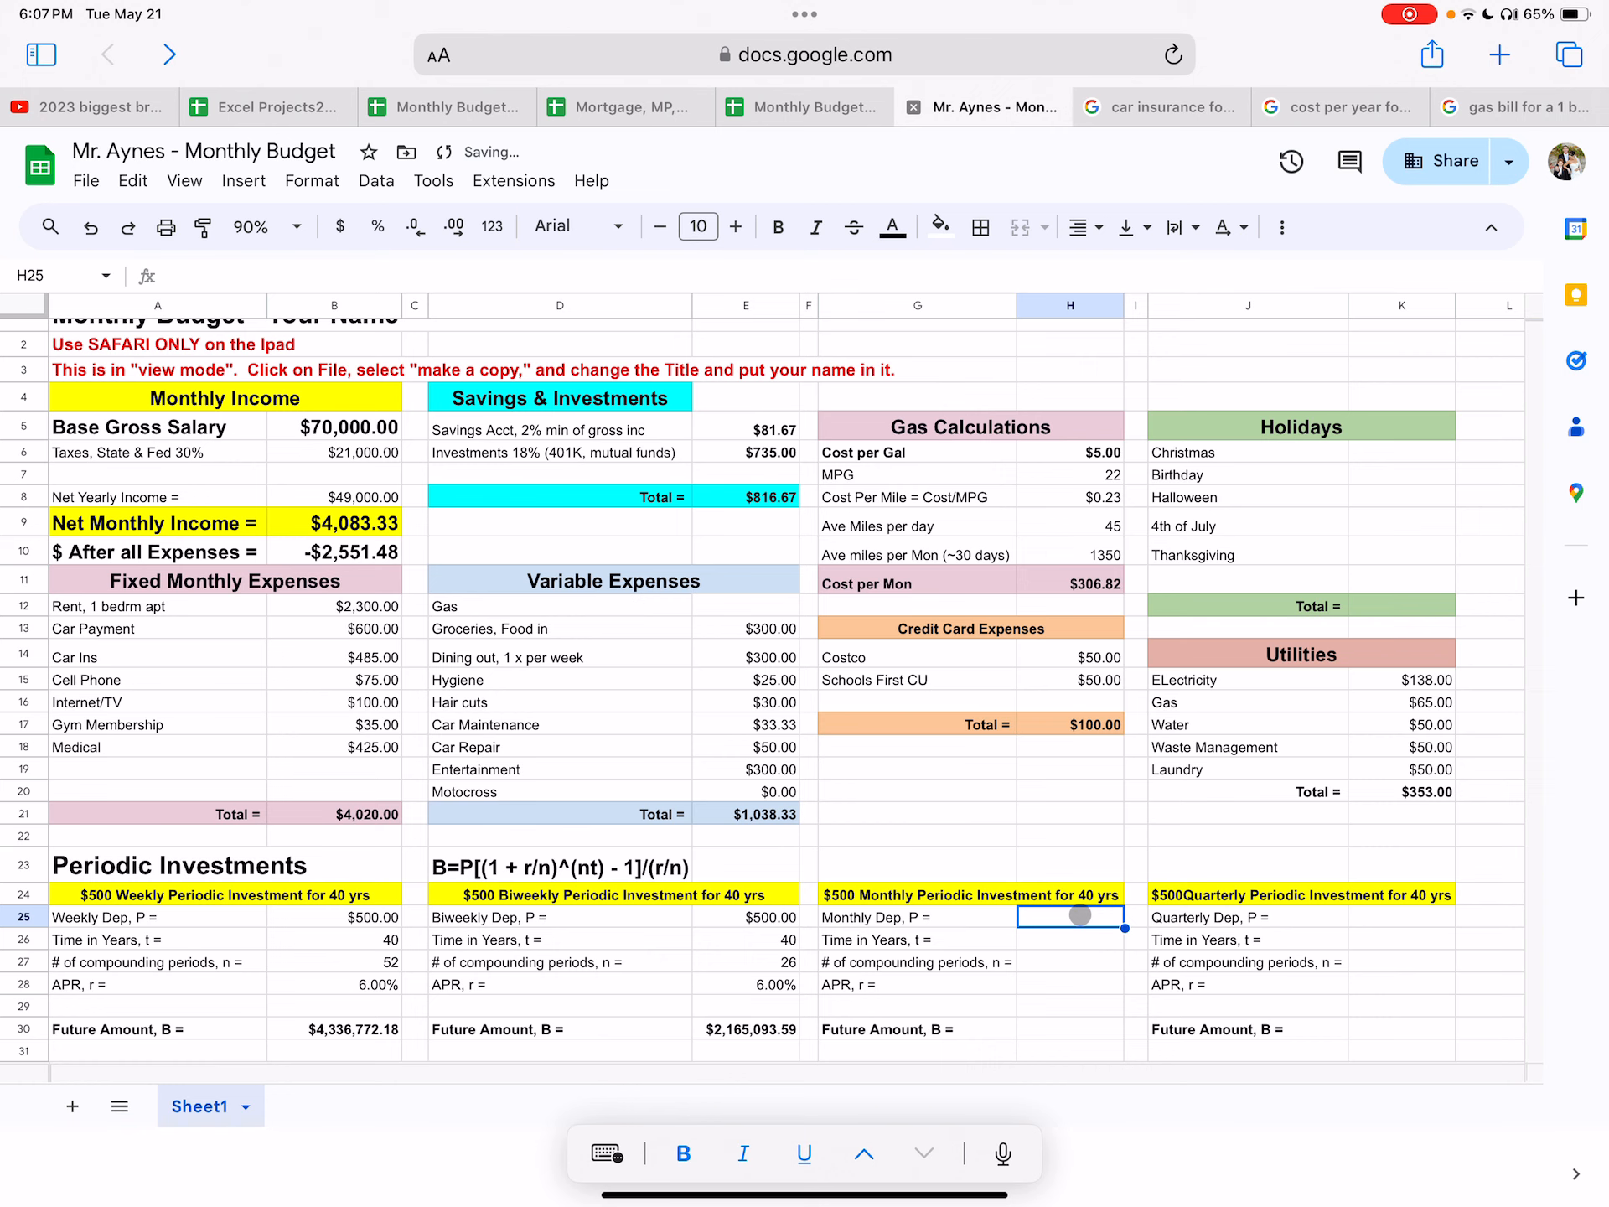
pyautogui.write('500')
# Enter $500.00 deposit, 40 years, 12 periods and 6% APR for the monthly investment.
pyautogui.press('Return')
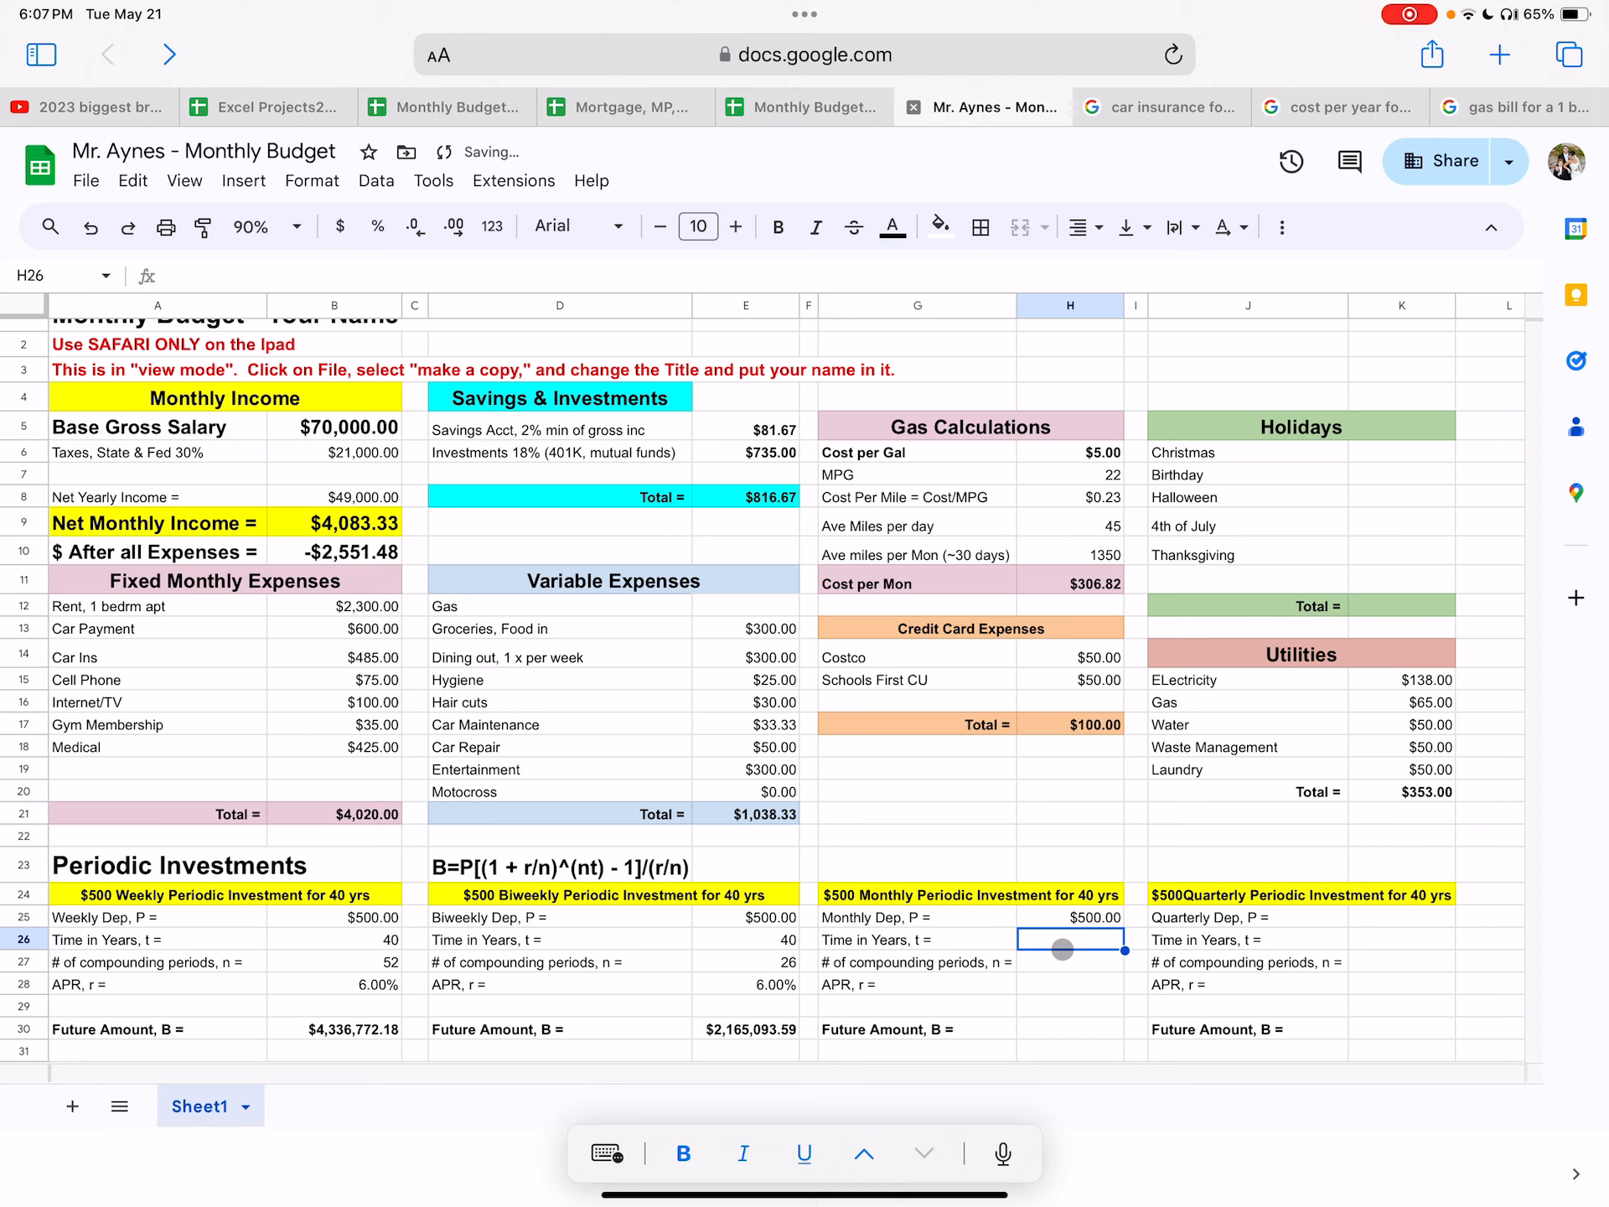
pyautogui.write('40')
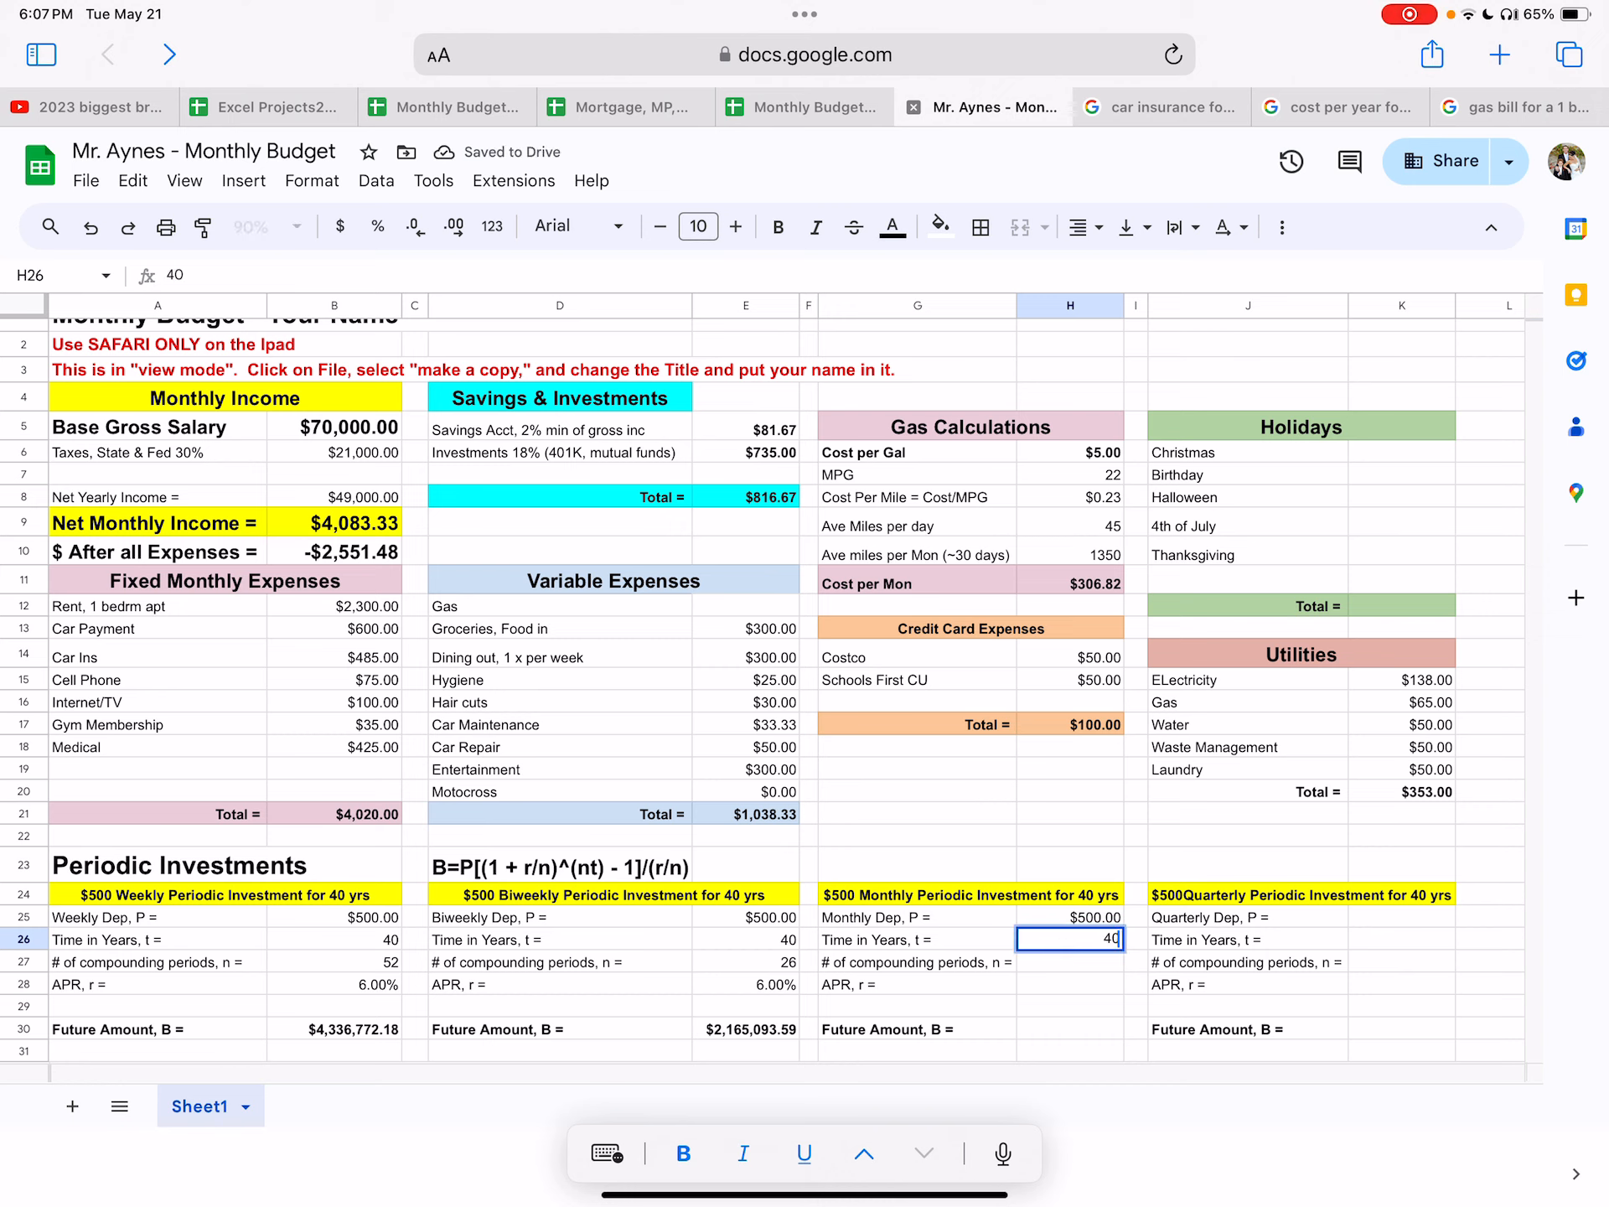
pyautogui.press('Return')
pyautogui.write('12')
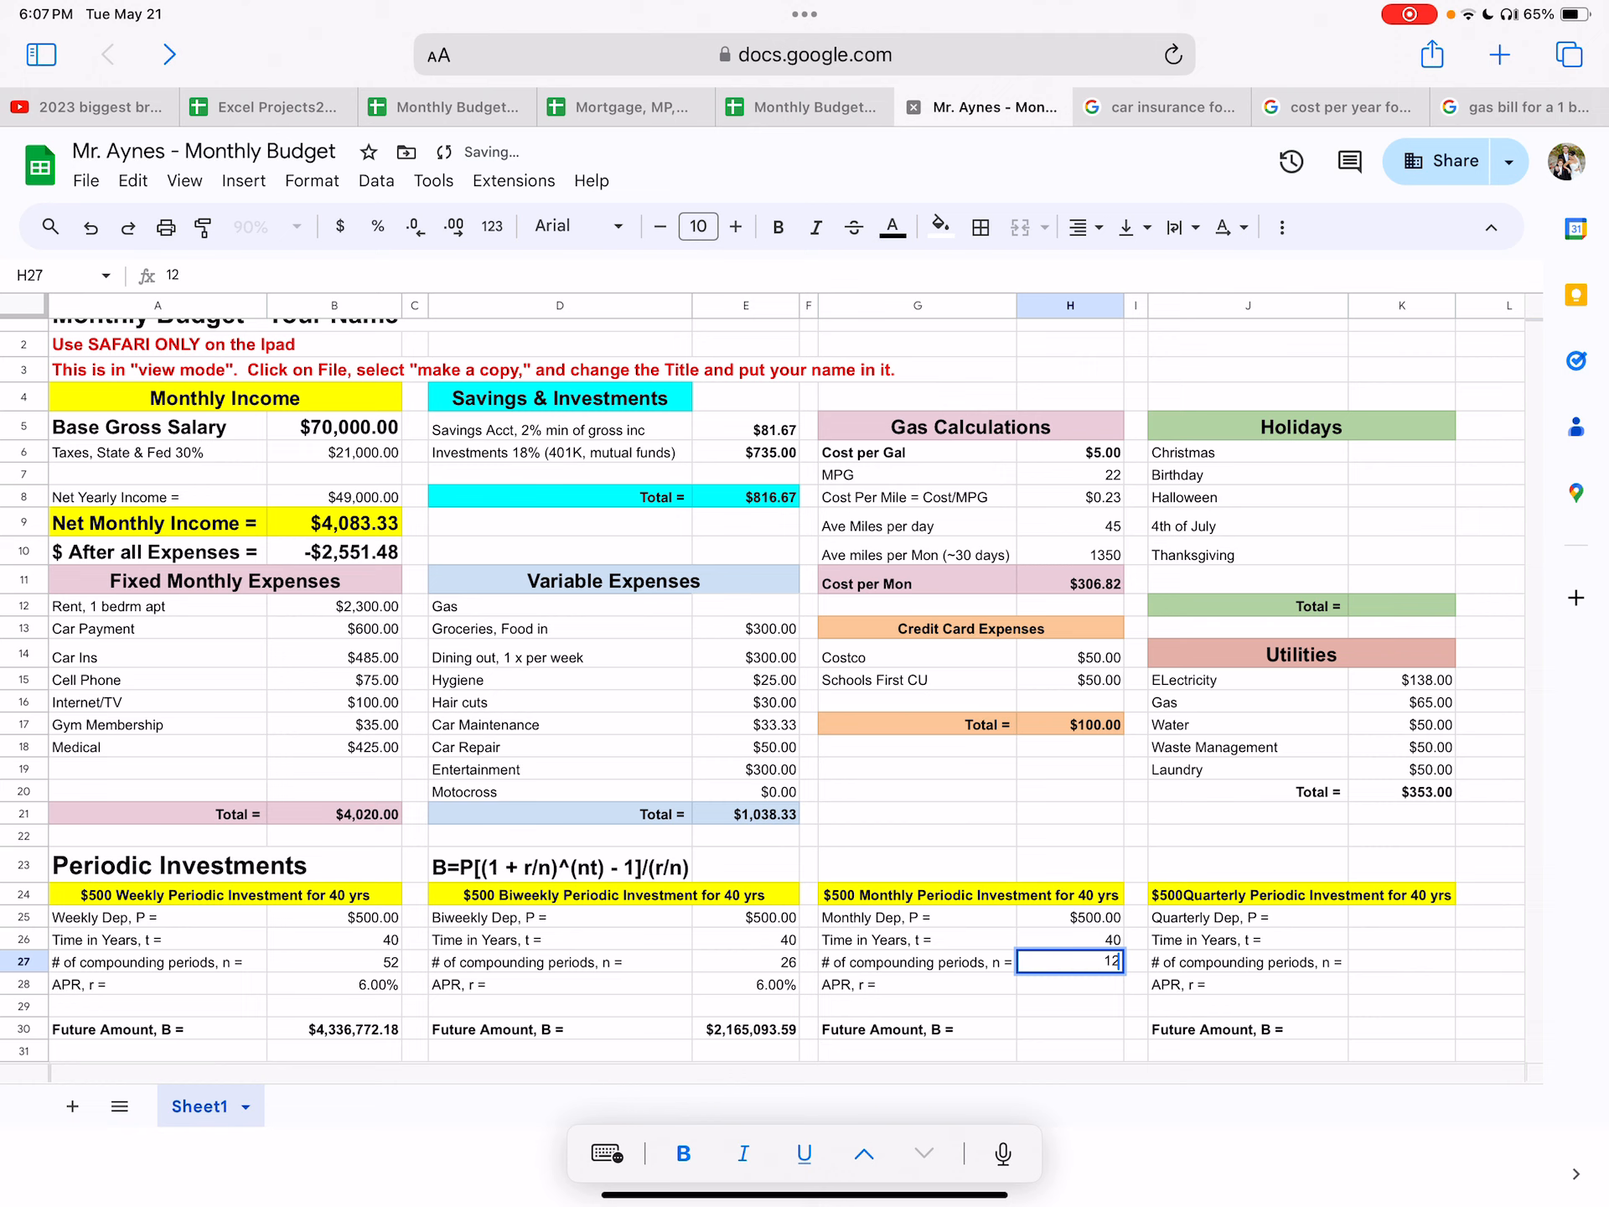
pyautogui.press('Return')
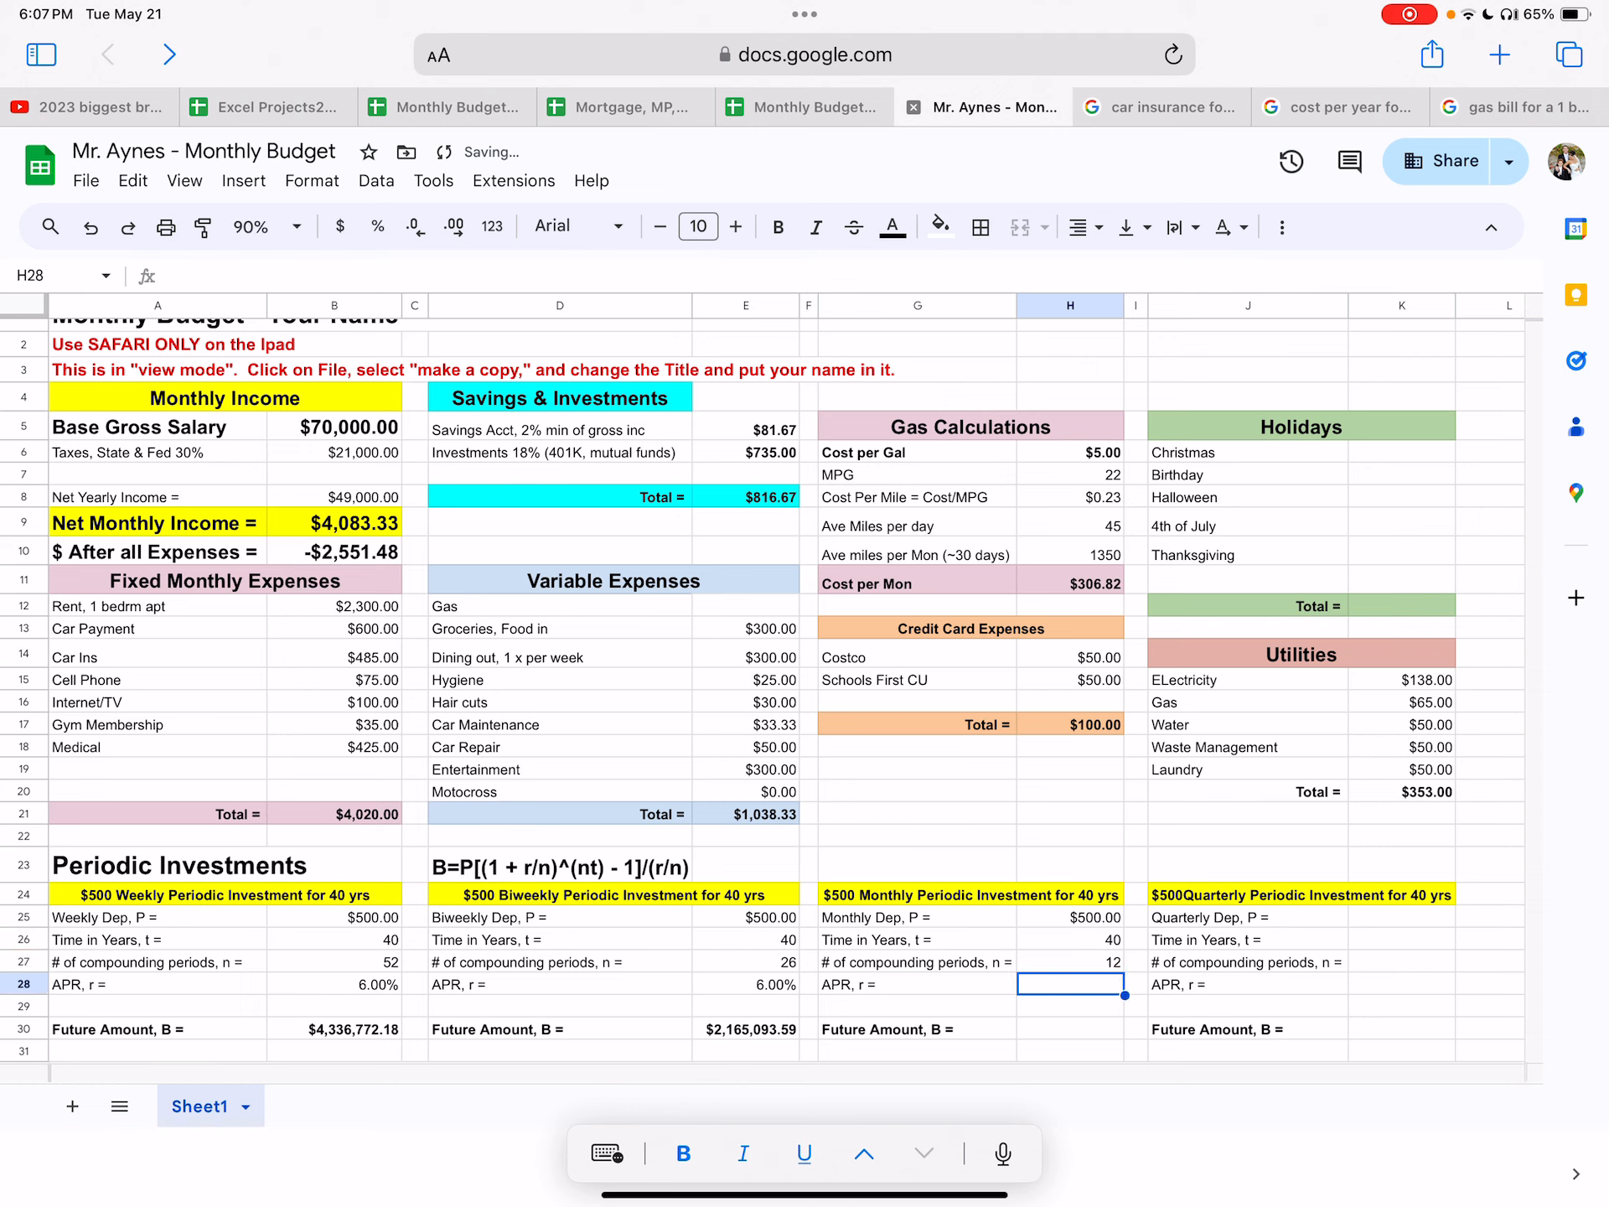
pyautogui.write('6%')
pyautogui.press('Return')
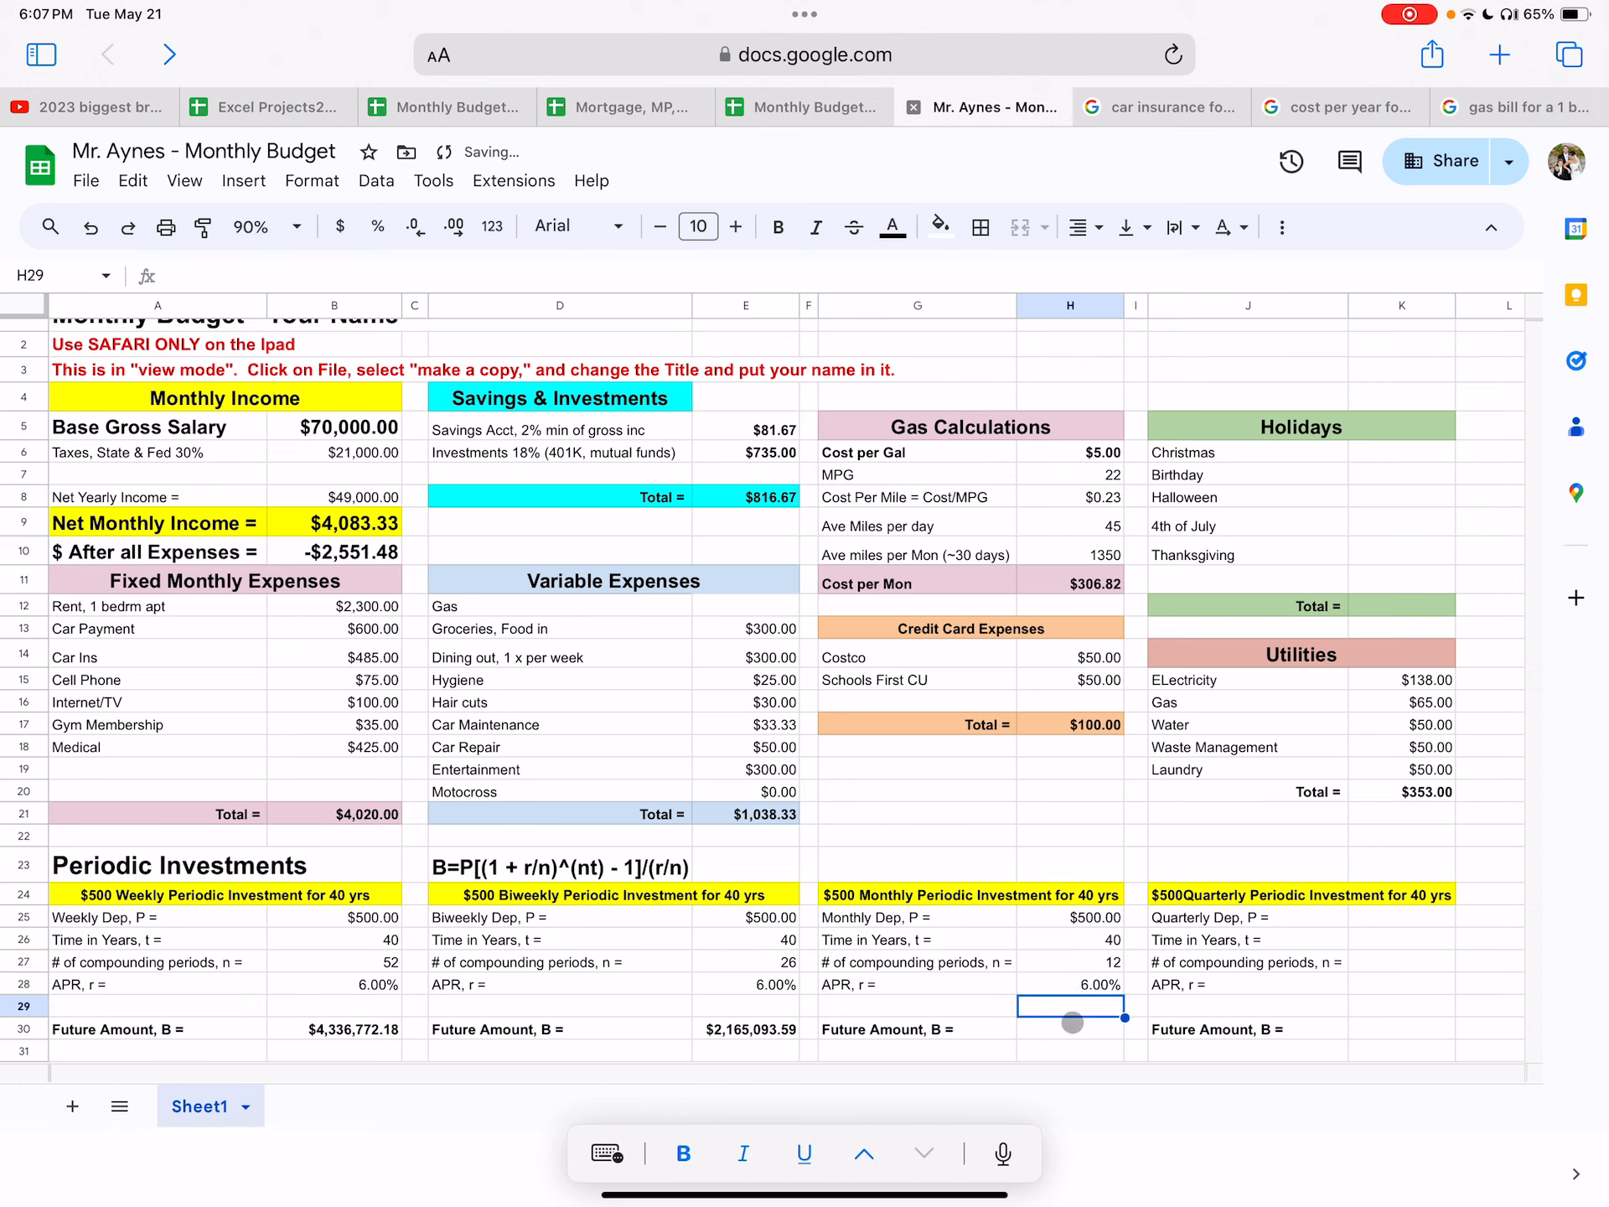
pyautogui.click(1073, 1028)
pyautogui.write('=')
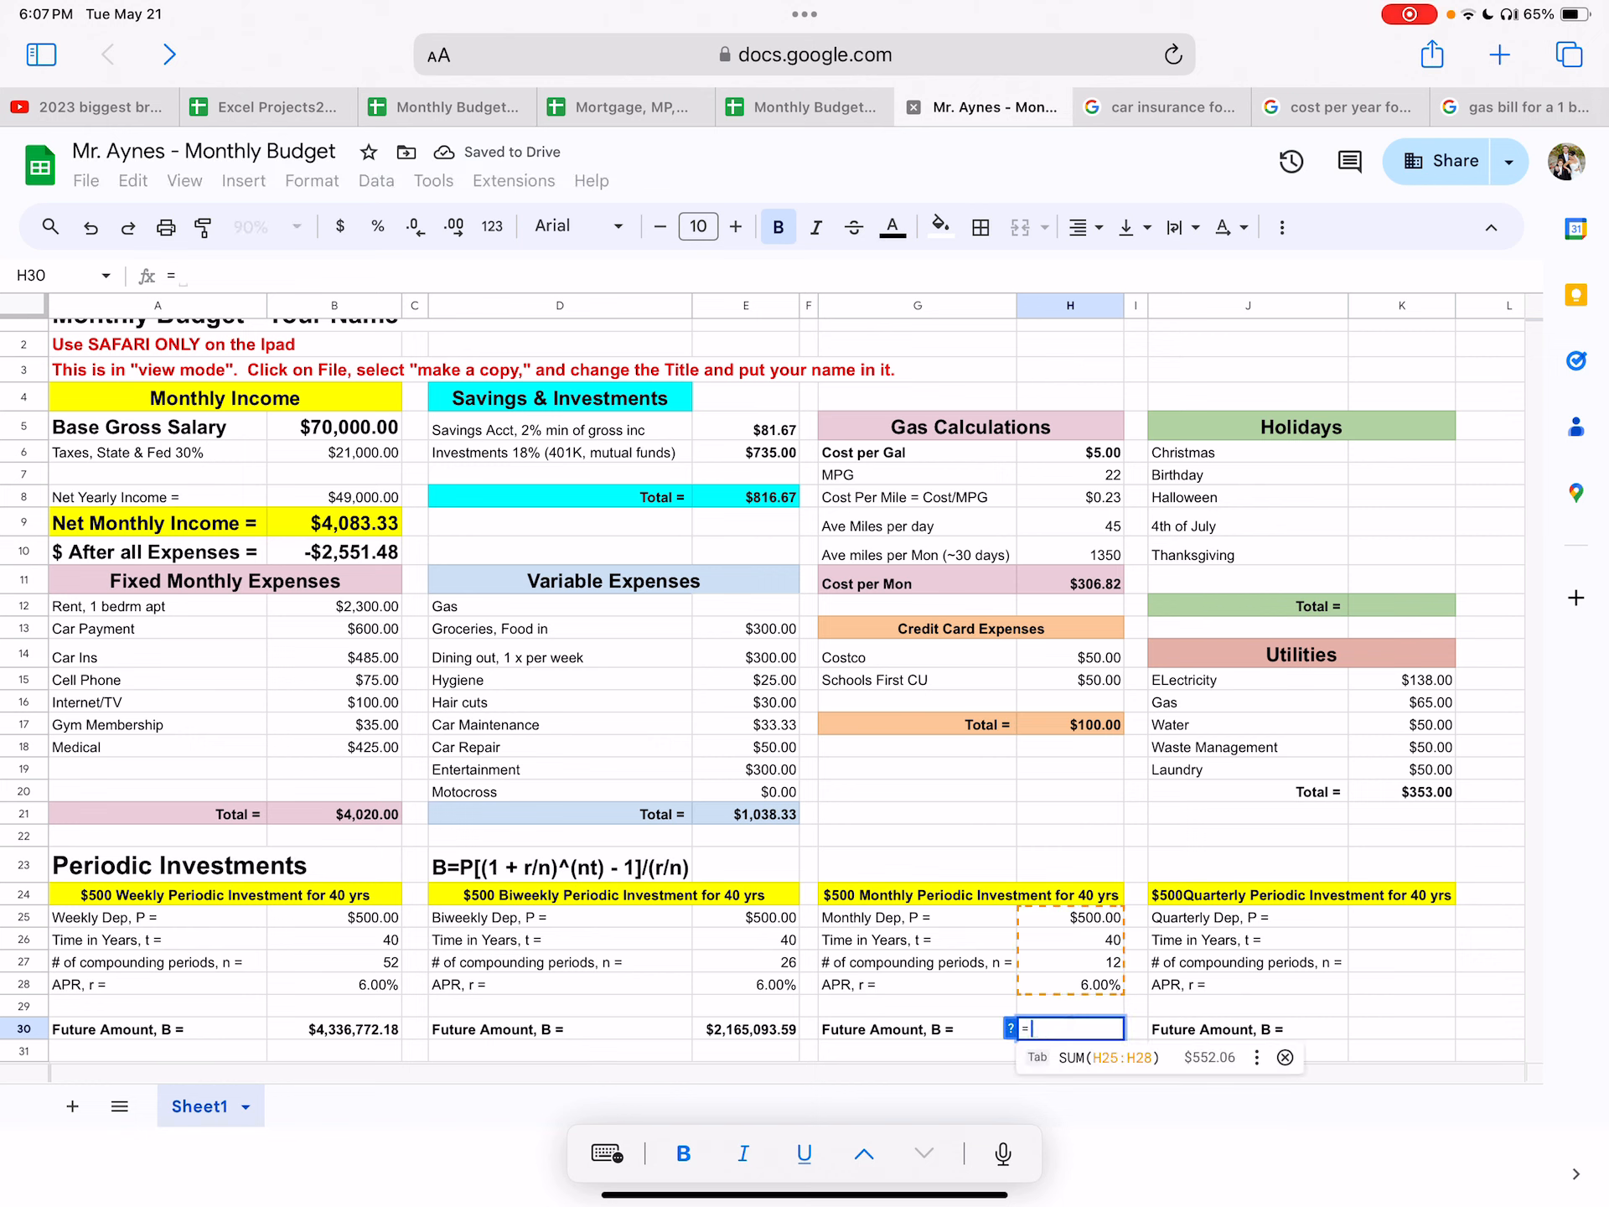
# Enter =H25*((1+H28/H27)^(H27*H26)-1)/(H28/H27) in H30, yielding $995,745.37.
pyautogui.click(1076, 914)
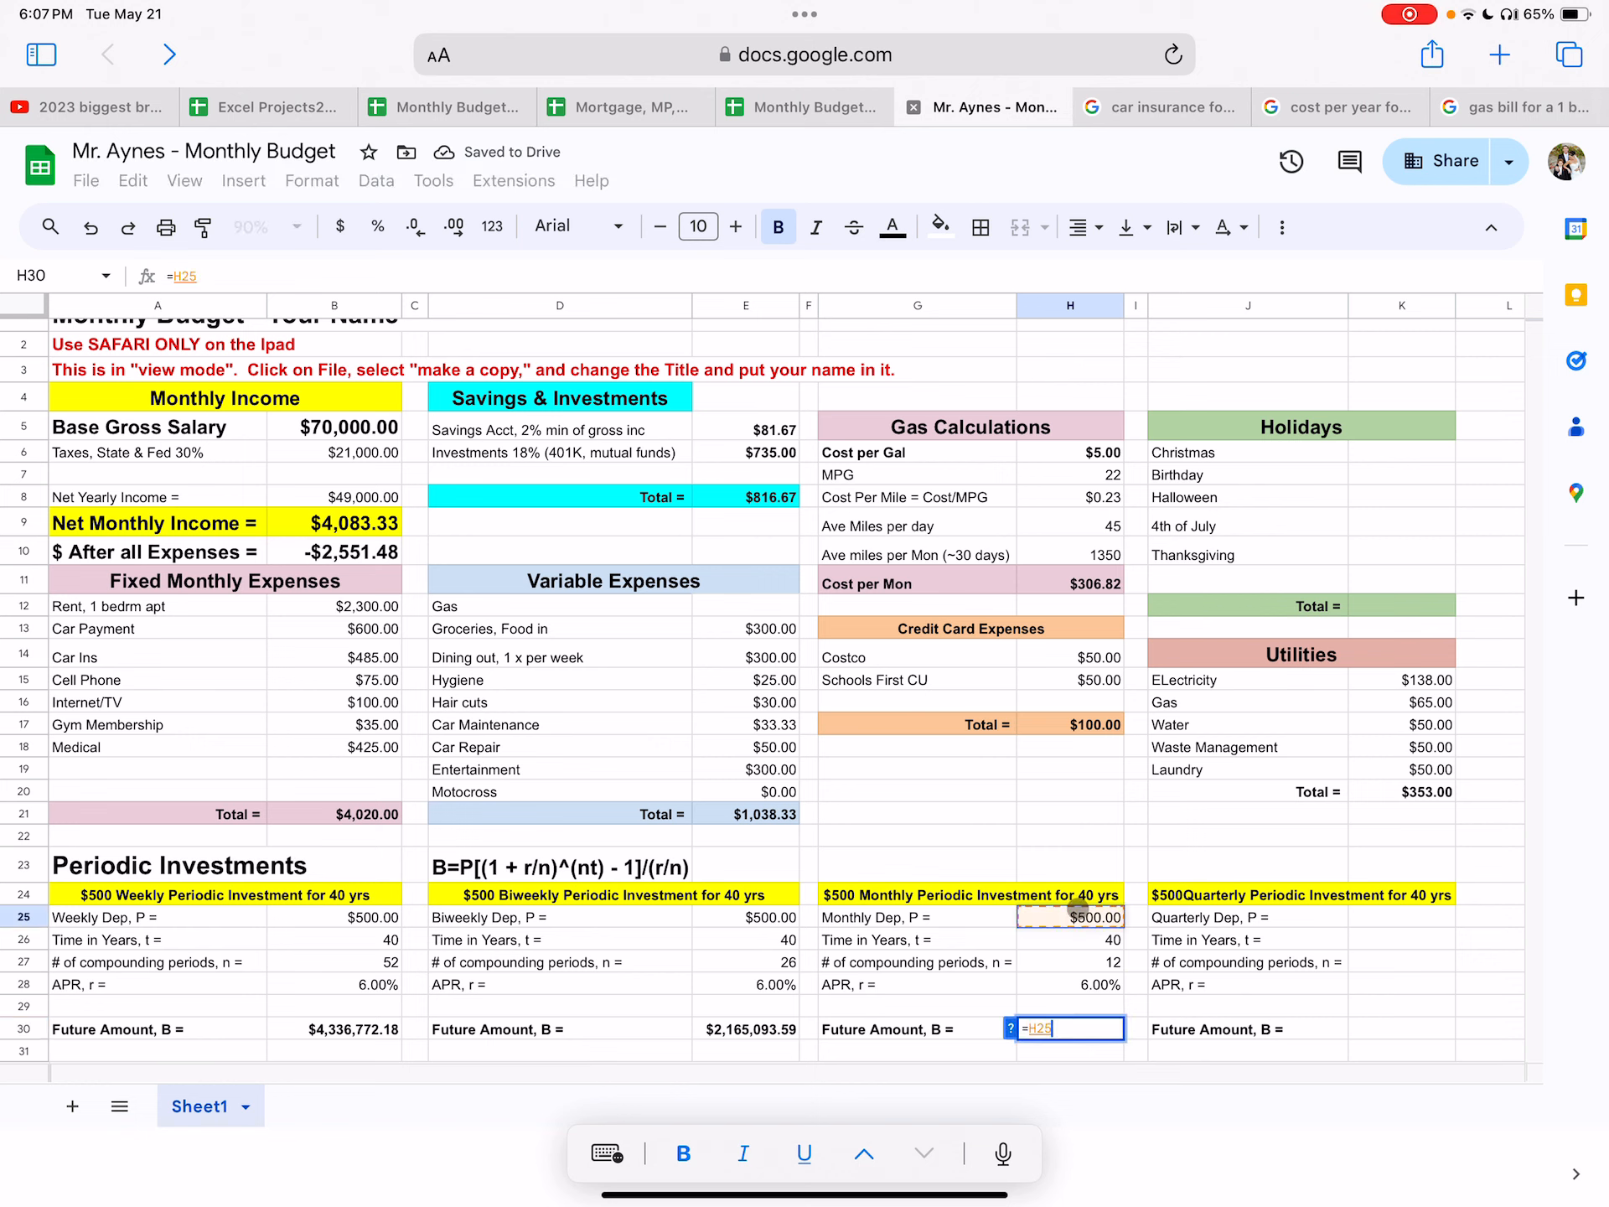
pyautogui.write('*')
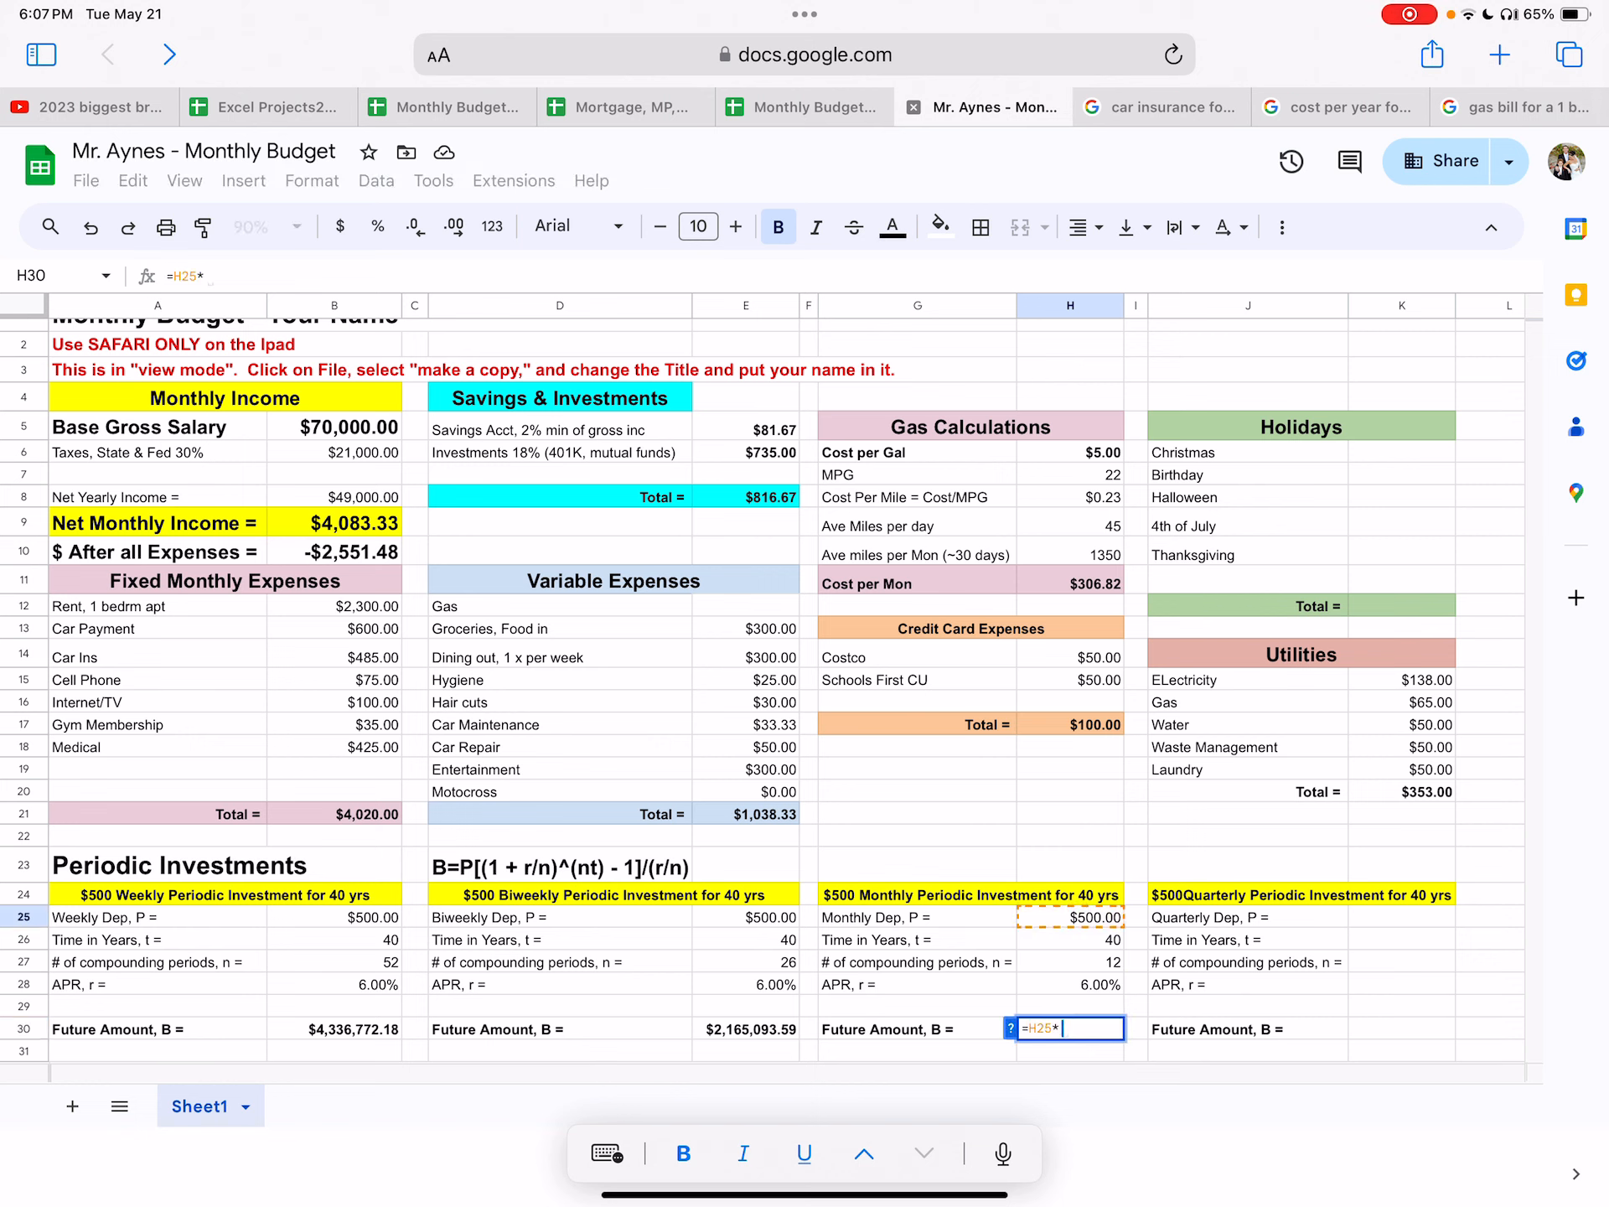
pyautogui.write('((')
pyautogui.write('1+')
pyautogui.click(1096, 986)
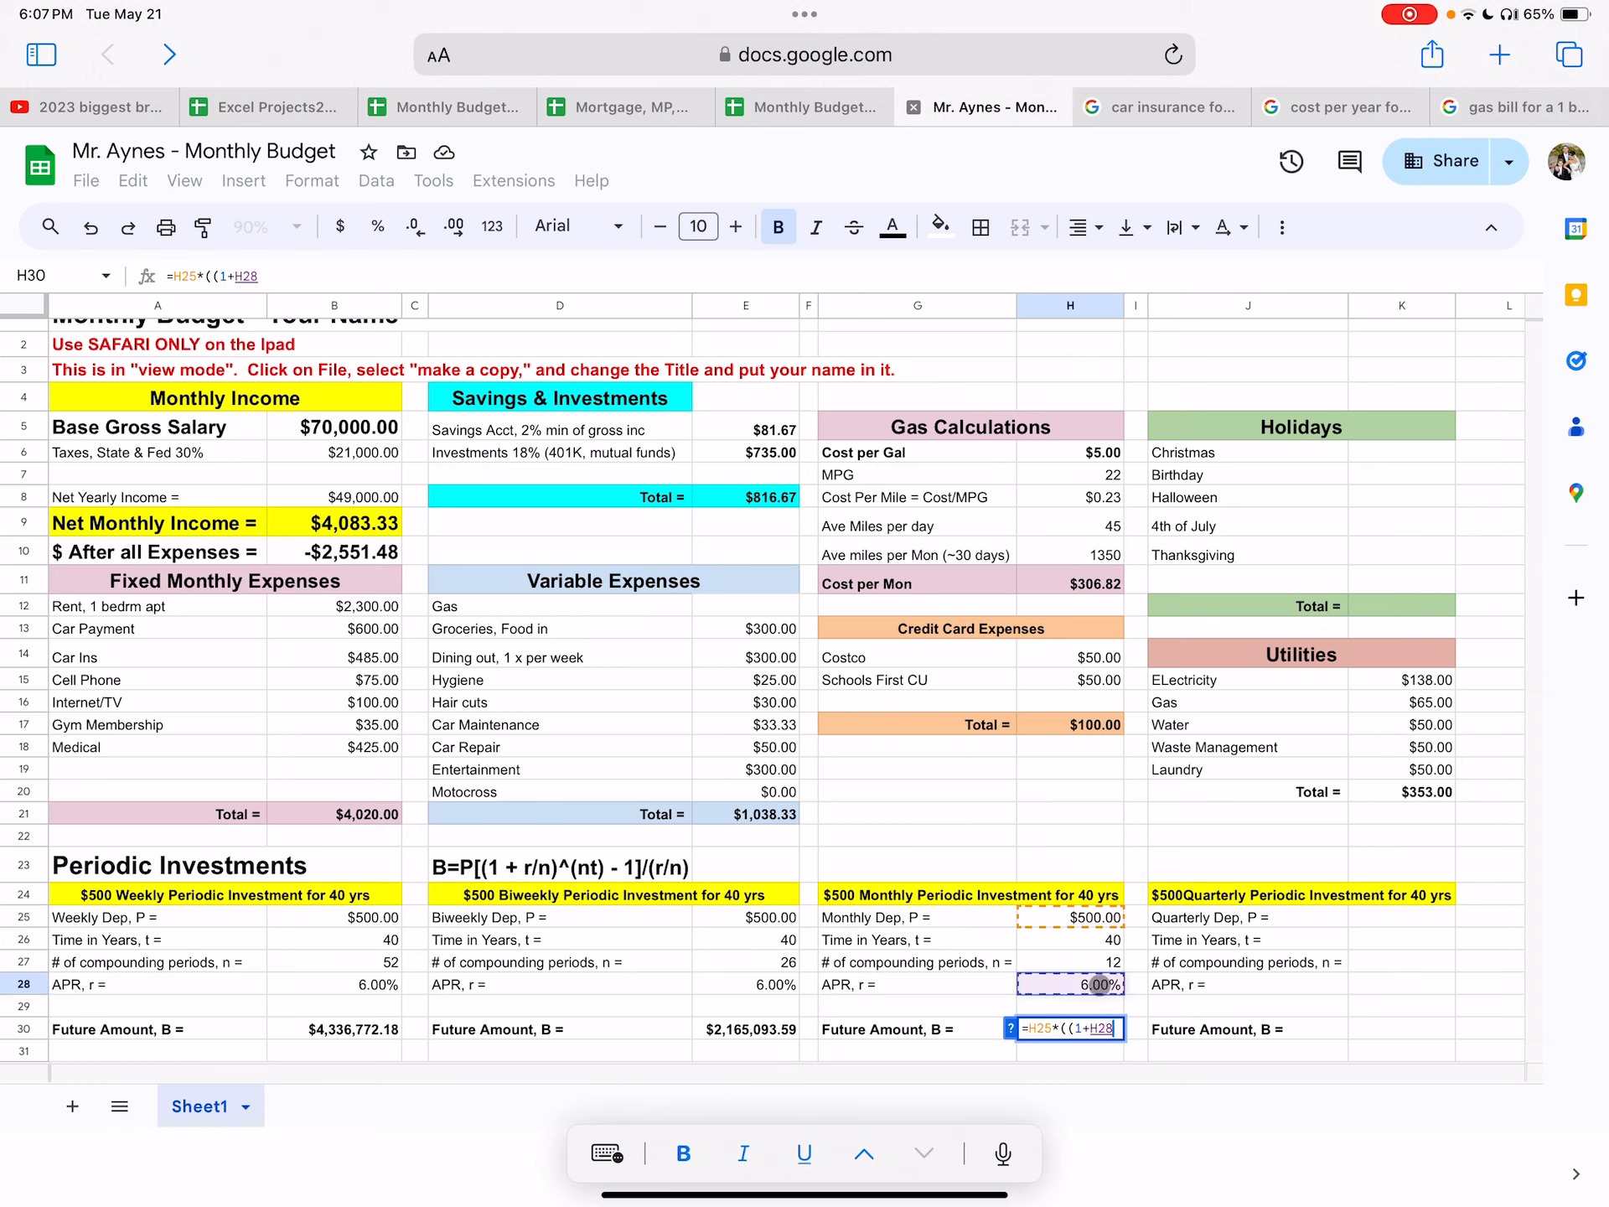
pyautogui.write('/')
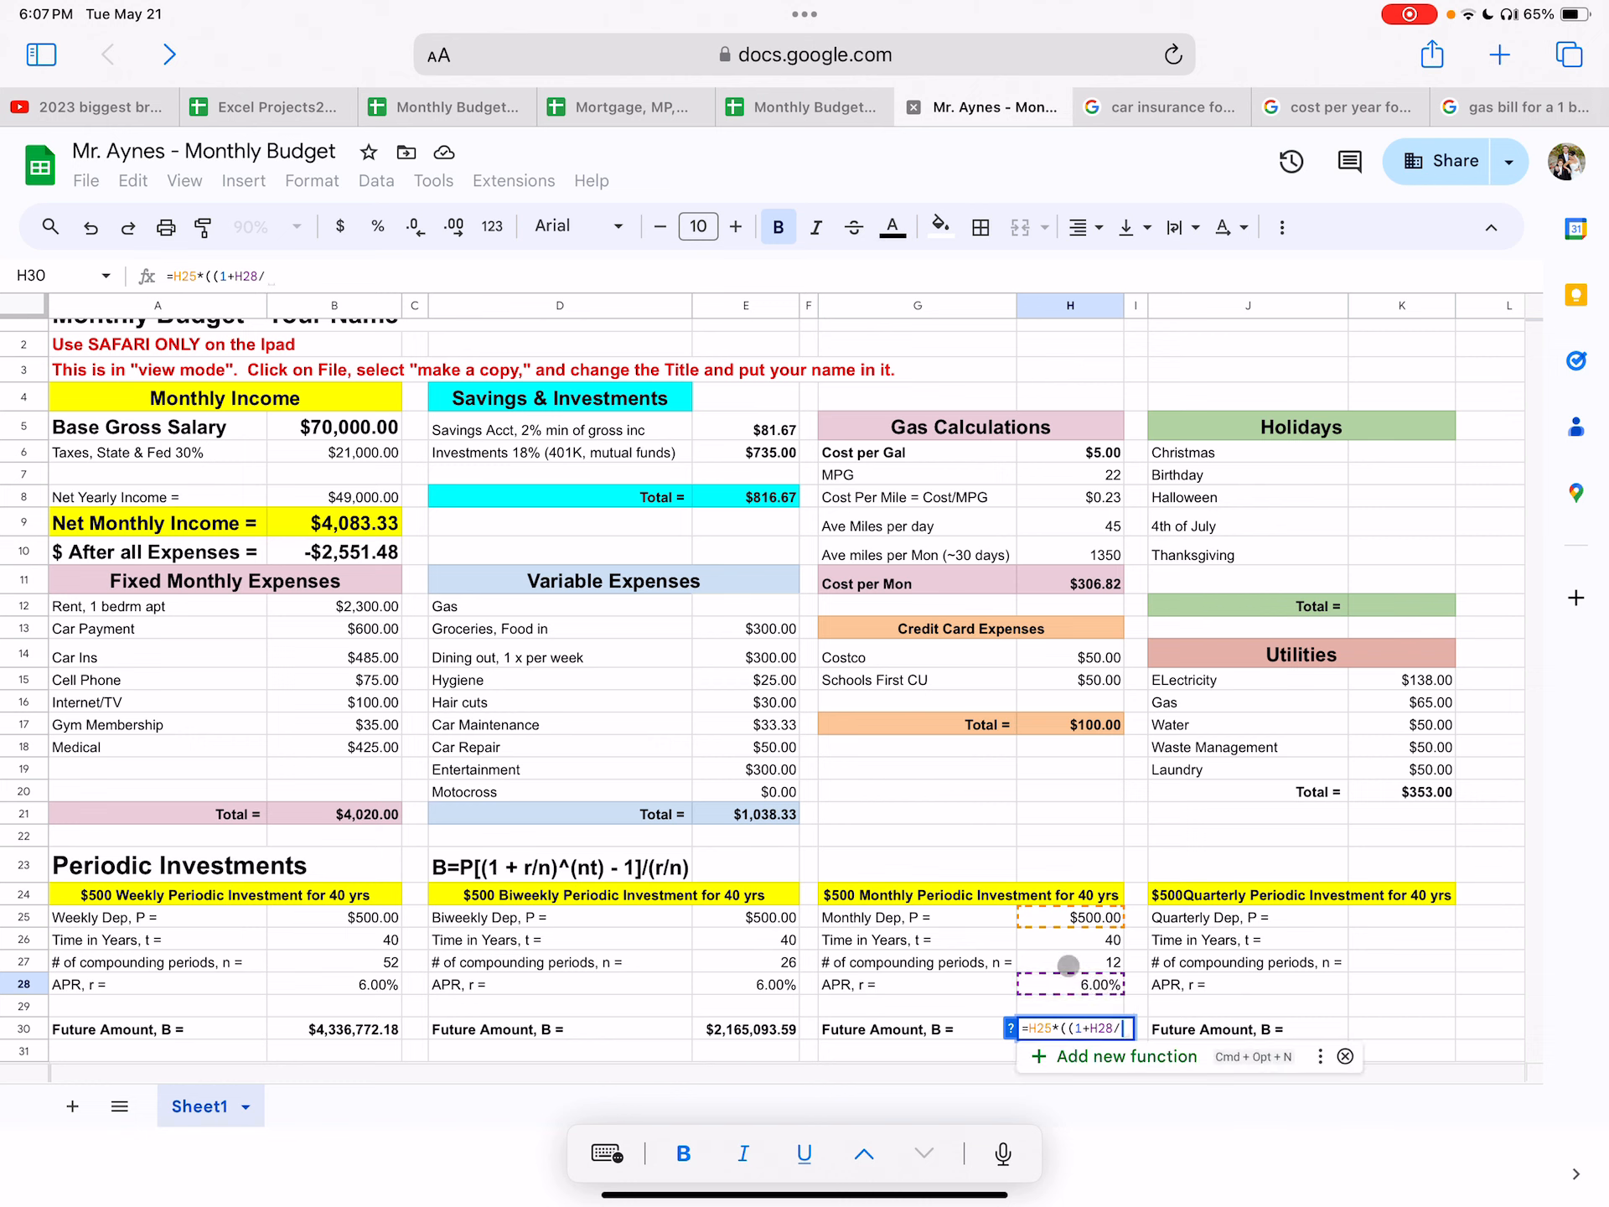
pyautogui.click(1081, 964)
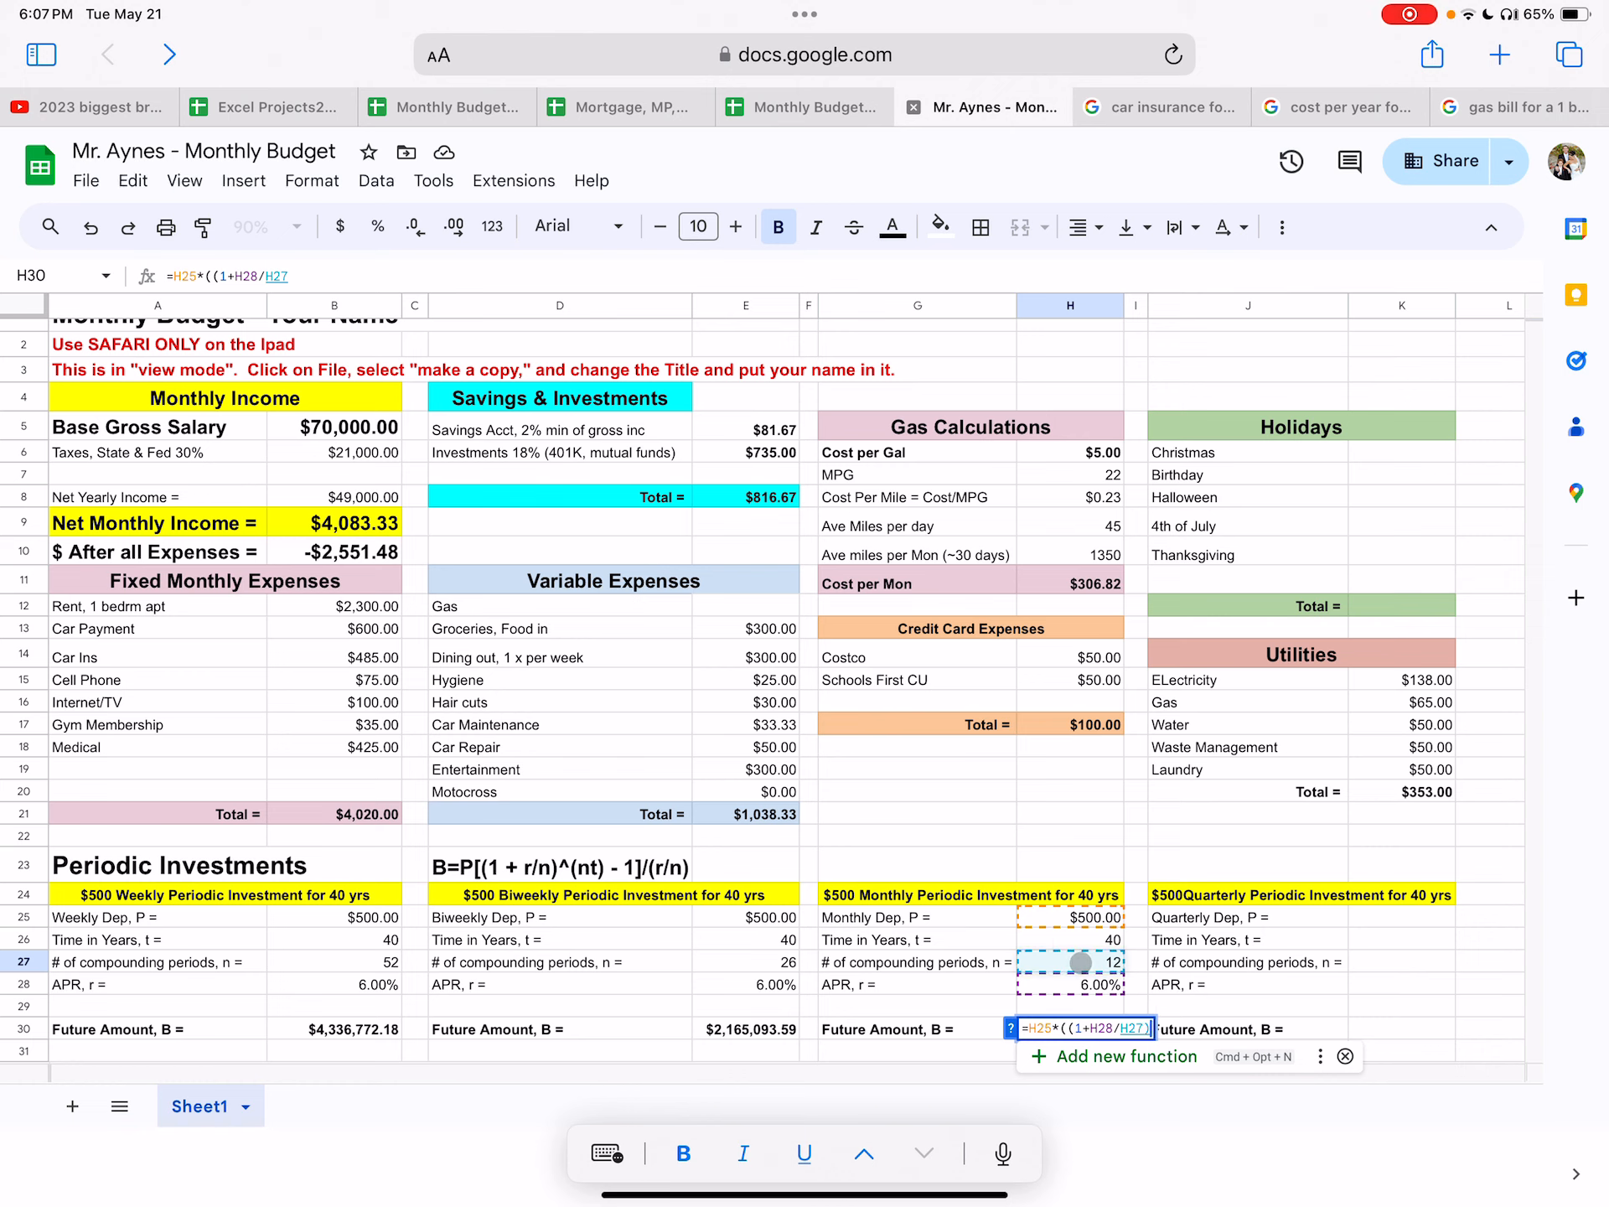
pyautogui.write(')^')
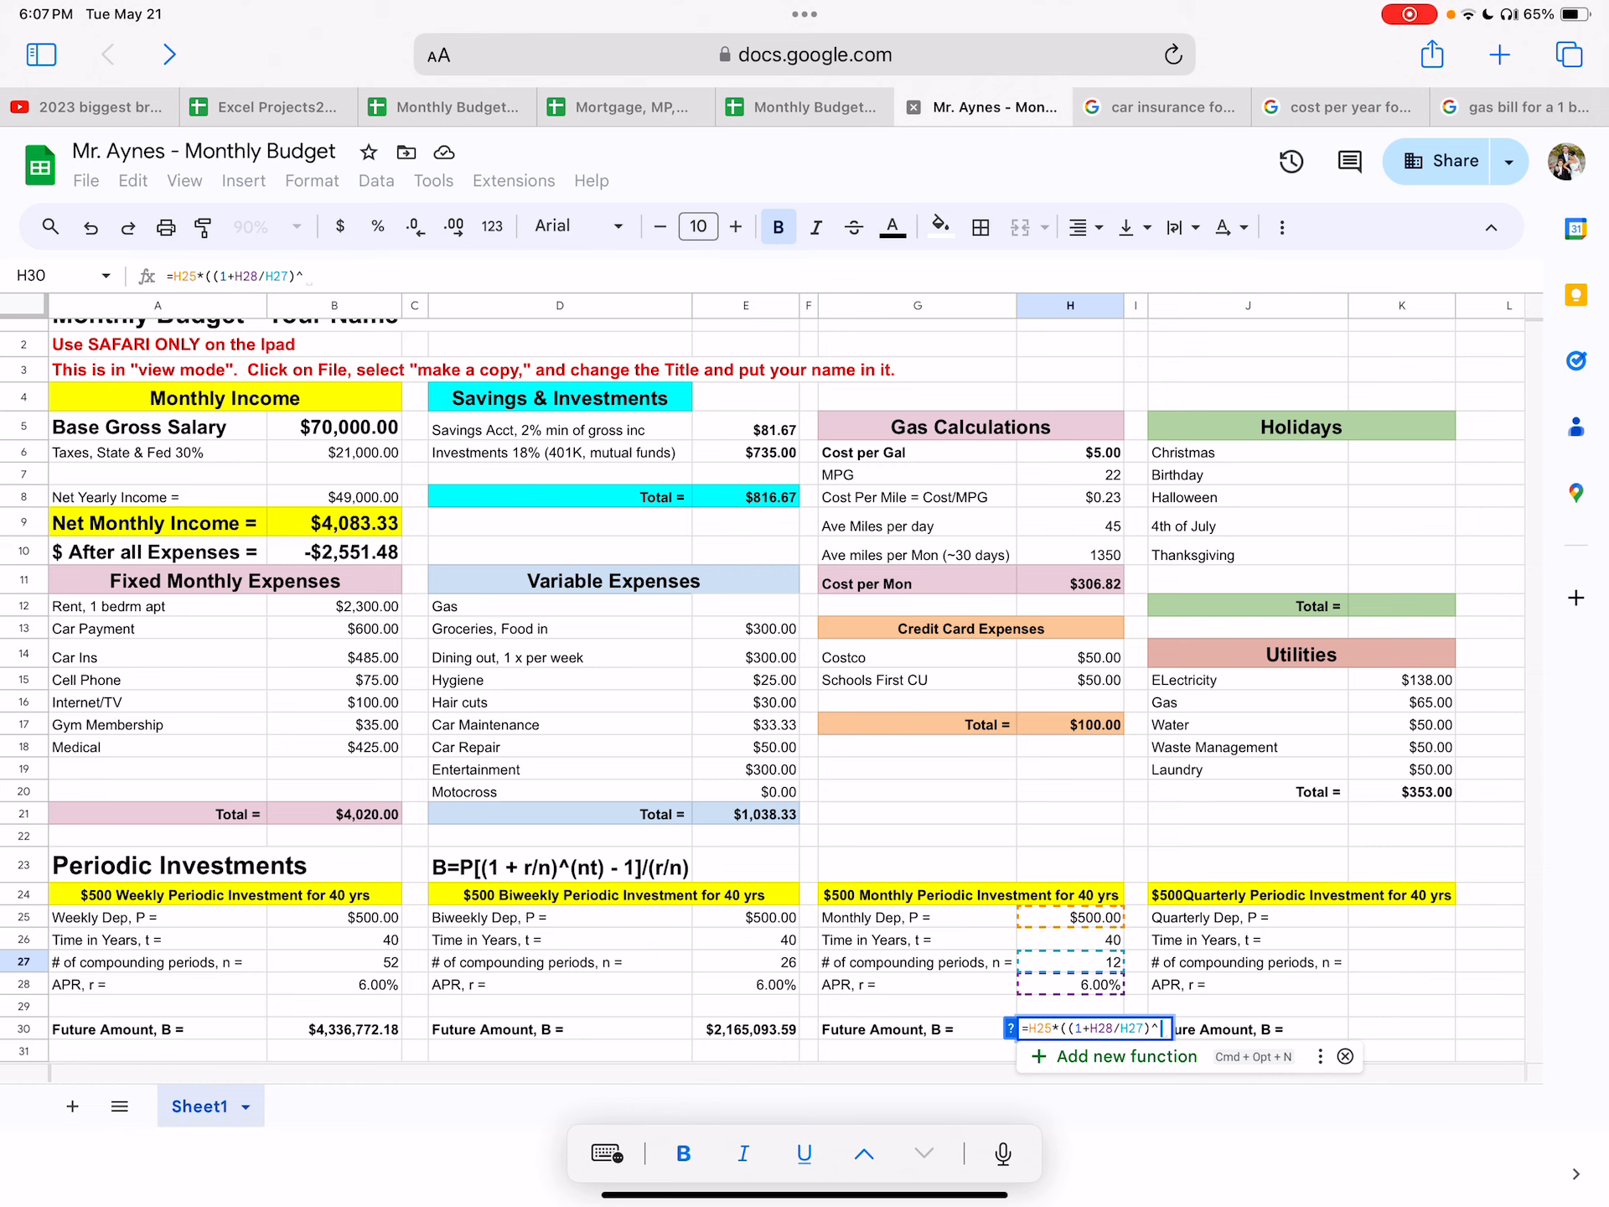
pyautogui.write(' (')
pyautogui.click(1072, 961)
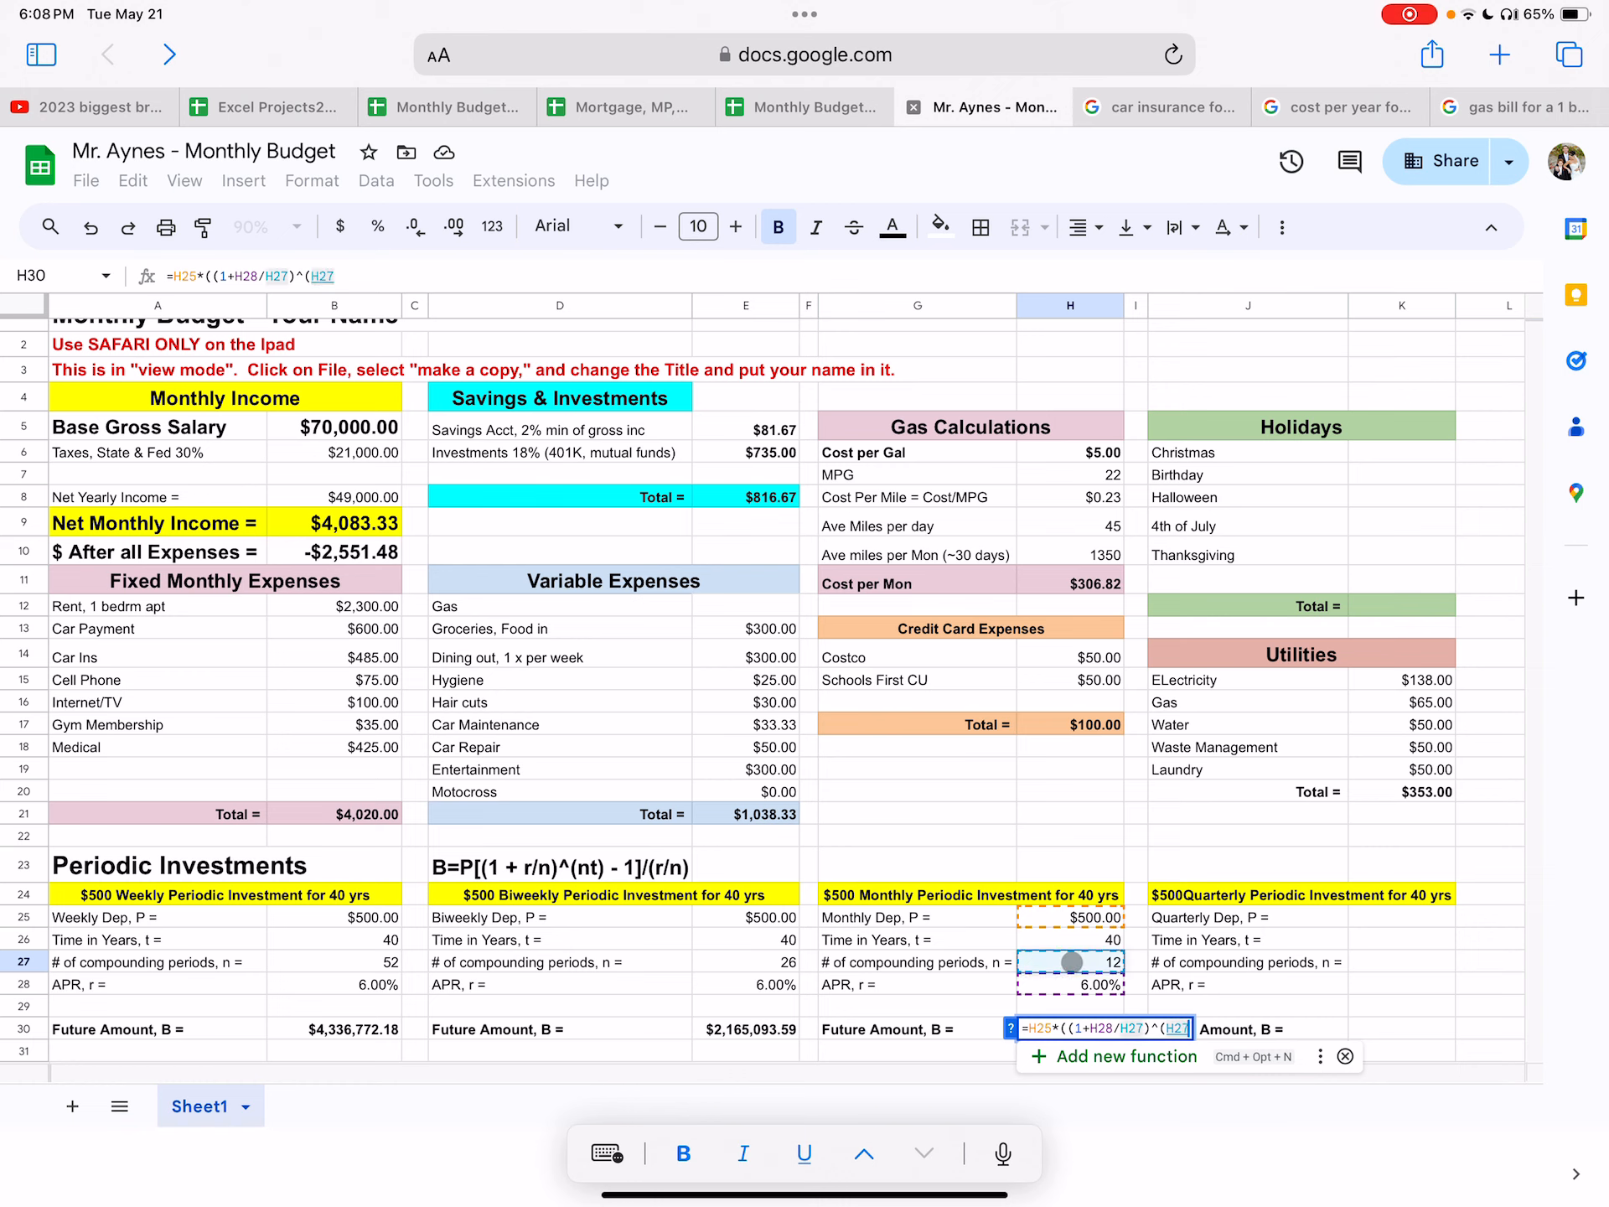
pyautogui.write('*')
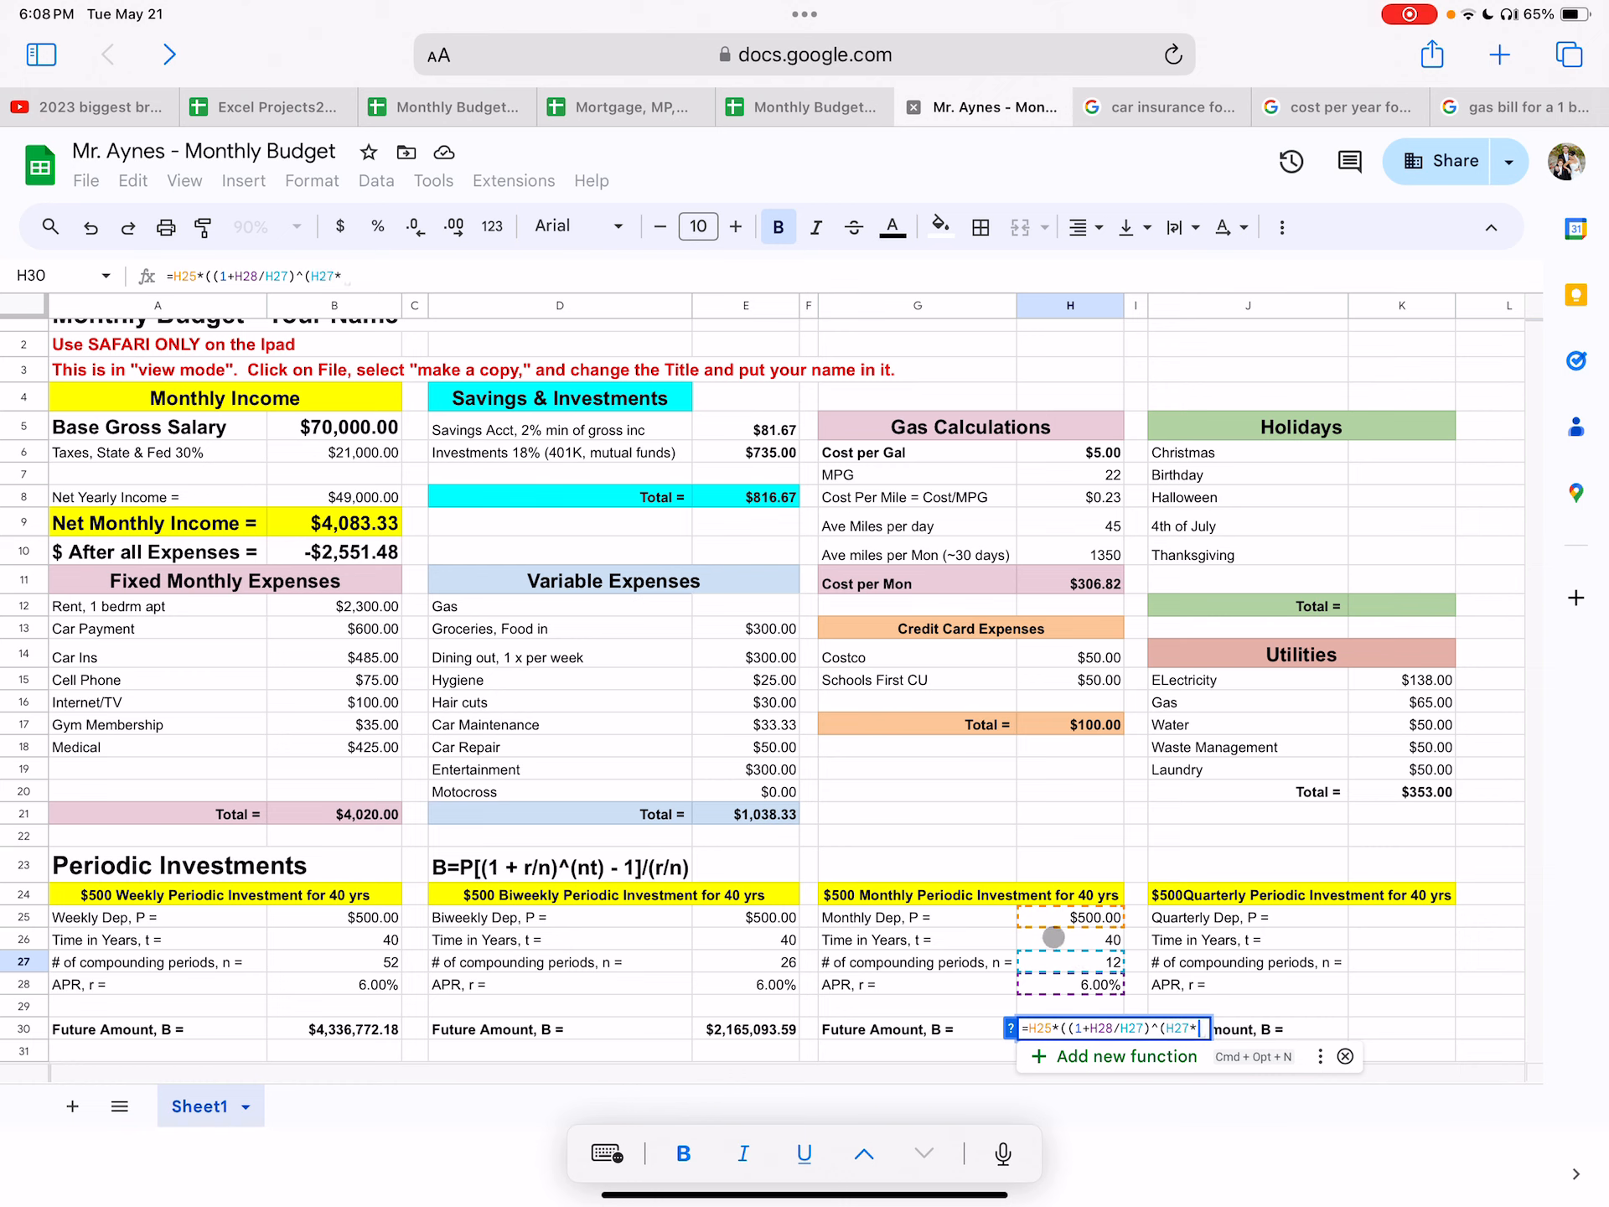
pyautogui.click(1053, 939)
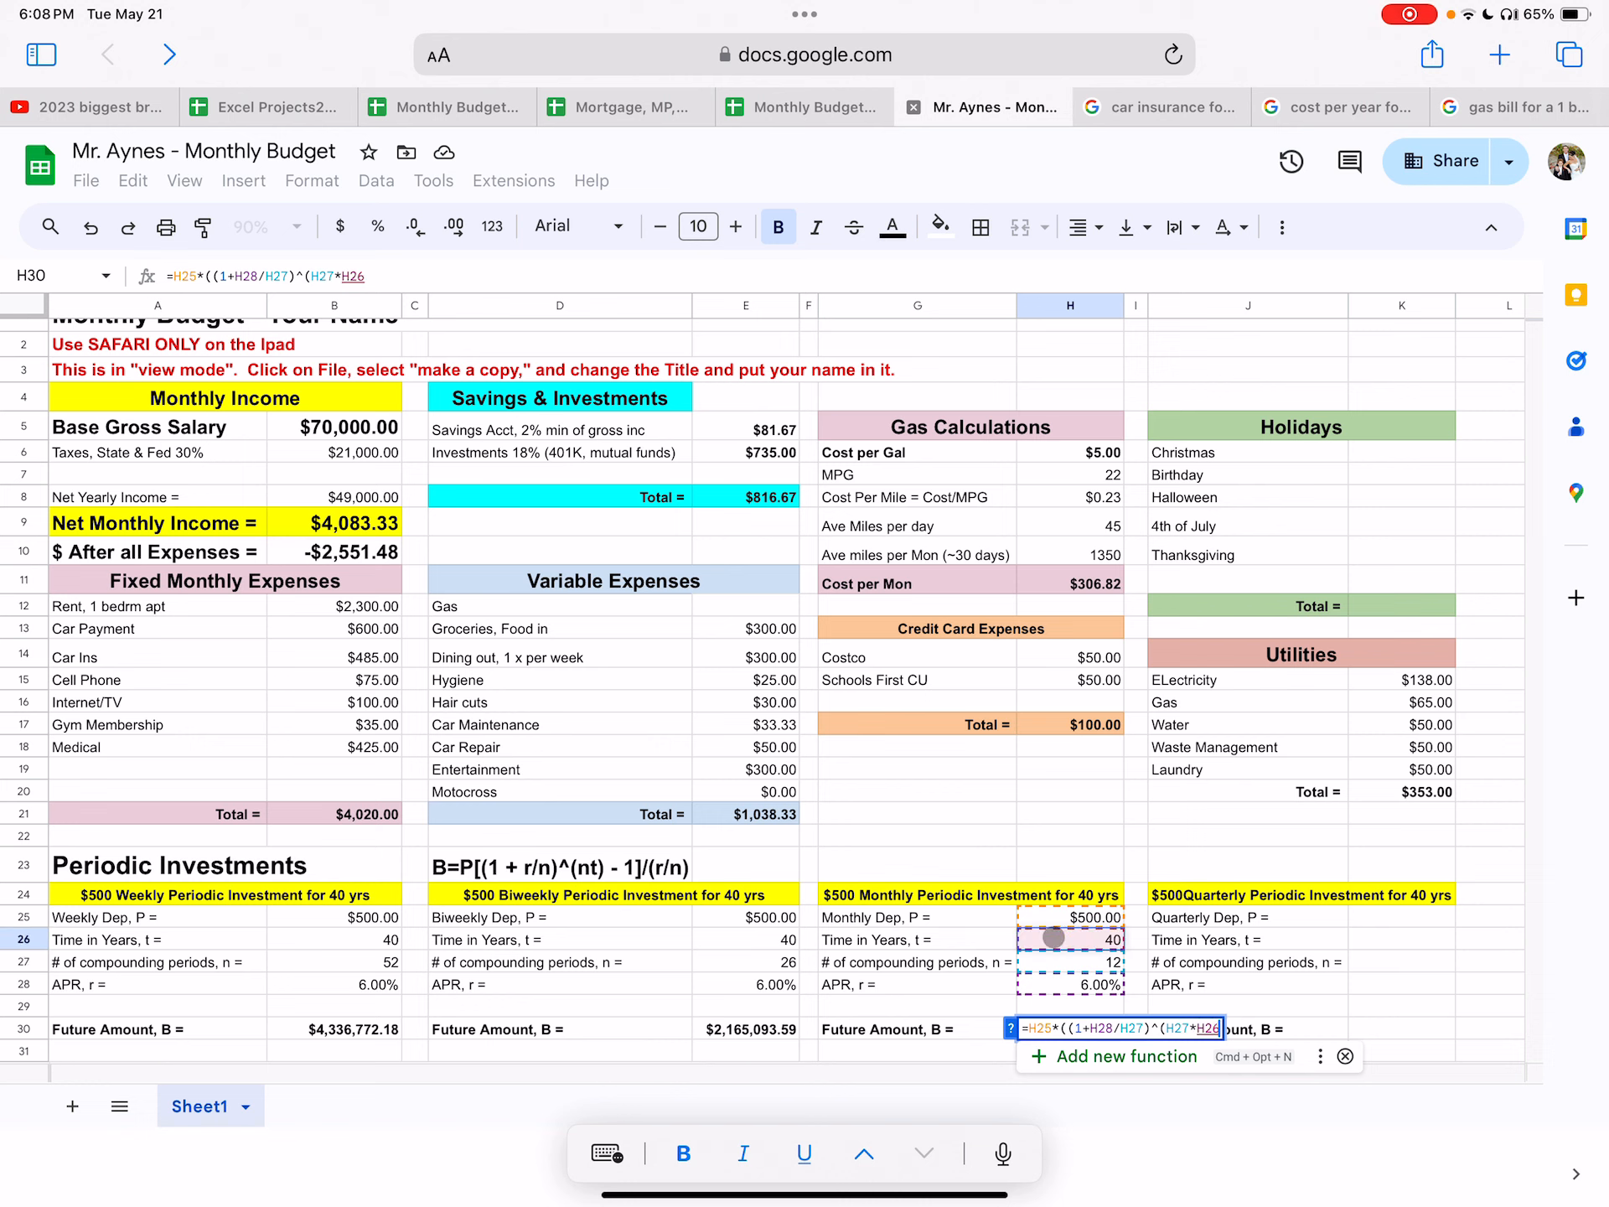
pyautogui.write(')')
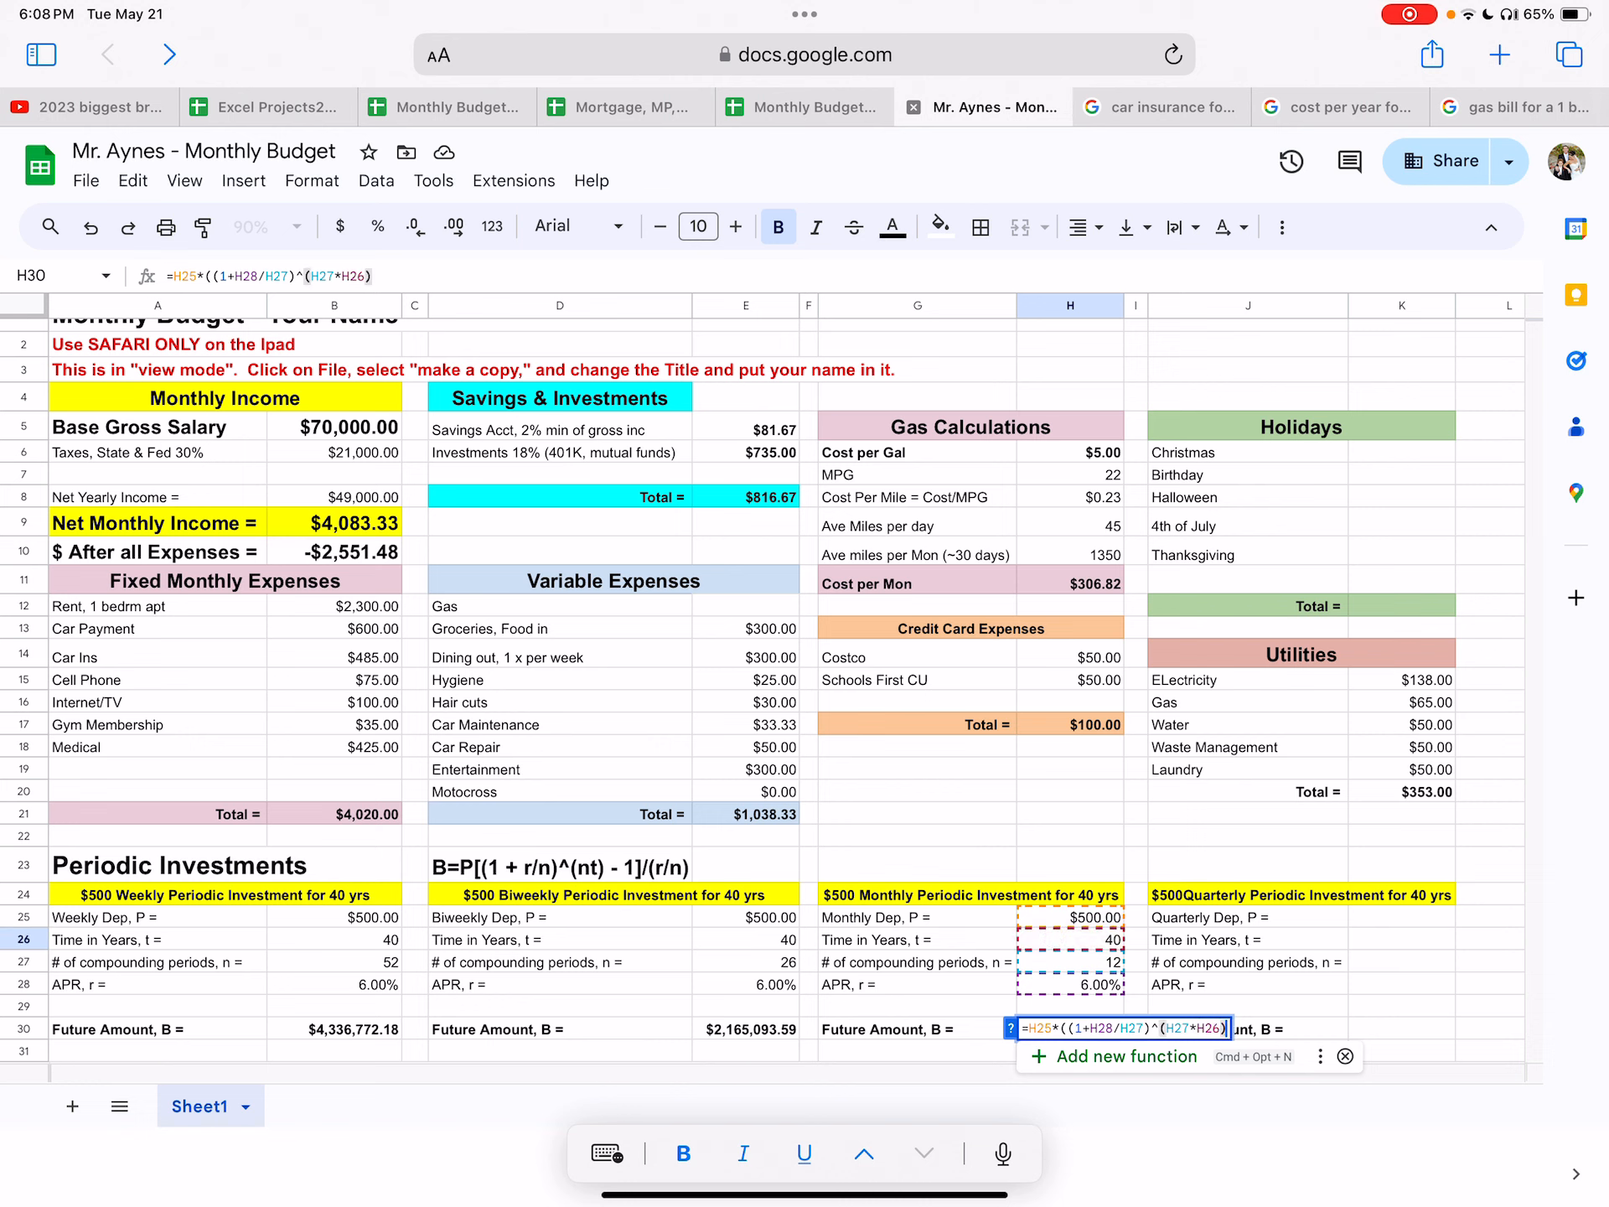
pyautogui.write('-1')
pyautogui.write(')')
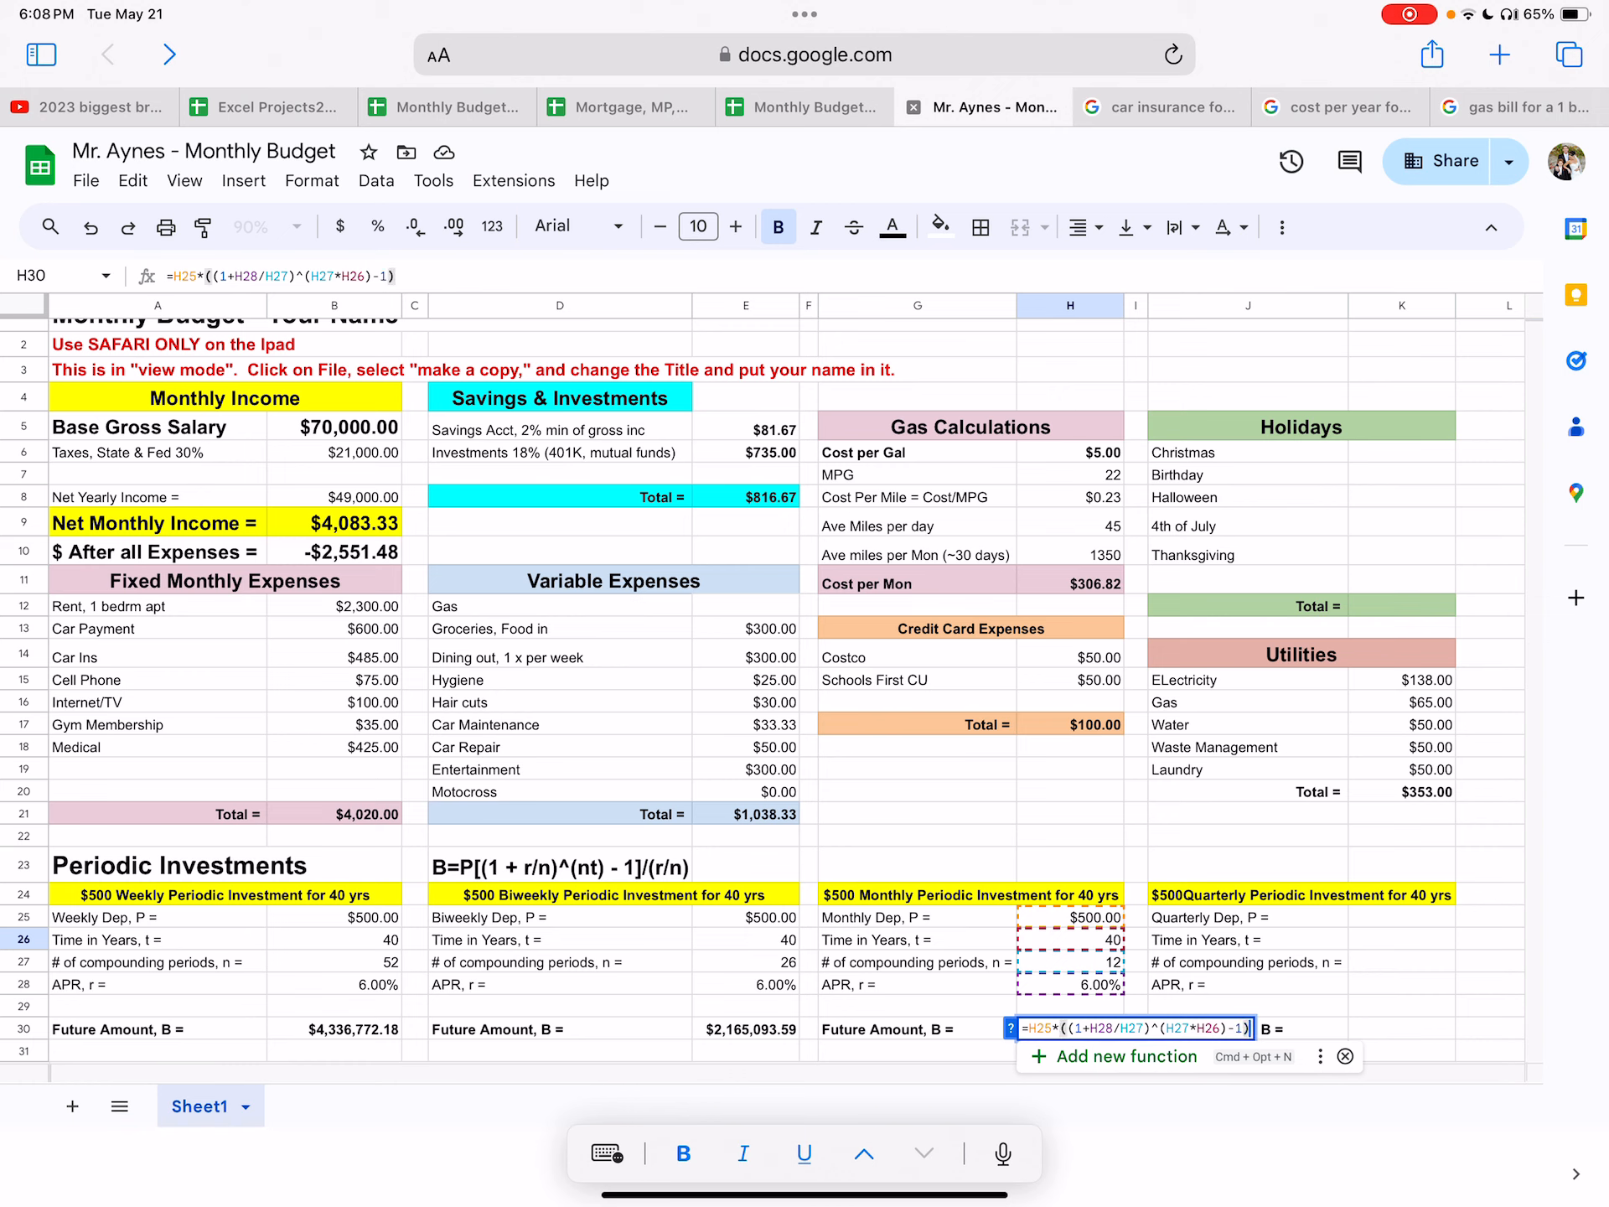
pyautogui.write('/(')
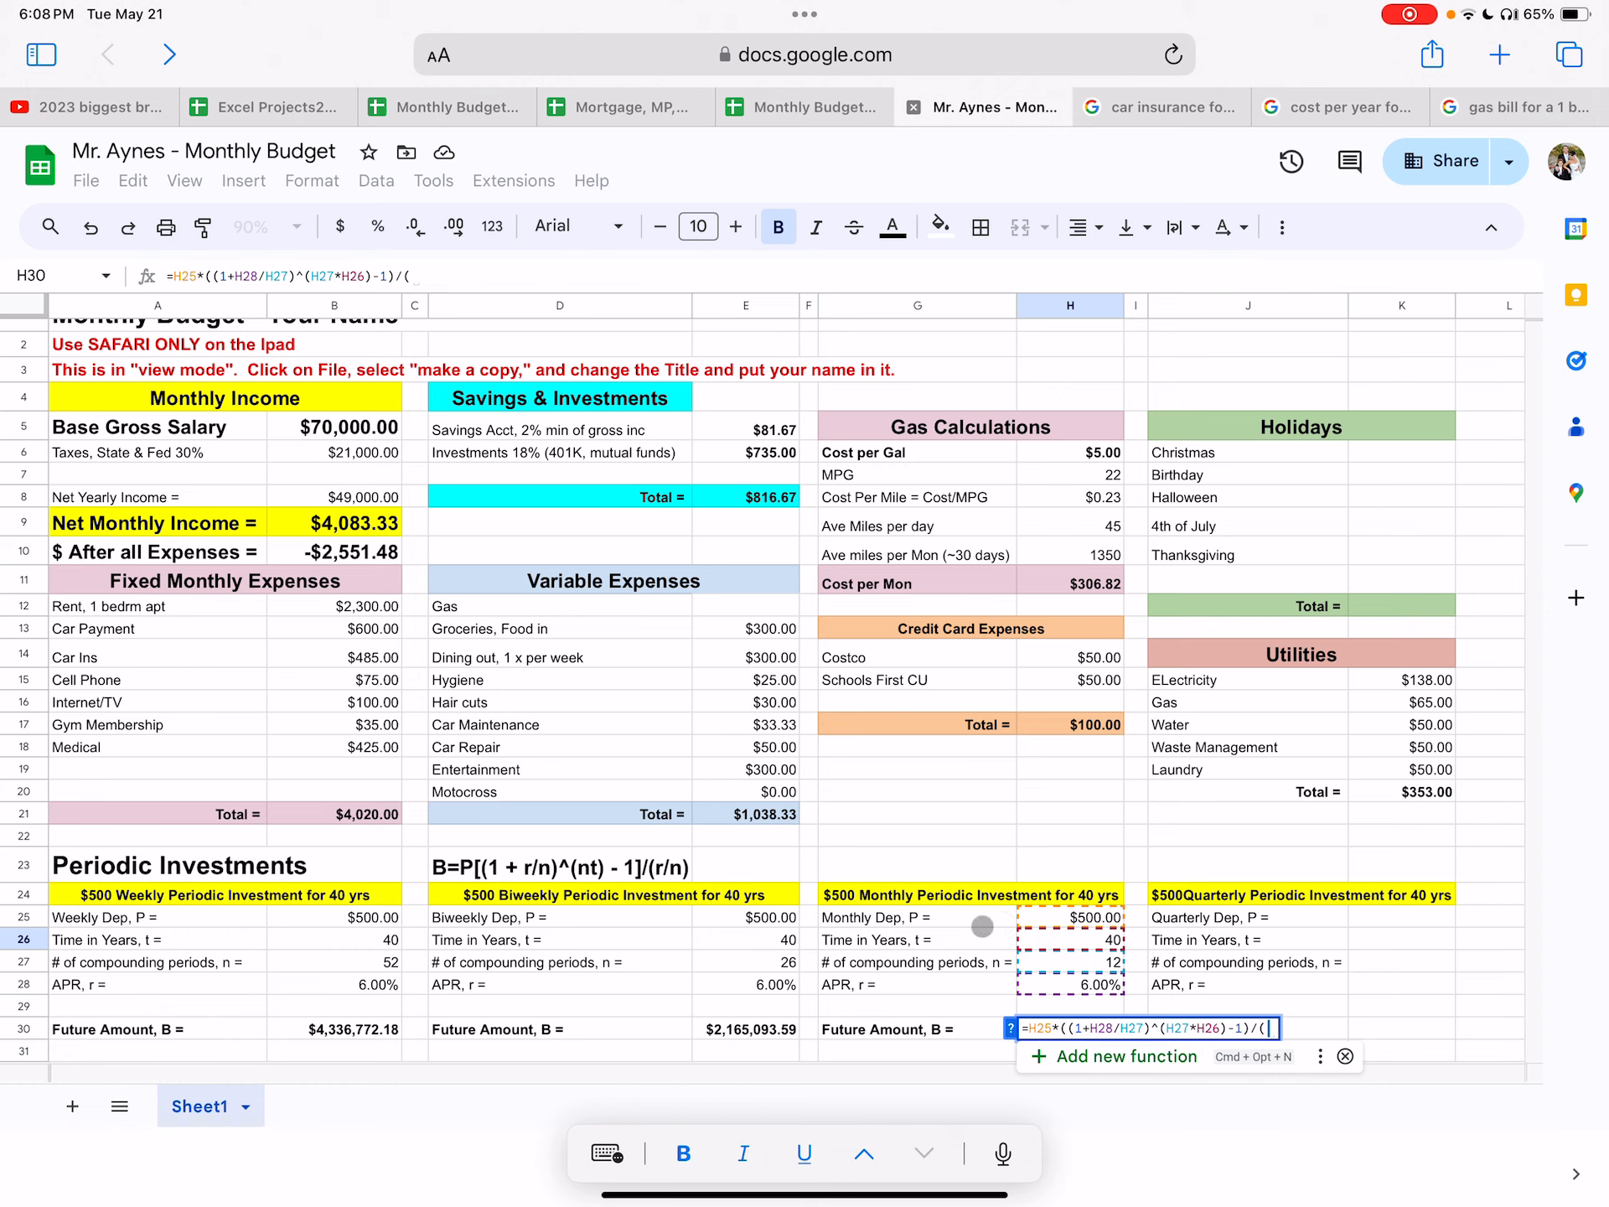
pyautogui.click(1053, 984)
pyautogui.write('/')
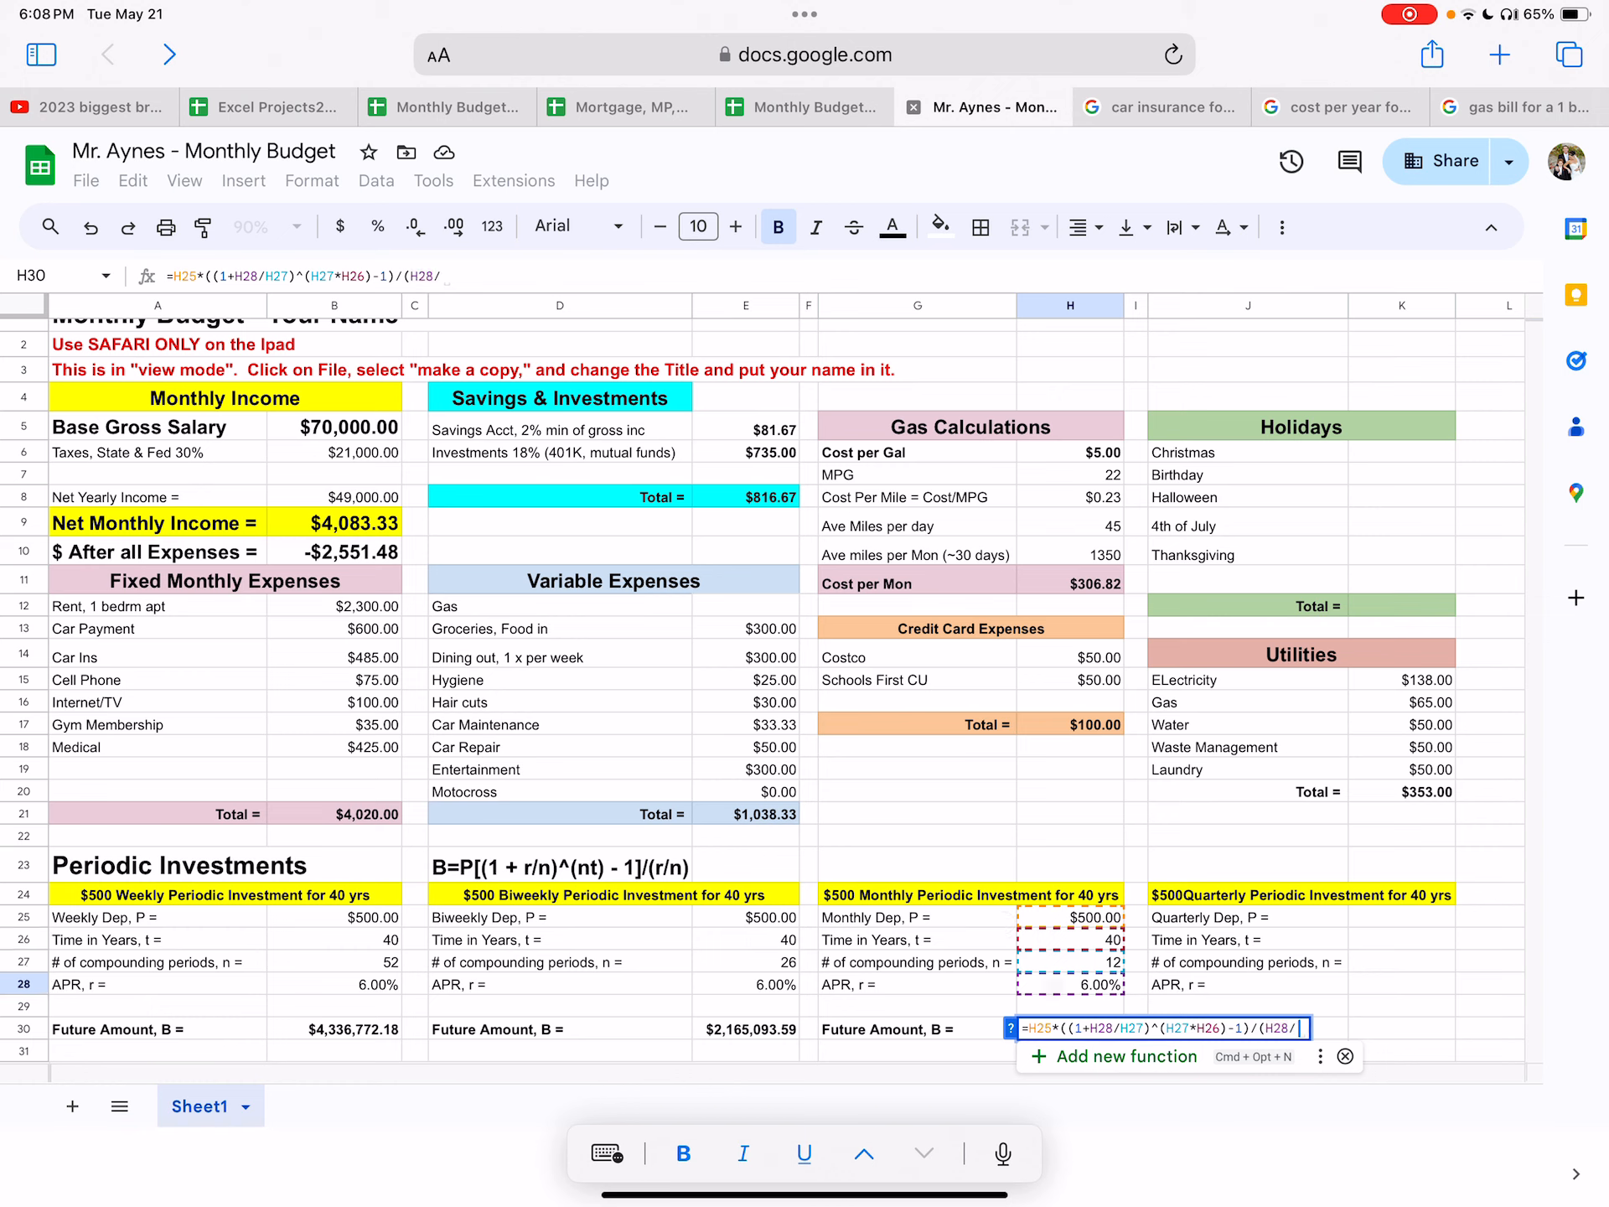
pyautogui.click(1094, 964)
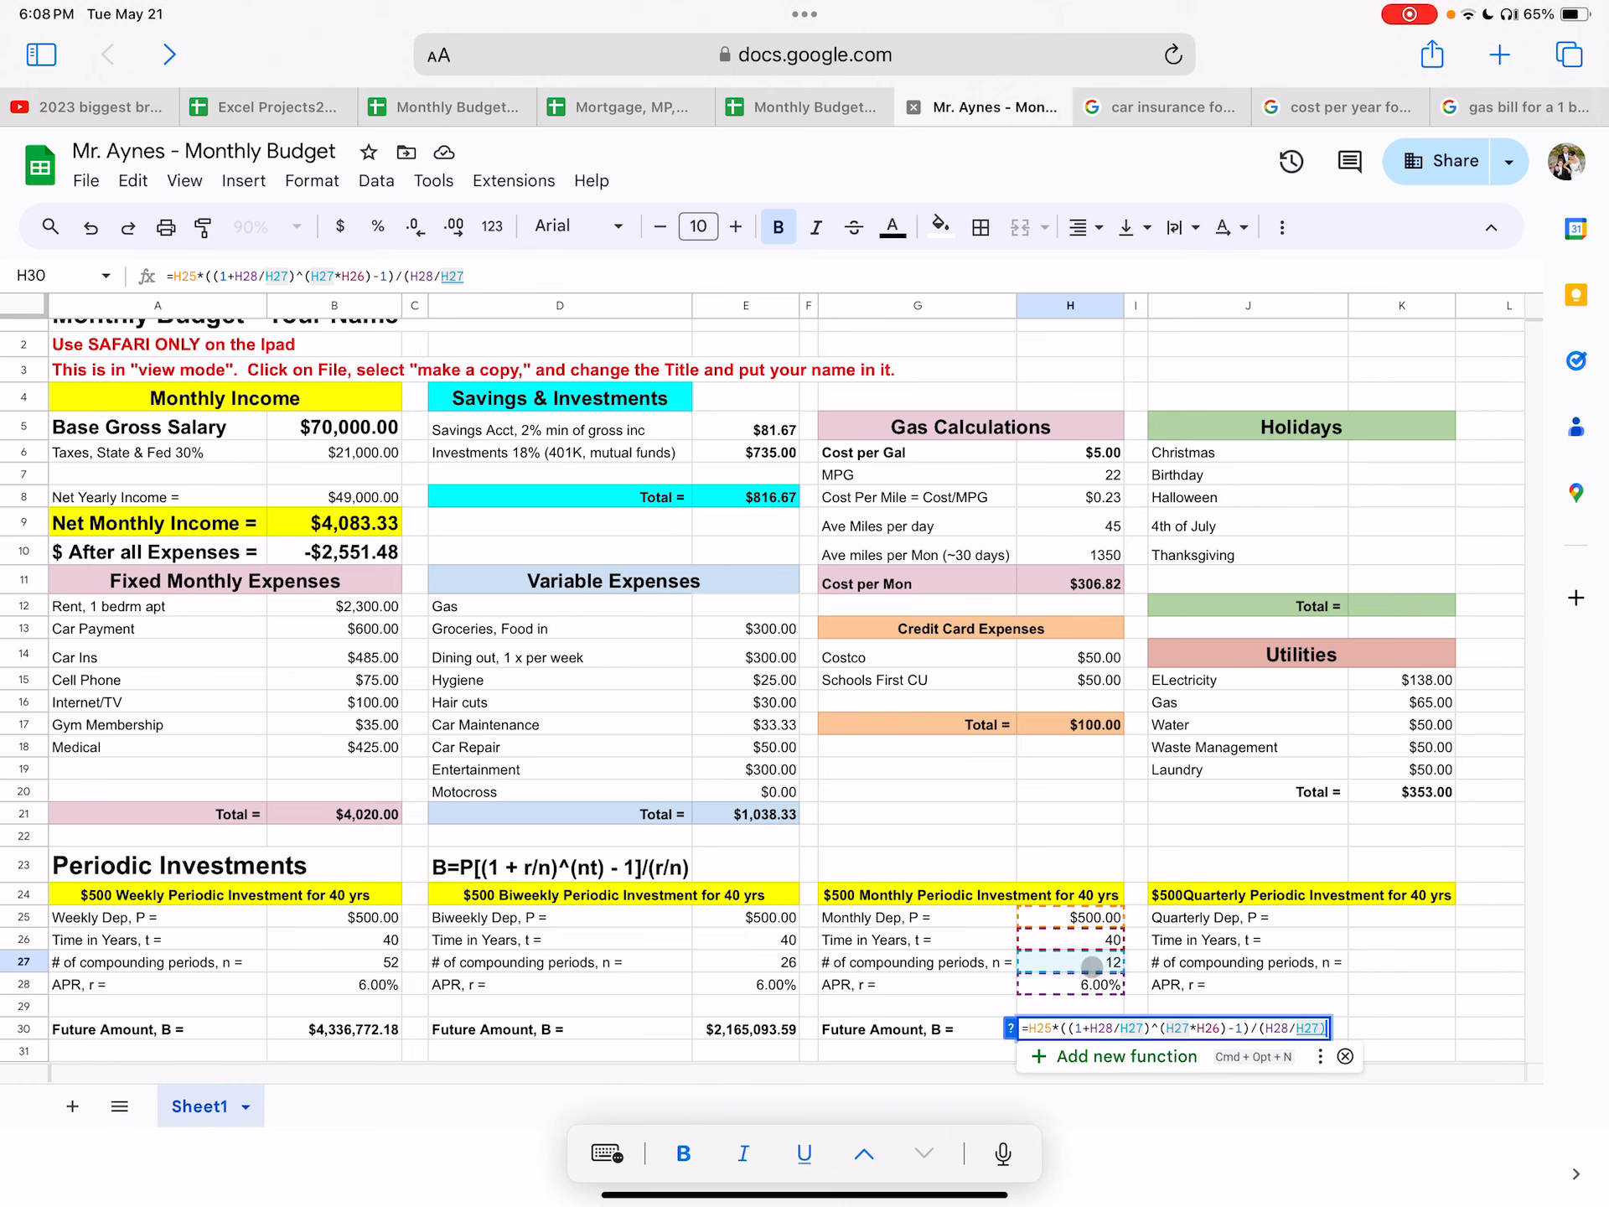
pyautogui.write('))')
pyautogui.press('Return')
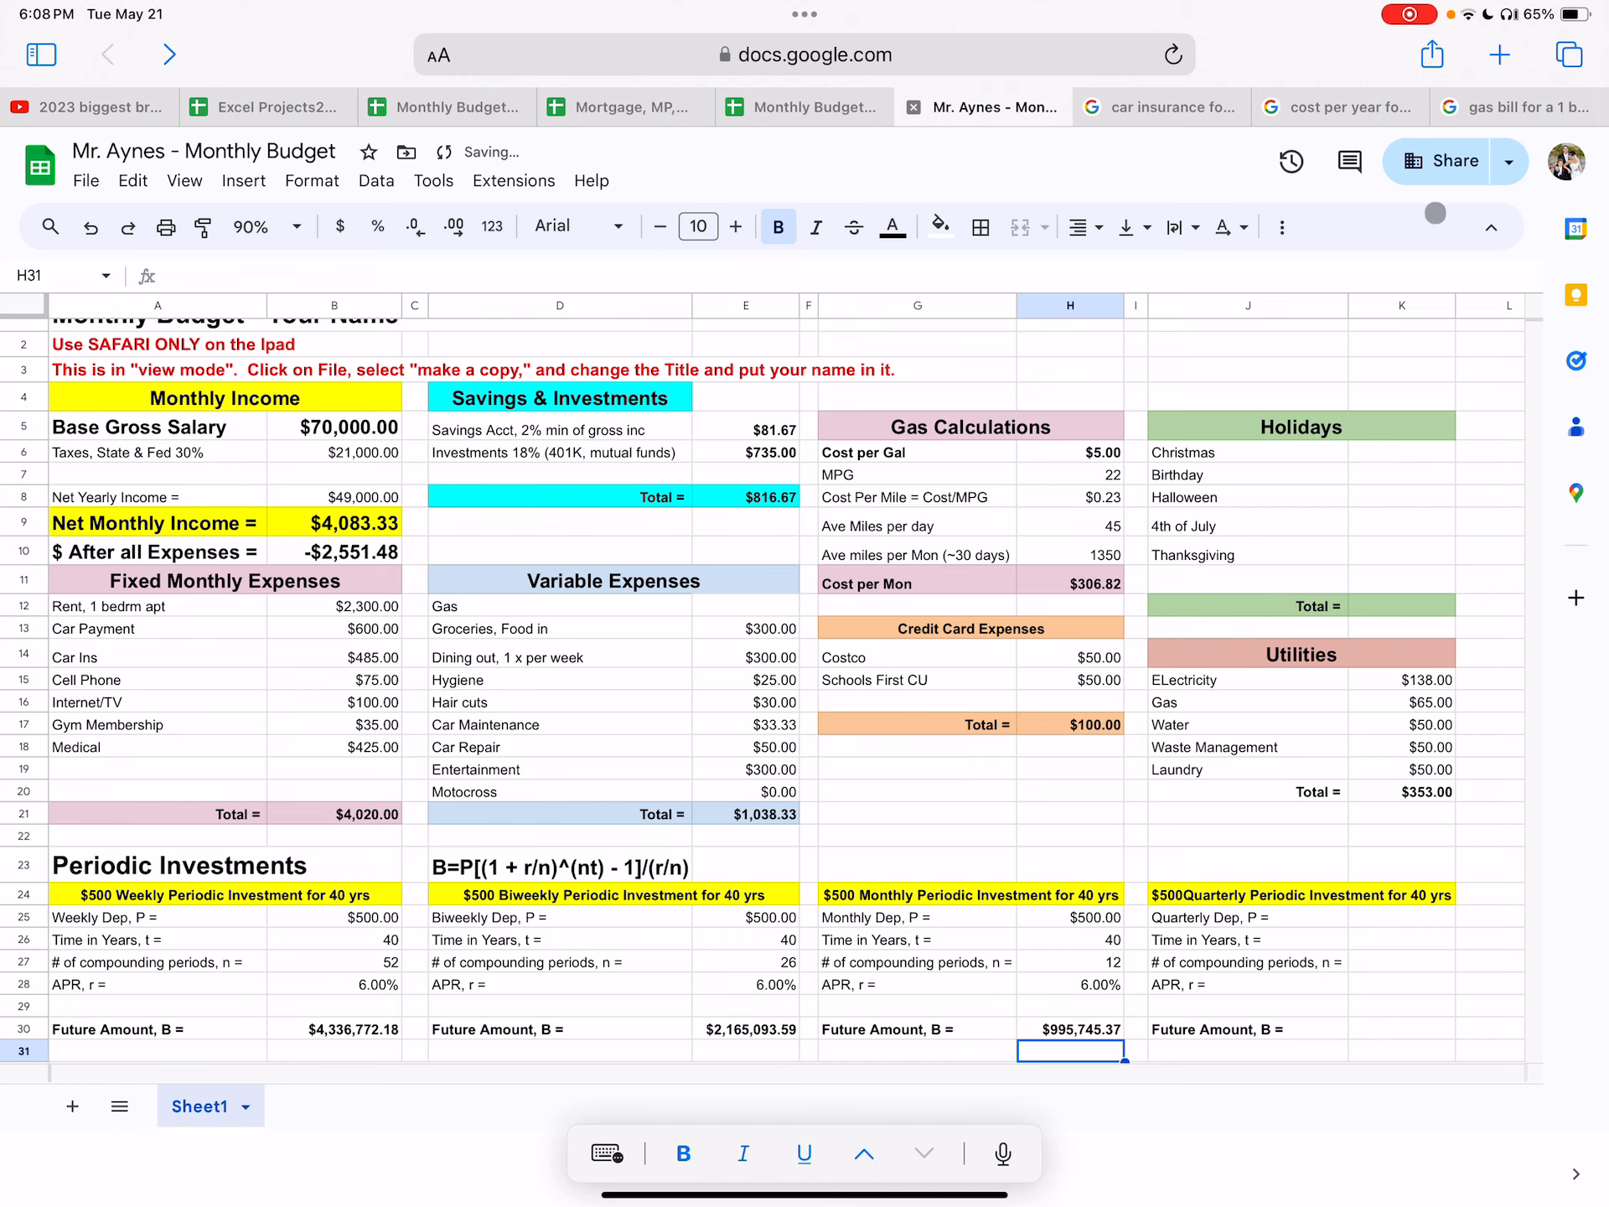
# Copy the budget's sharing link from the Share panel and return to the sheet.
pyautogui.click(1436, 161)
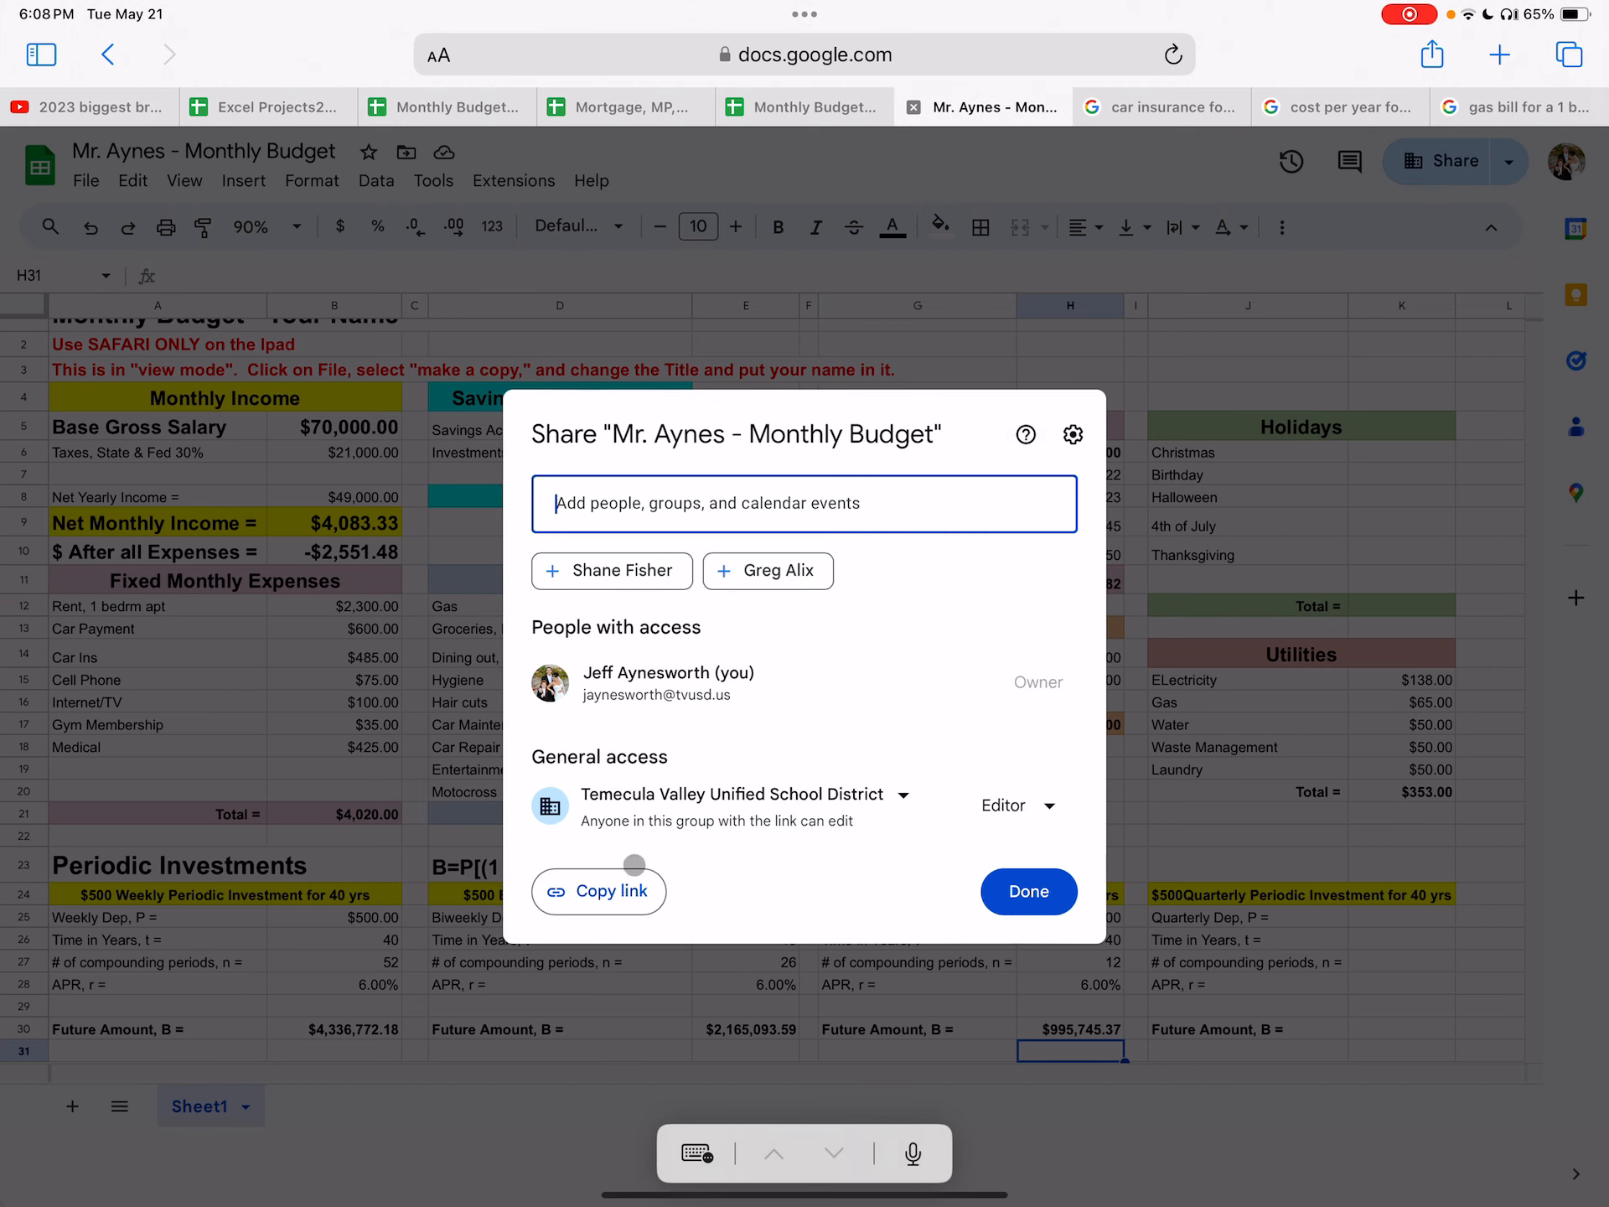
pyautogui.click(626, 887)
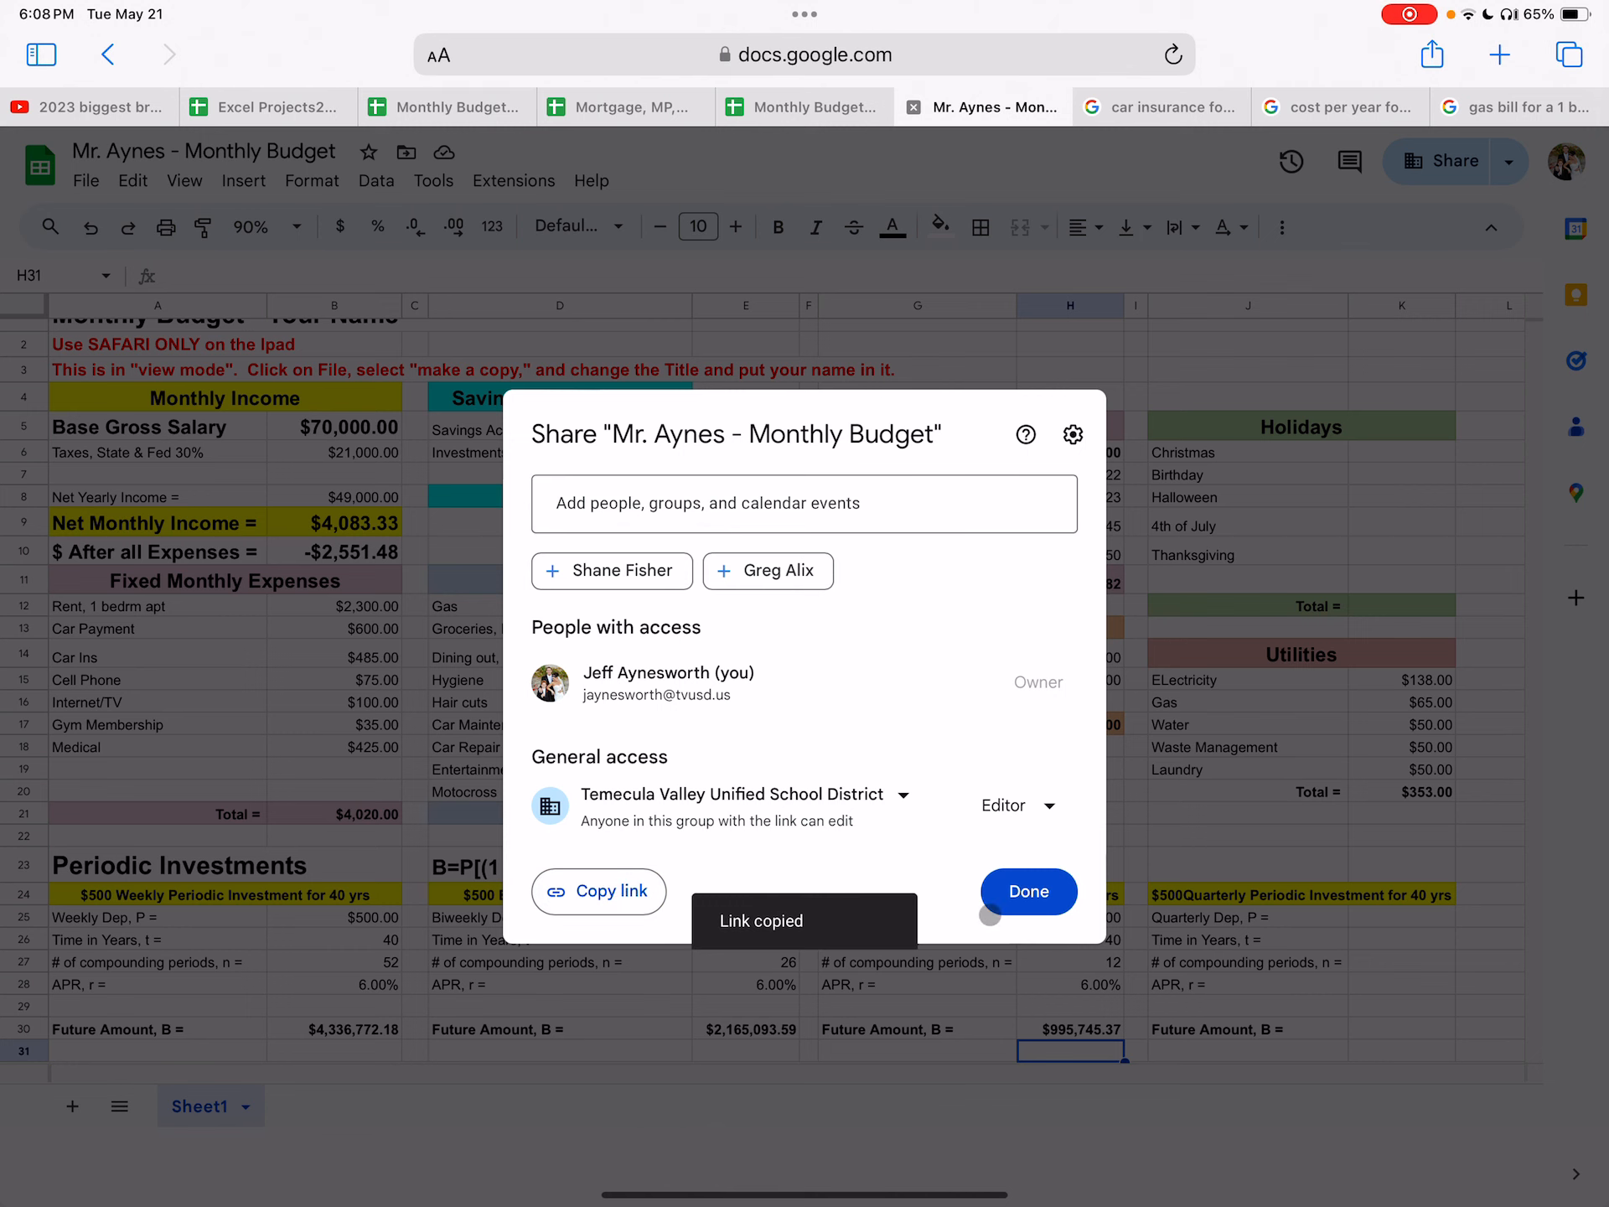
pyautogui.click(1030, 895)
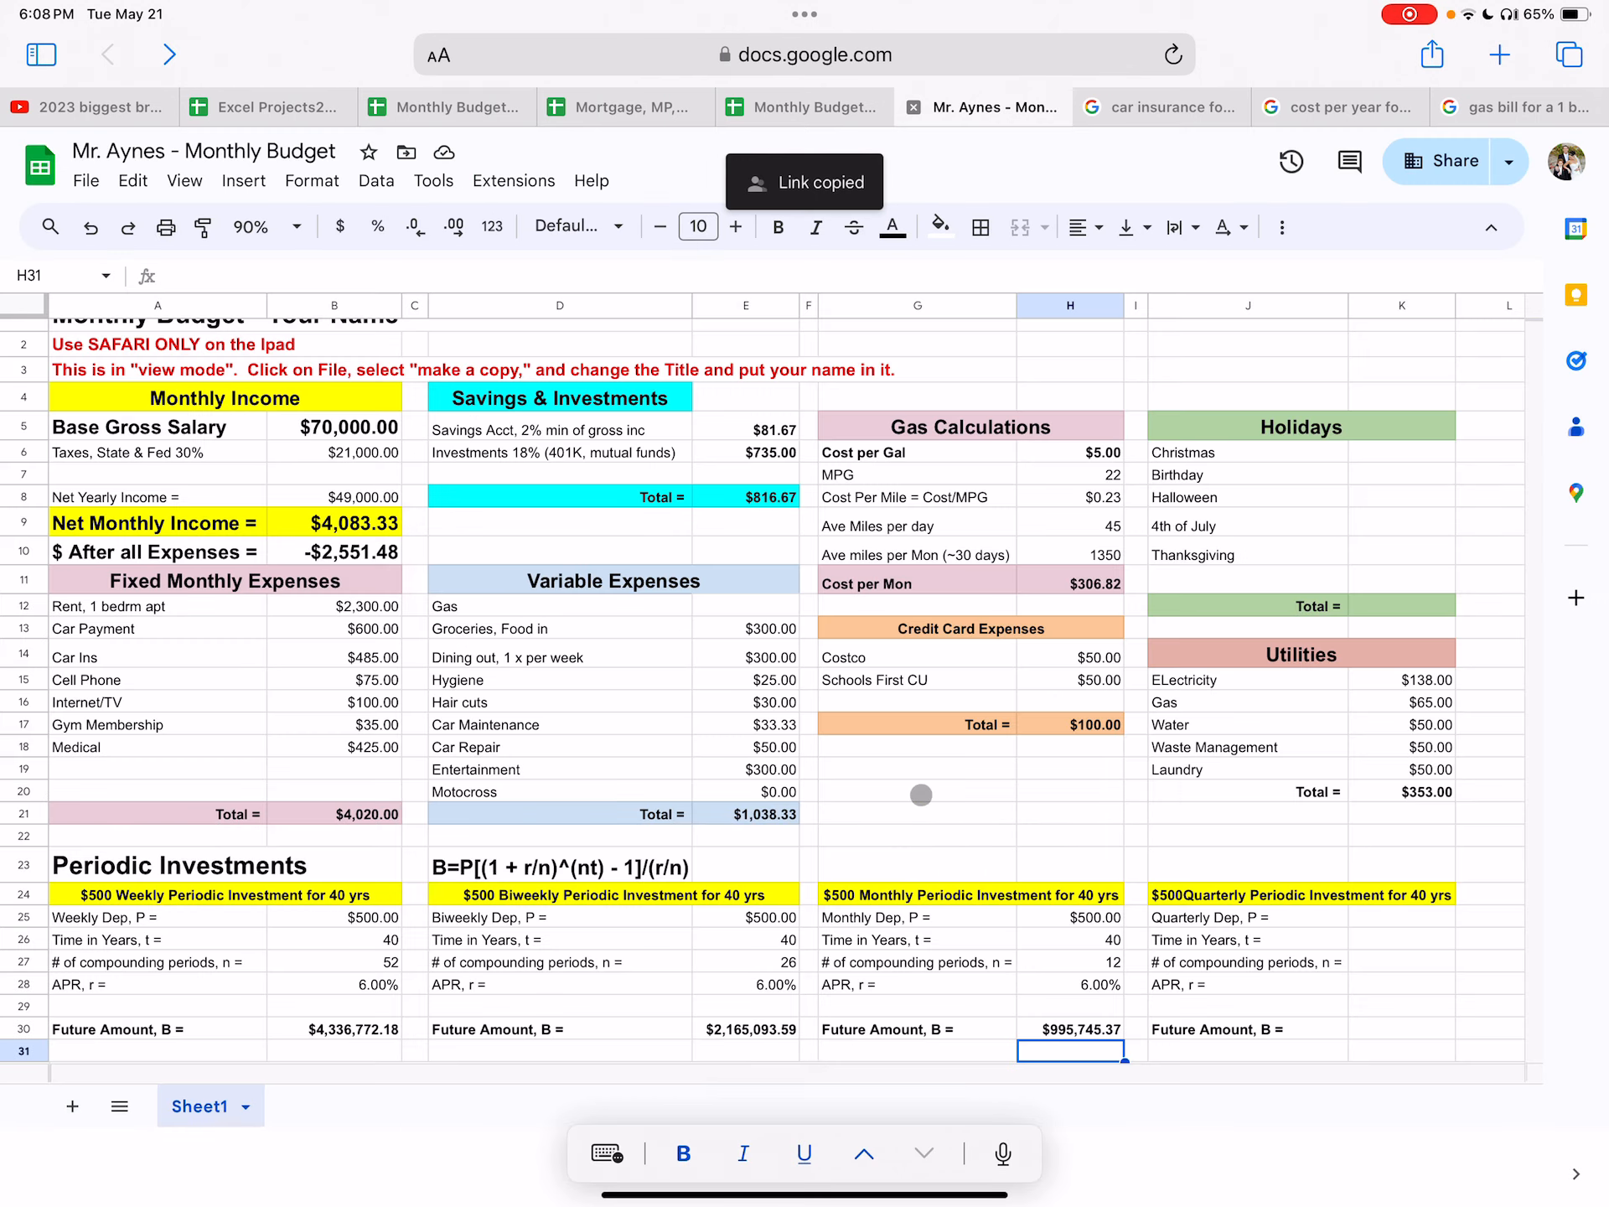
pyautogui.click(920, 793)
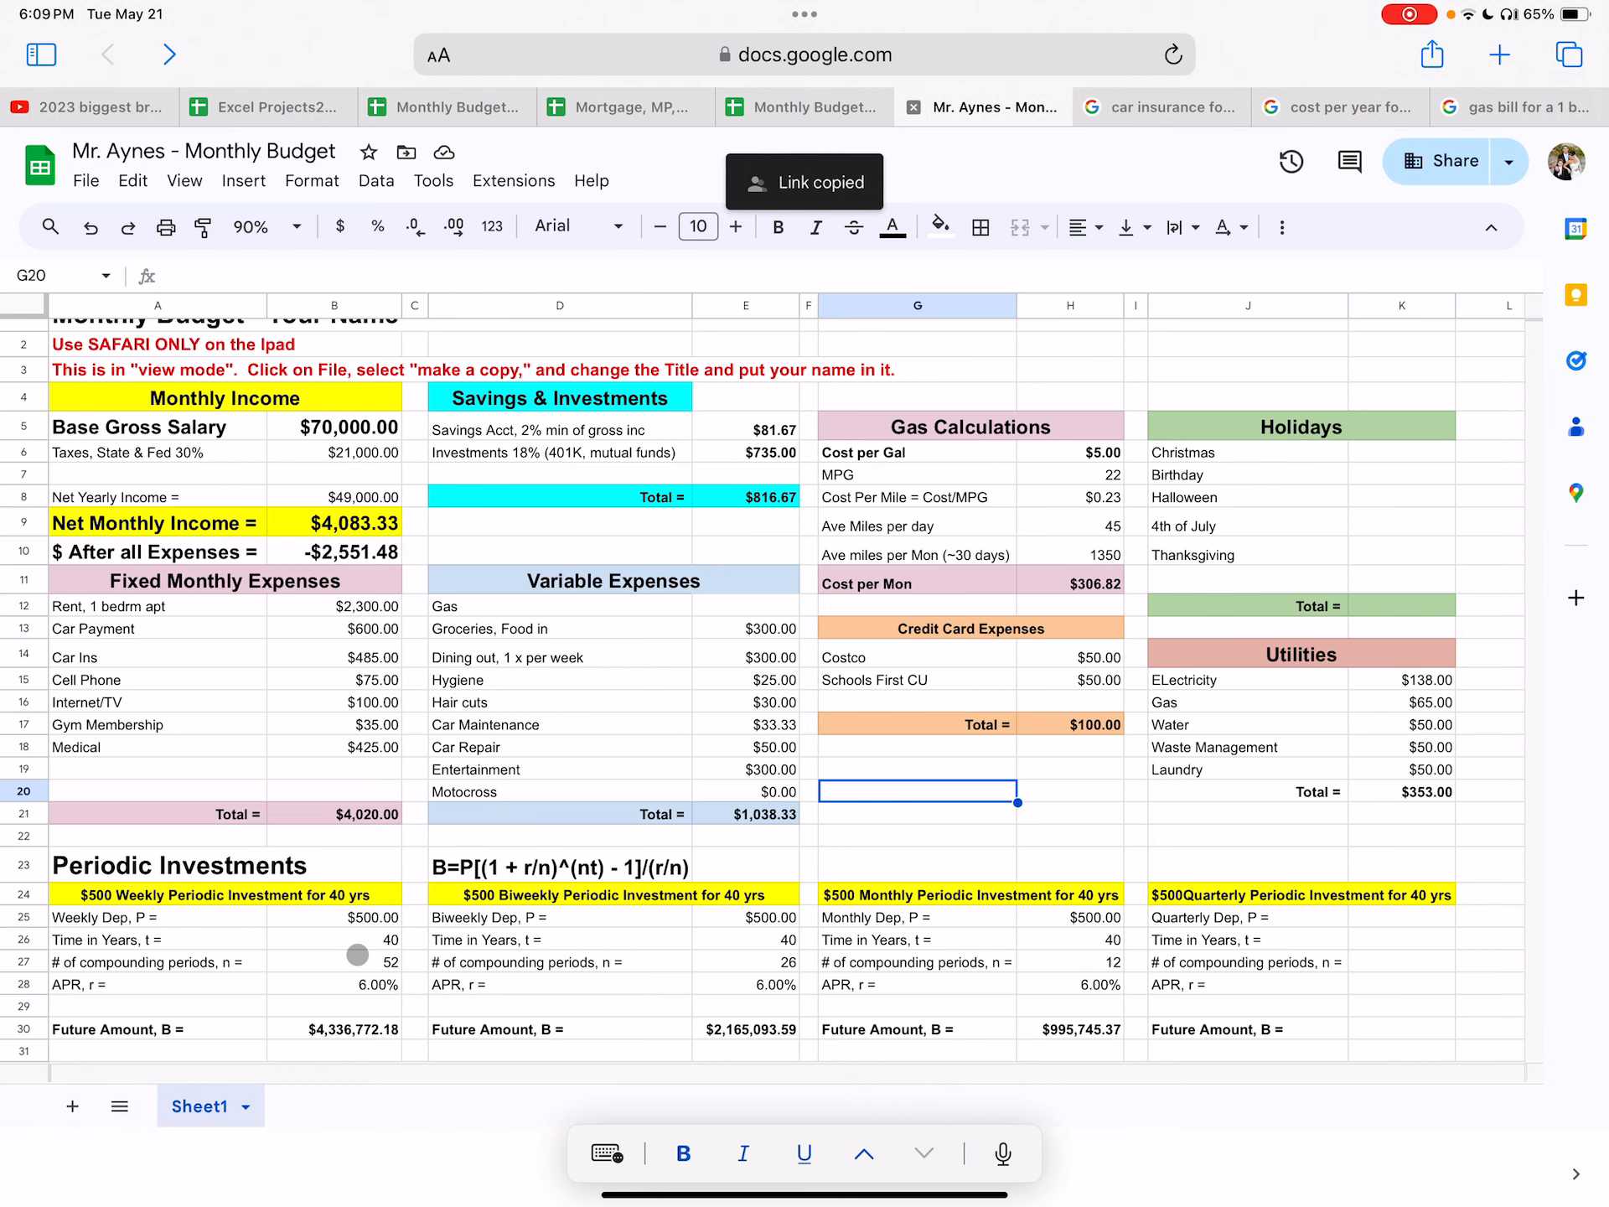
pyautogui.scroll(1, 356, 957)
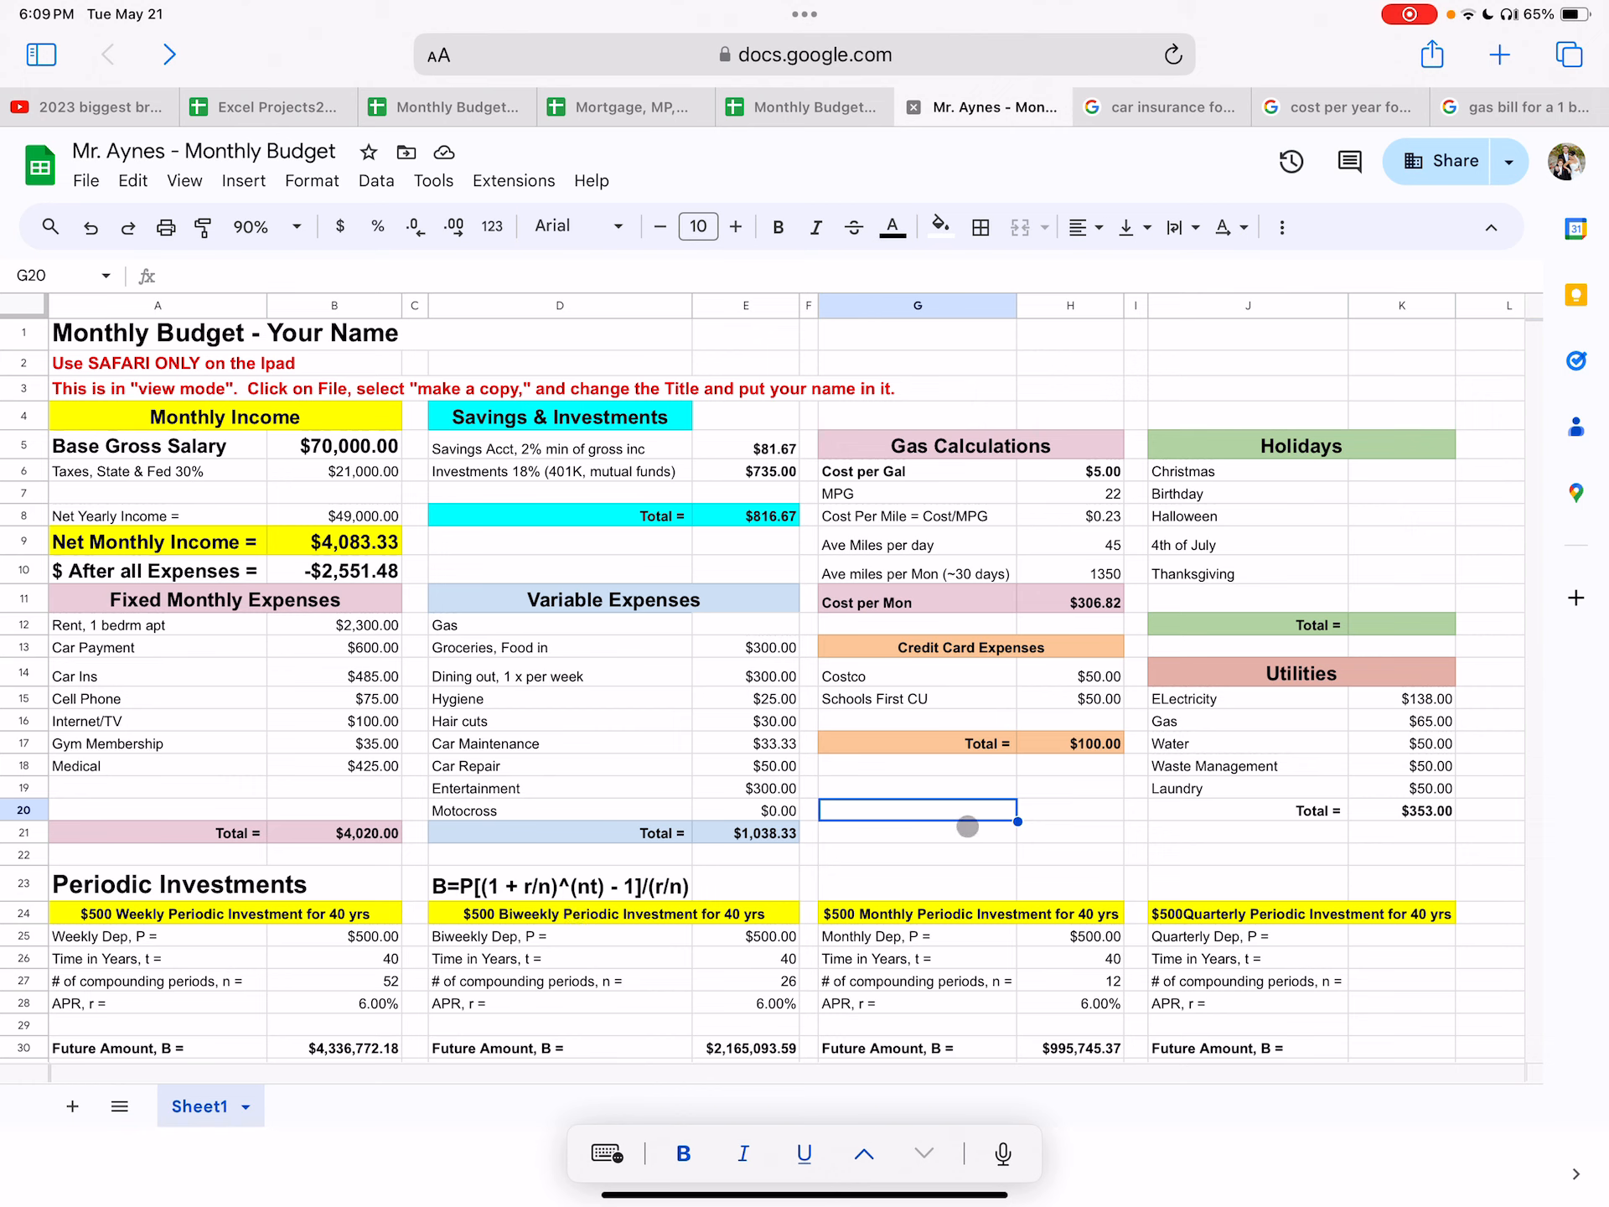
pyautogui.click(967, 828)
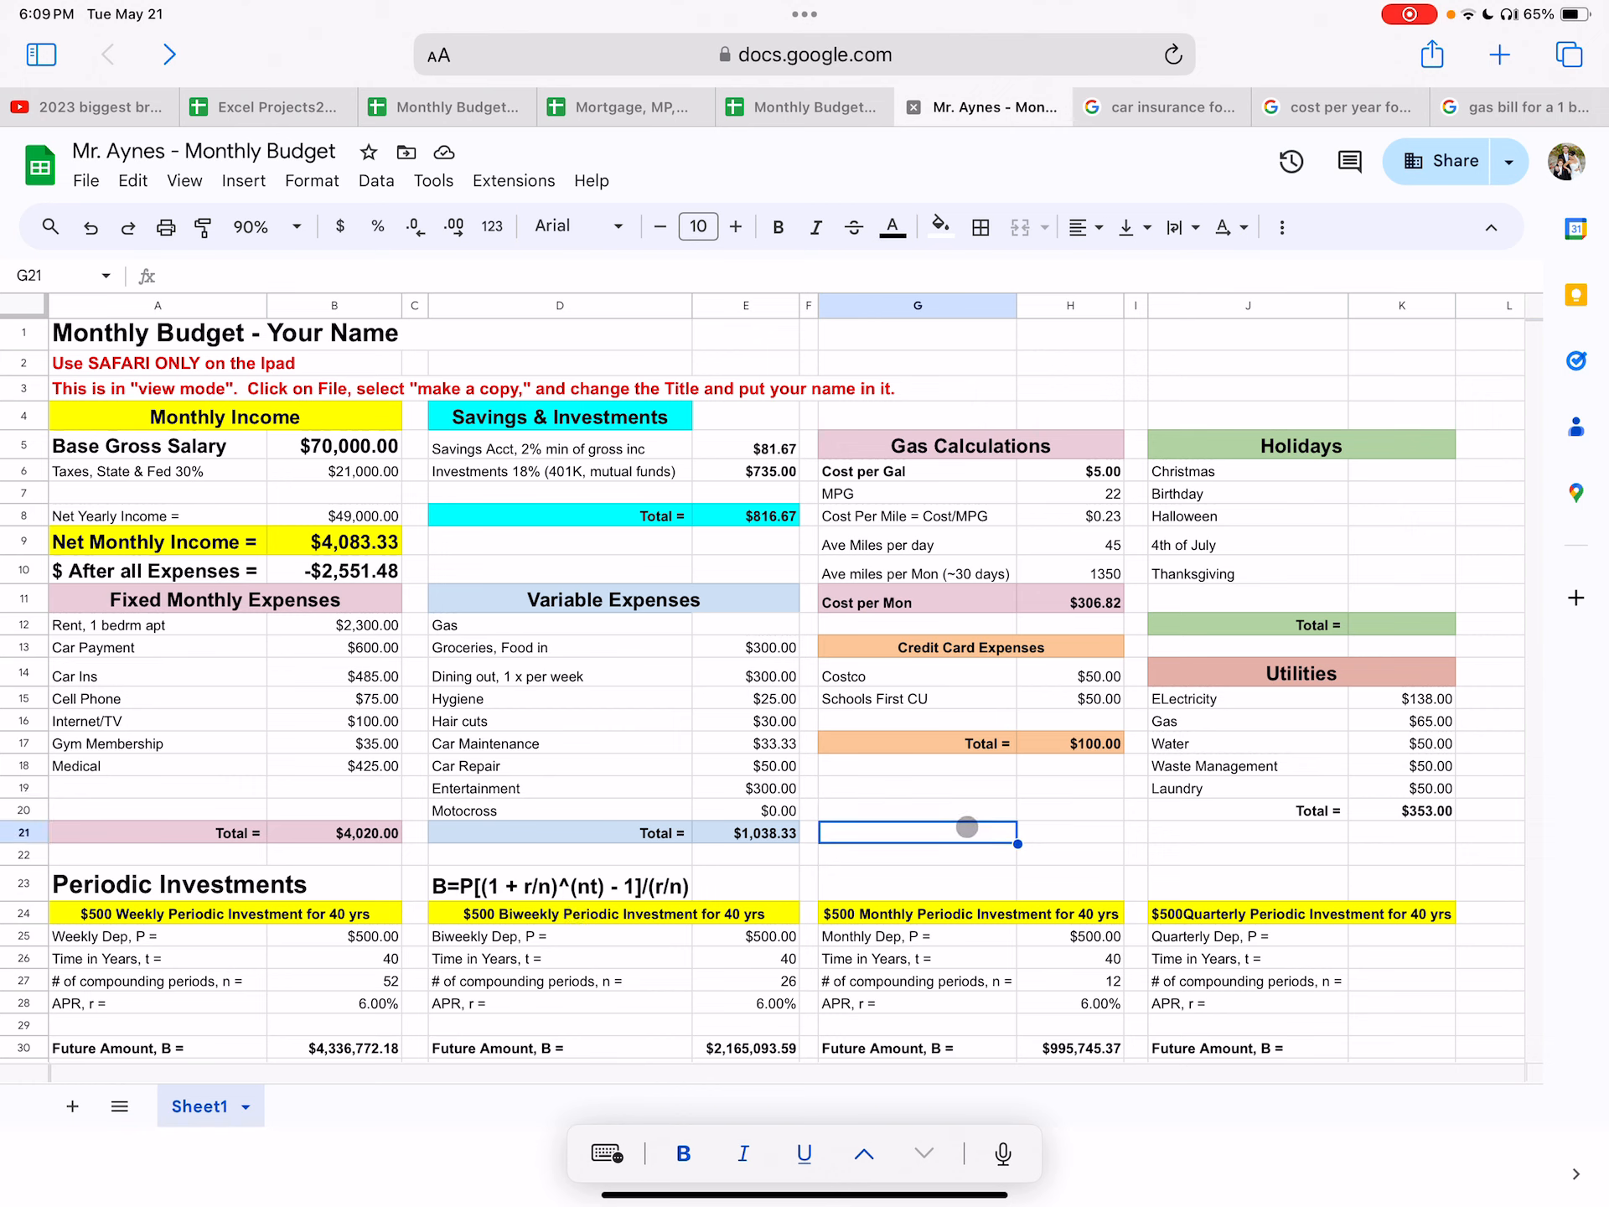
pyautogui.click(966, 813)
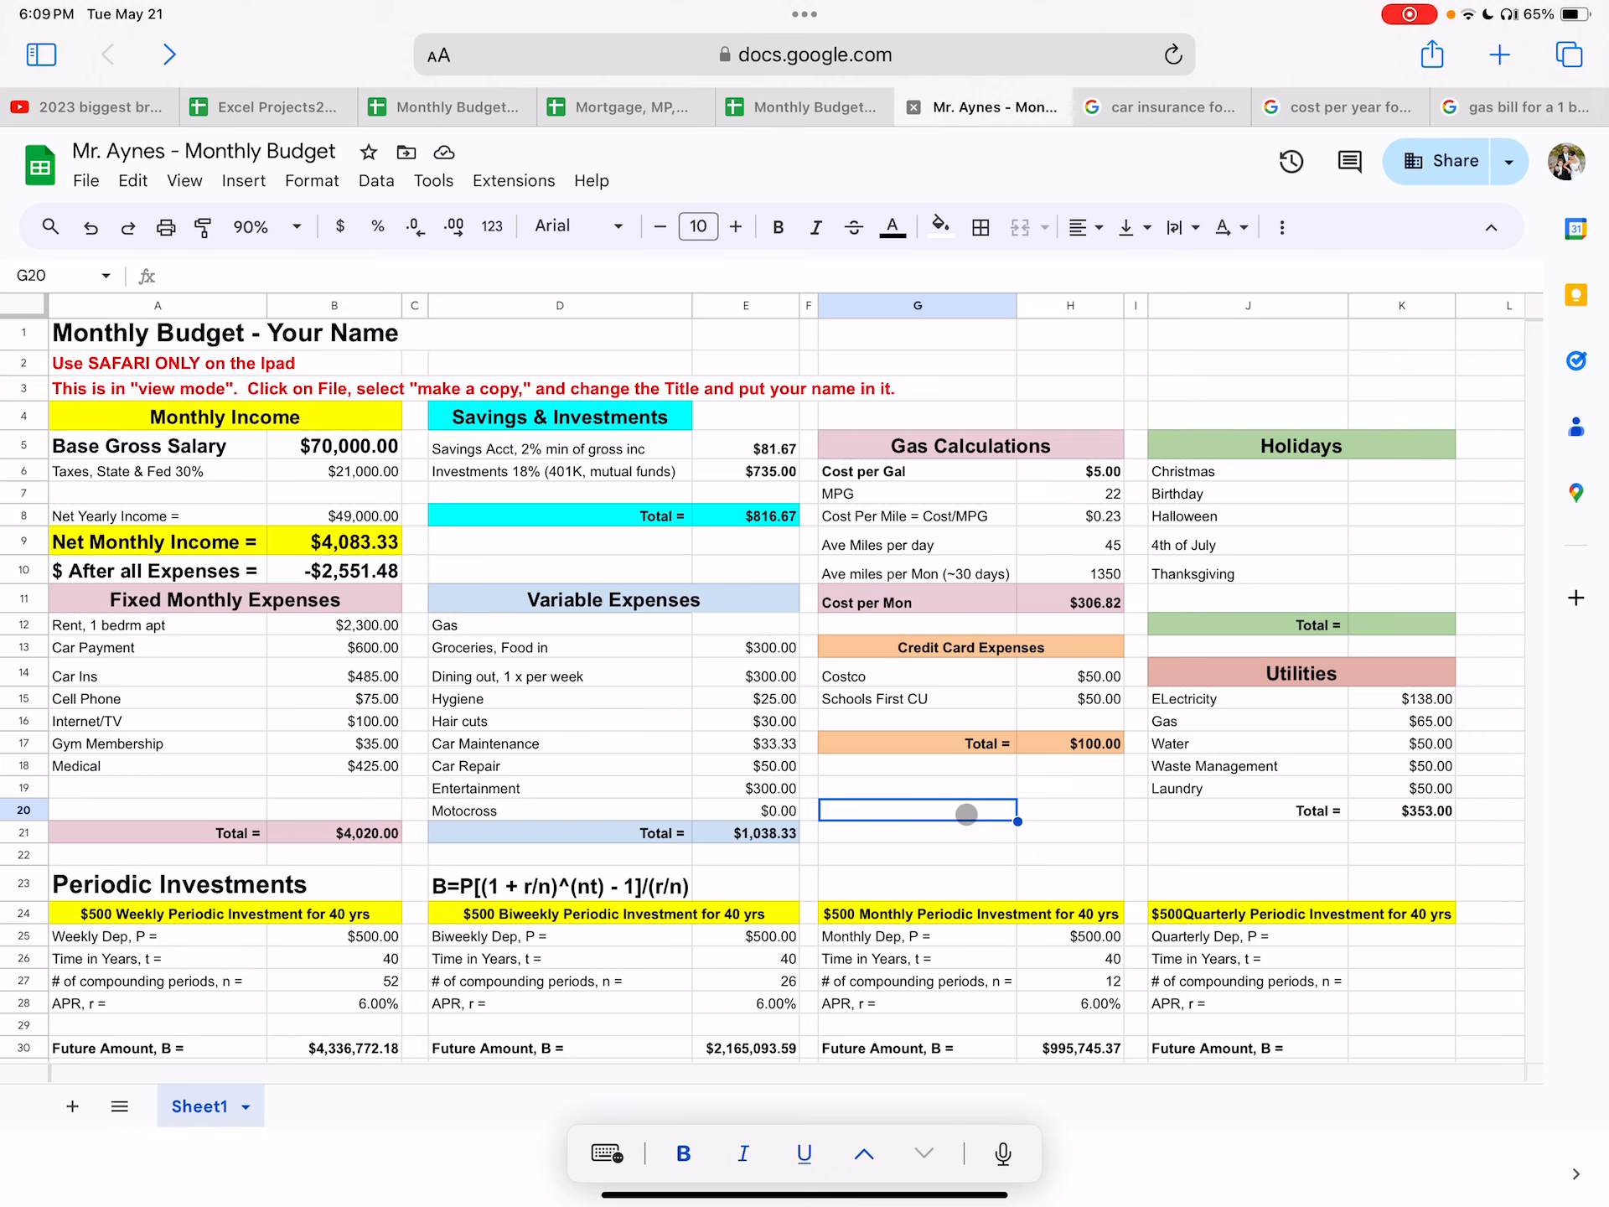